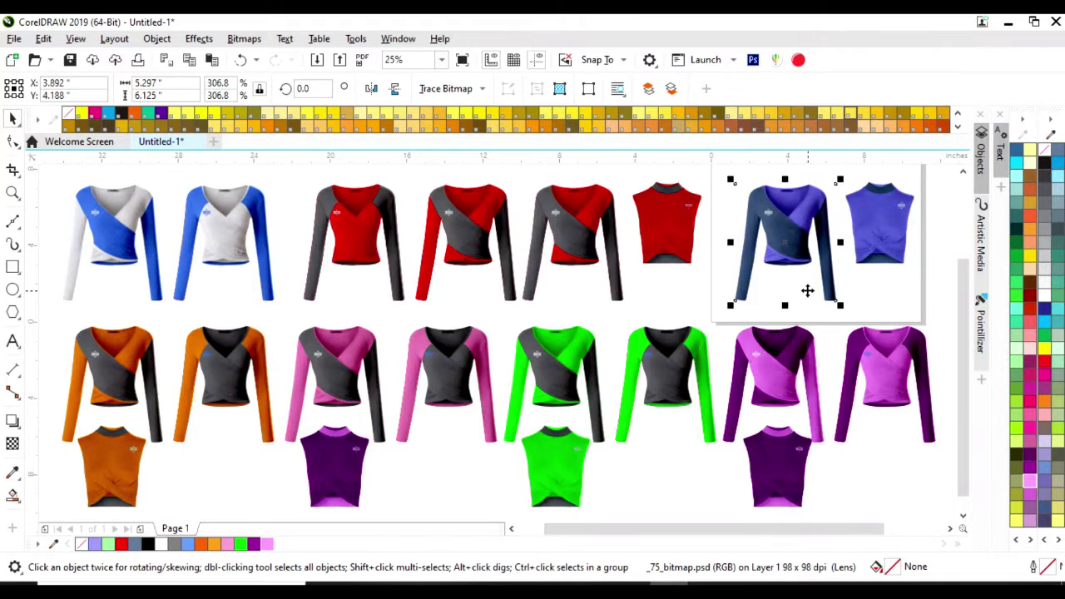
Zoom in on each shirt mockup in turn to compare the existing colourways.
{"action": "key", "text": "shift+F2"}
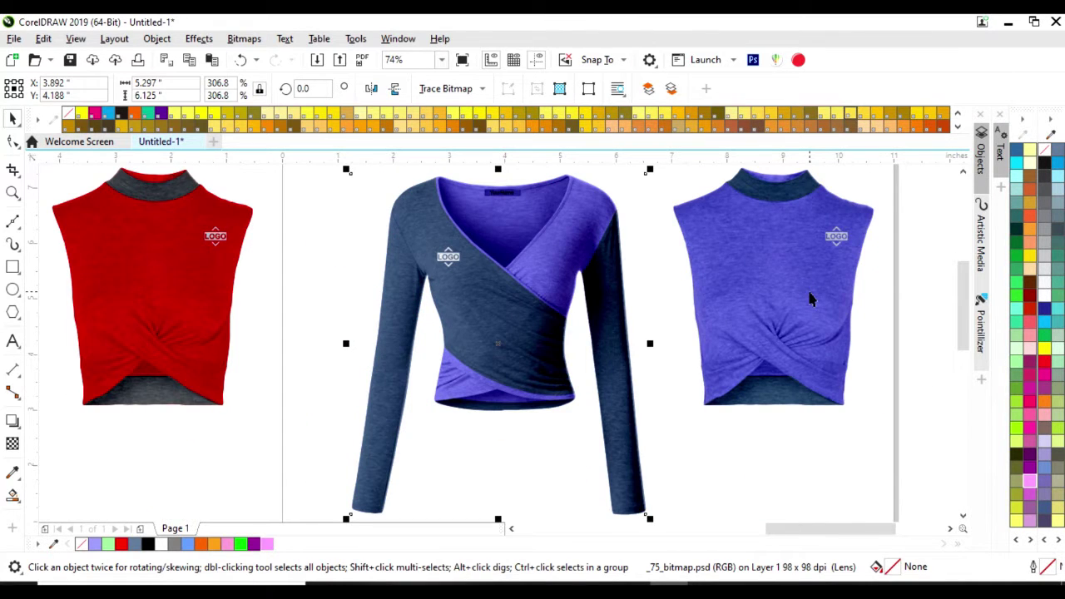
{"action": "key", "text": "F4"}
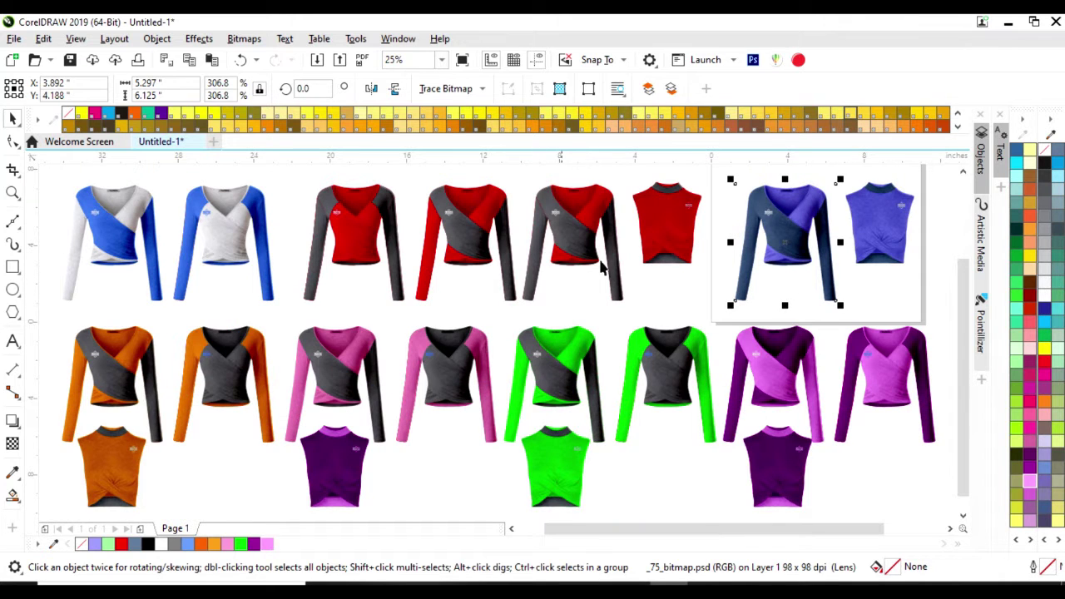
{"action": "key", "text": "shift+F2"}
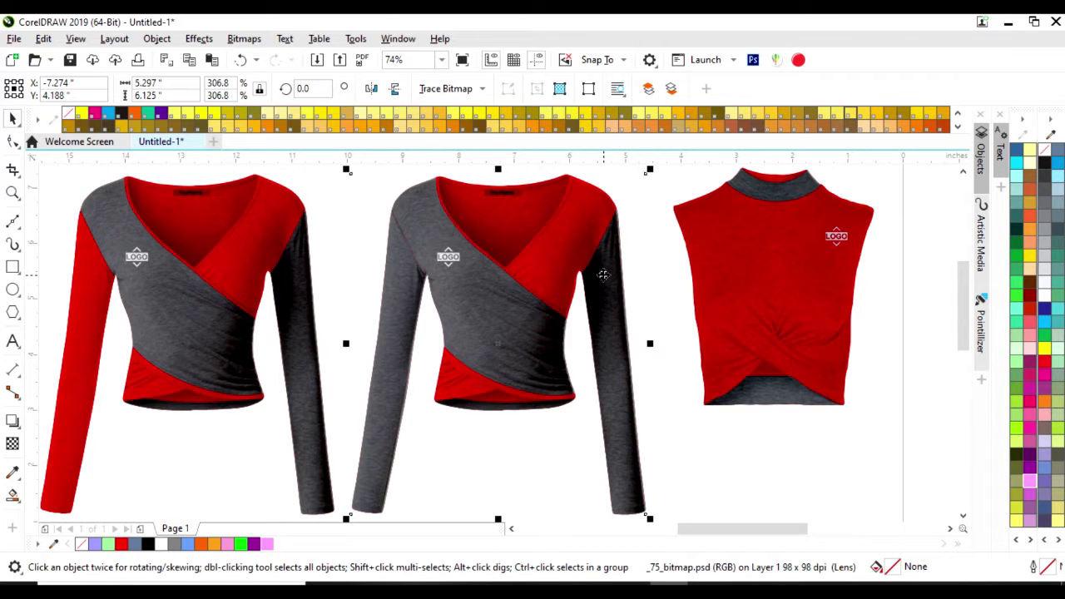
{"action": "key", "text": "F4"}
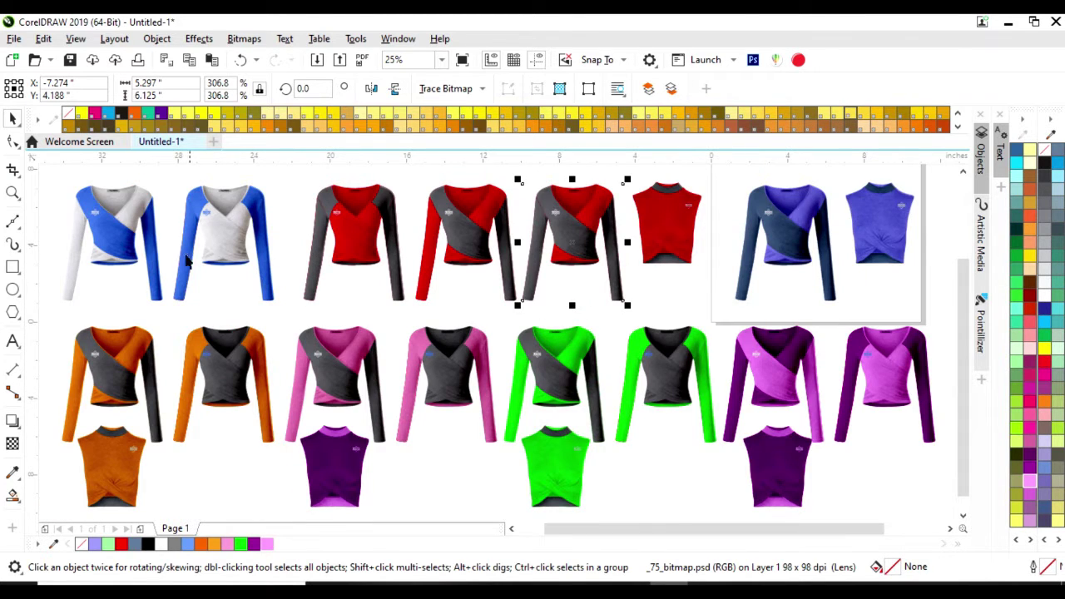
{"action": "key", "text": "shift+F2"}
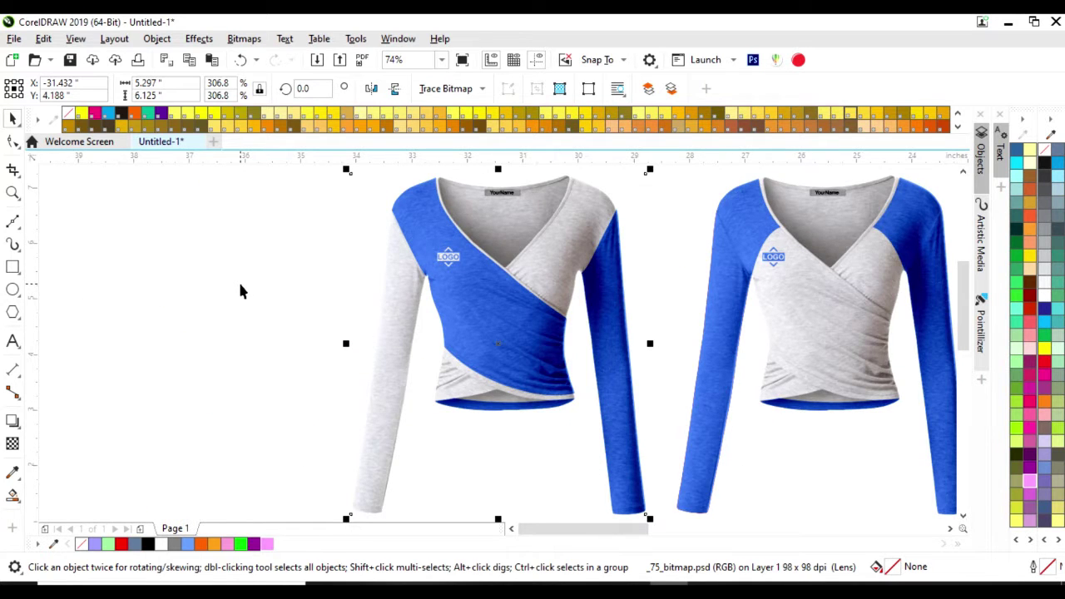
{"action": "key", "text": "F4"}
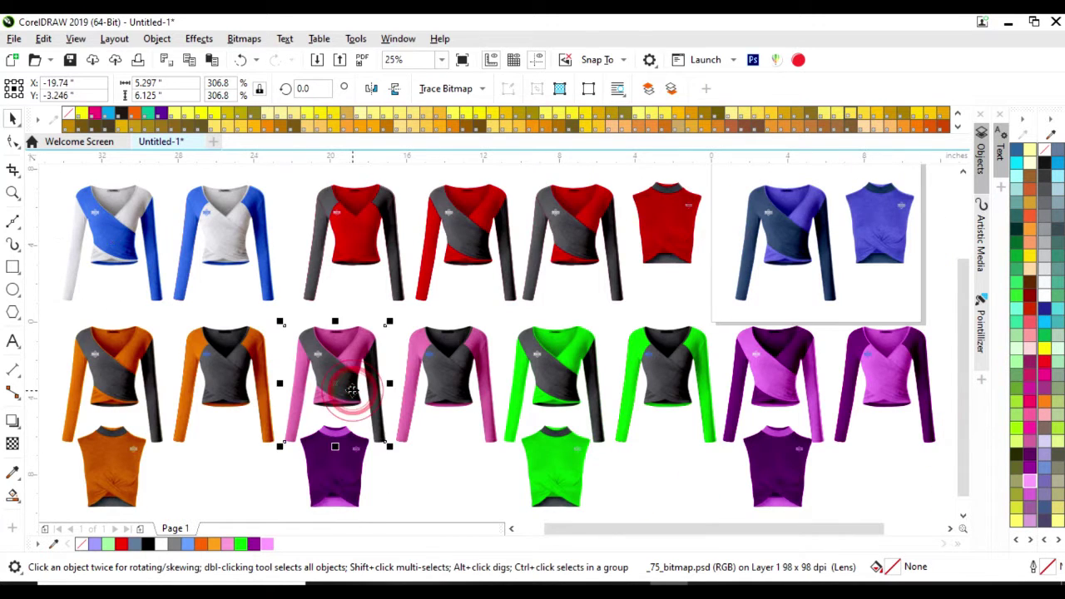
{"action": "key", "text": "shift+F2"}
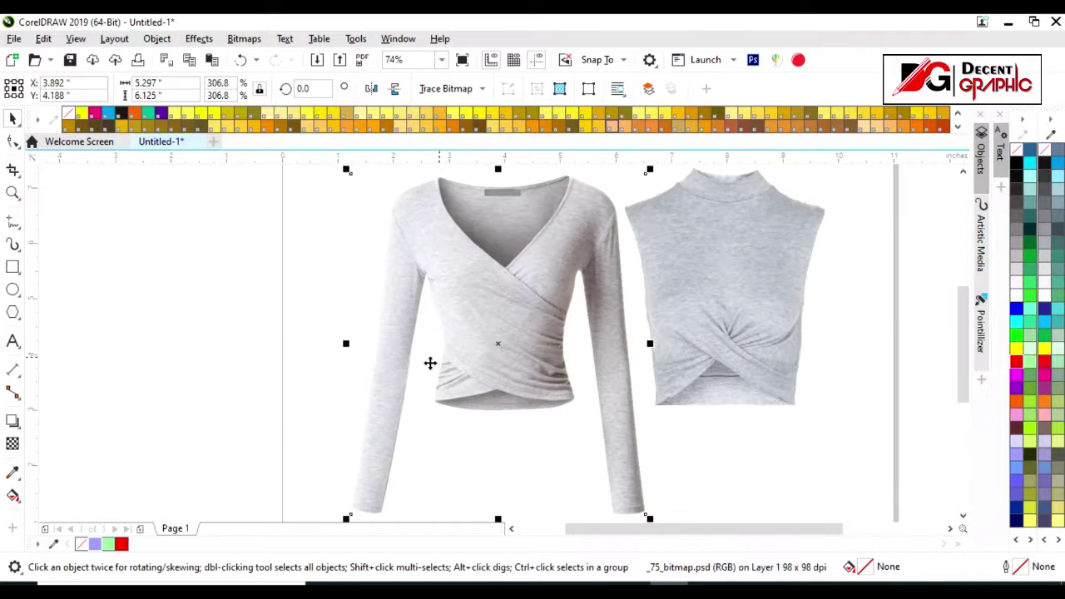
Trace the wrap-top photo with Outline Trace Clipart in black and white.
{"action": "left_click", "coordinate": [483, 89]}
{"action": "mouse_move", "coordinate": [468, 144]}
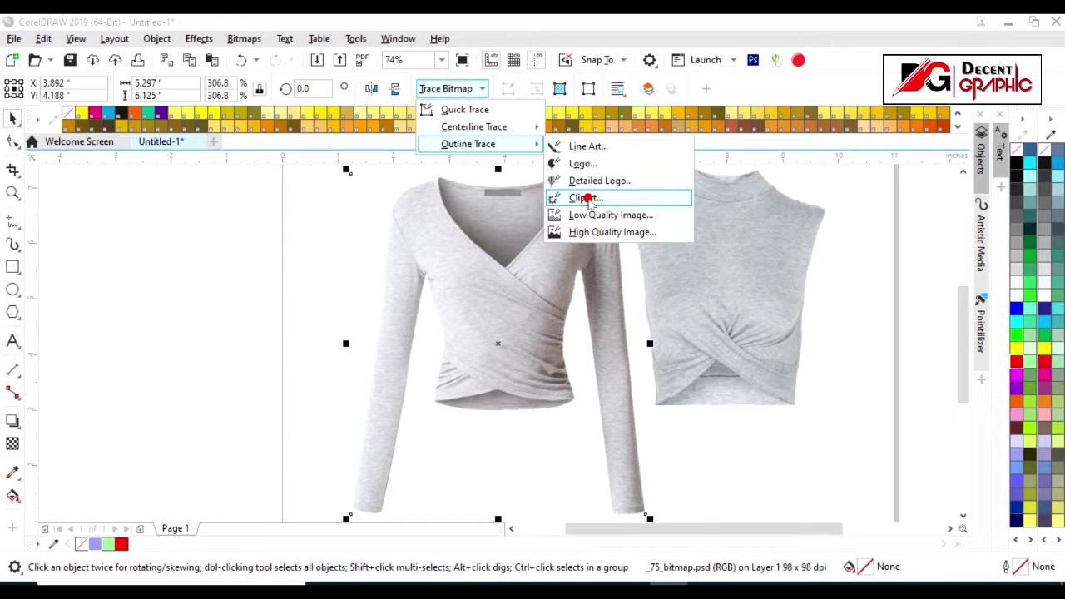
{"action": "left_click", "coordinate": [582, 197]}
{"action": "left_click", "coordinate": [827, 145]}
{"action": "left_click", "coordinate": [707, 209]}
{"action": "left_click", "coordinate": [790, 518]}
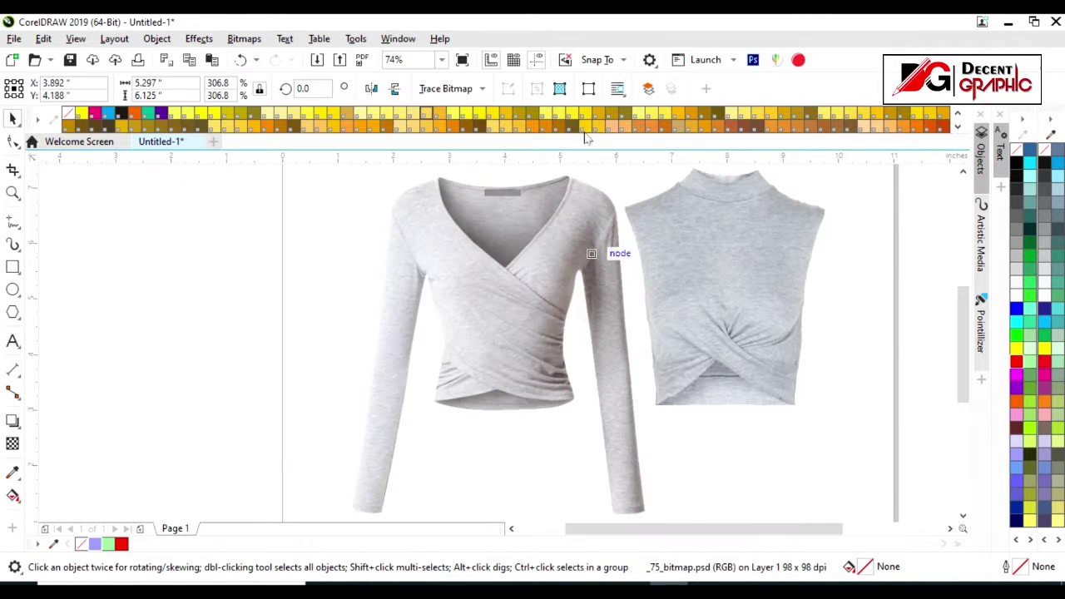
Combine the traced pieces into one curve and delete the nodes at the grey hole's tip.
{"action": "left_click", "coordinate": [458, 89]}
{"action": "key", "text": "F10"}
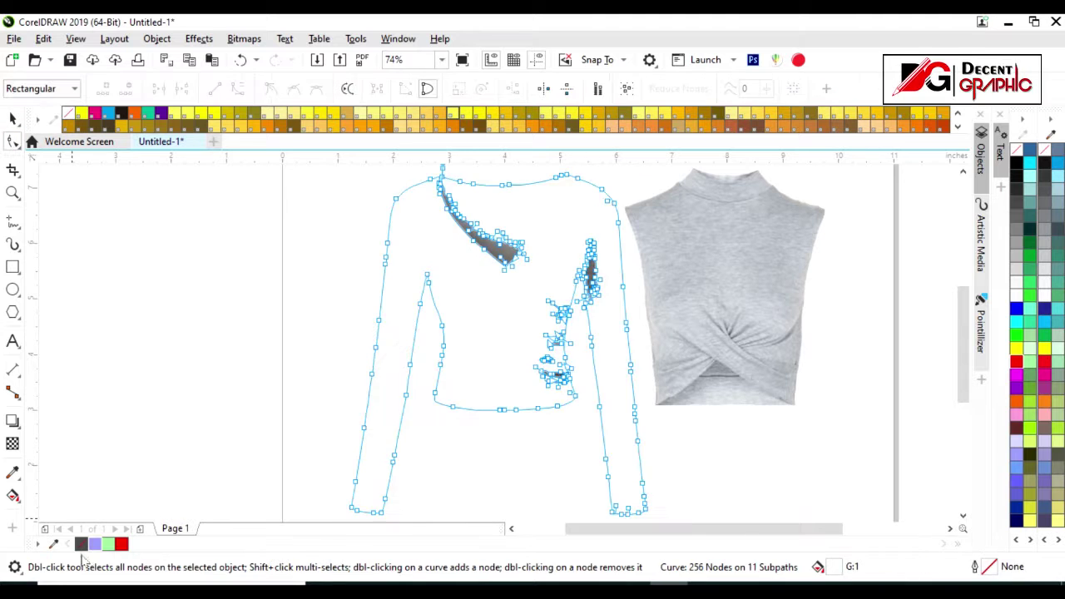
{"action": "scroll", "coordinate": [441, 210], "scroll_direction": "up", "scroll_amount": 5}
{"action": "left_click_drag", "start_coordinate": [395, 194], "coordinate": [483, 333]}
{"action": "key", "text": "Delete"}
Remove the jagged knife-shaped and finger-shaped grey holes from the traced curve.
{"action": "left_click_drag", "start_coordinate": [708, 308], "coordinate": [541, 528]}
{"action": "key", "text": "Delete"}
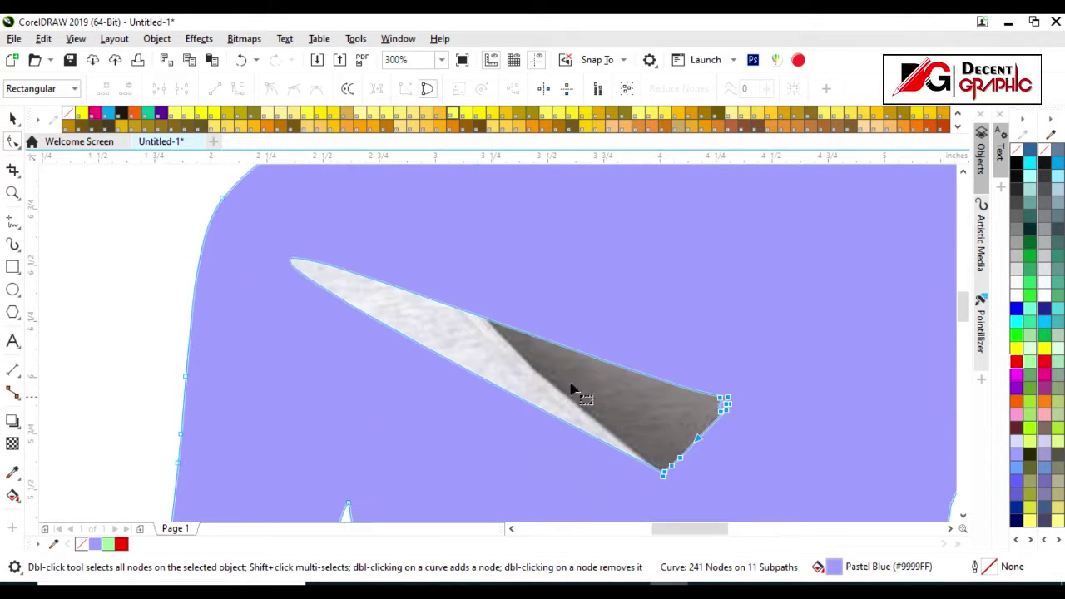
{"action": "scroll", "coordinate": [837, 423], "scroll_direction": "up", "scroll_amount": 2}
{"action": "key", "text": "Delete"}
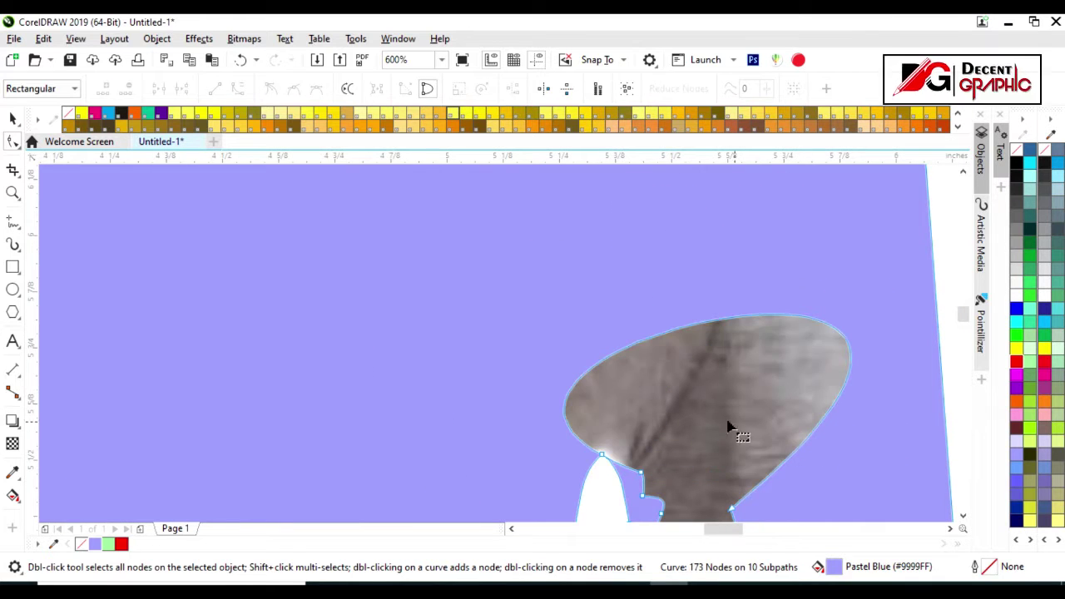
{"action": "key", "text": "Delete"}
{"action": "key", "text": "Delete"}
{"action": "scroll", "coordinate": [704, 498], "scroll_direction": "down", "scroll_amount": 5}
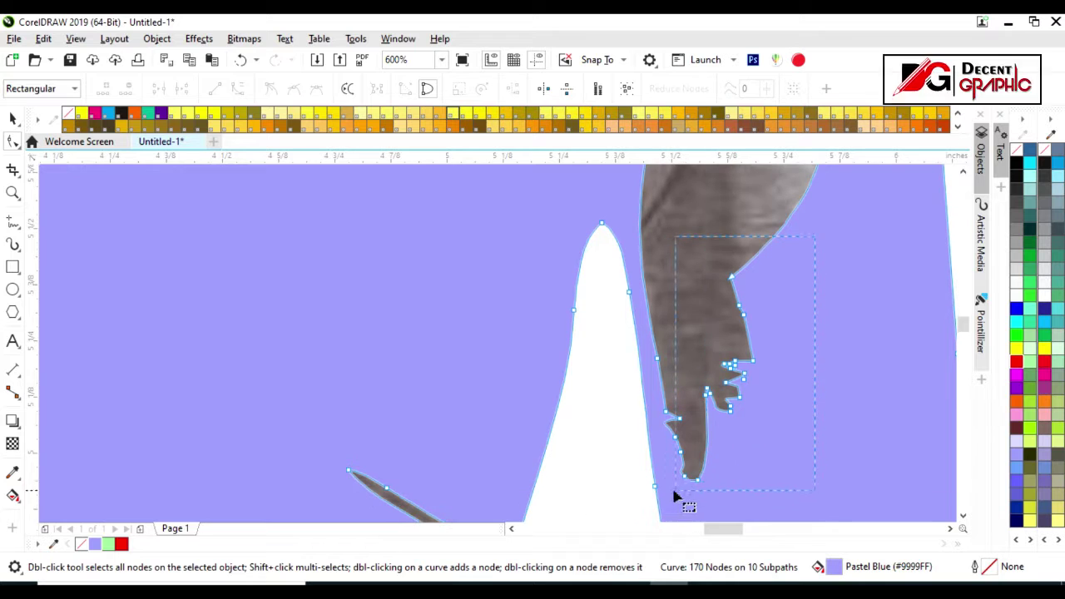
{"action": "key", "text": "Delete"}
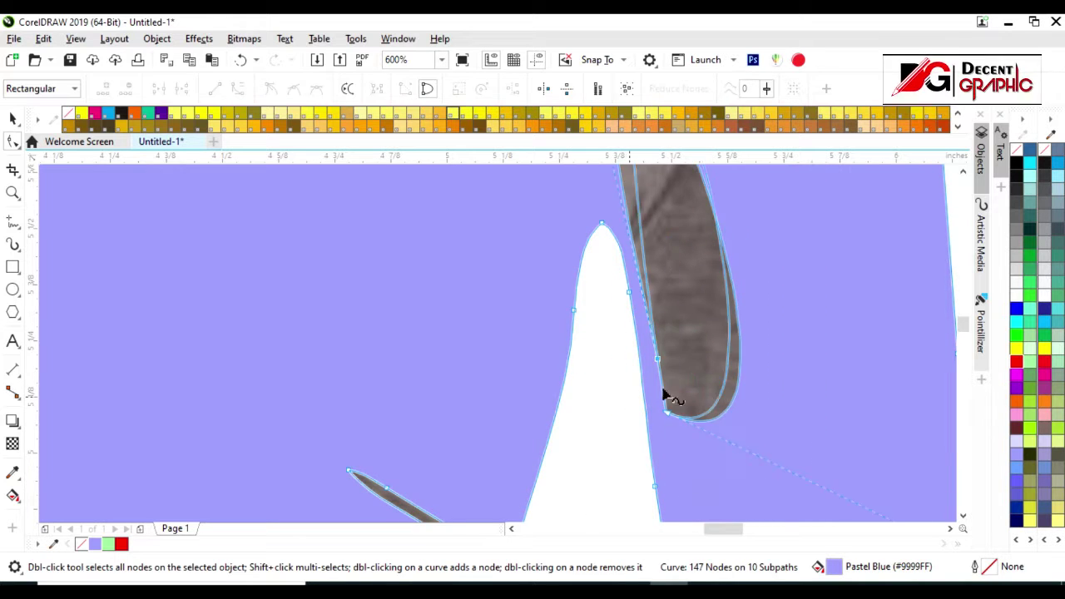
{"action": "key", "text": "Delete"}
{"action": "left_click", "coordinate": [414, 431]}
{"action": "scroll", "coordinate": [499, 362], "scroll_direction": "down", "scroll_amount": 1}
{"action": "scroll", "coordinate": [458, 474], "scroll_direction": "down", "scroll_amount": 2}
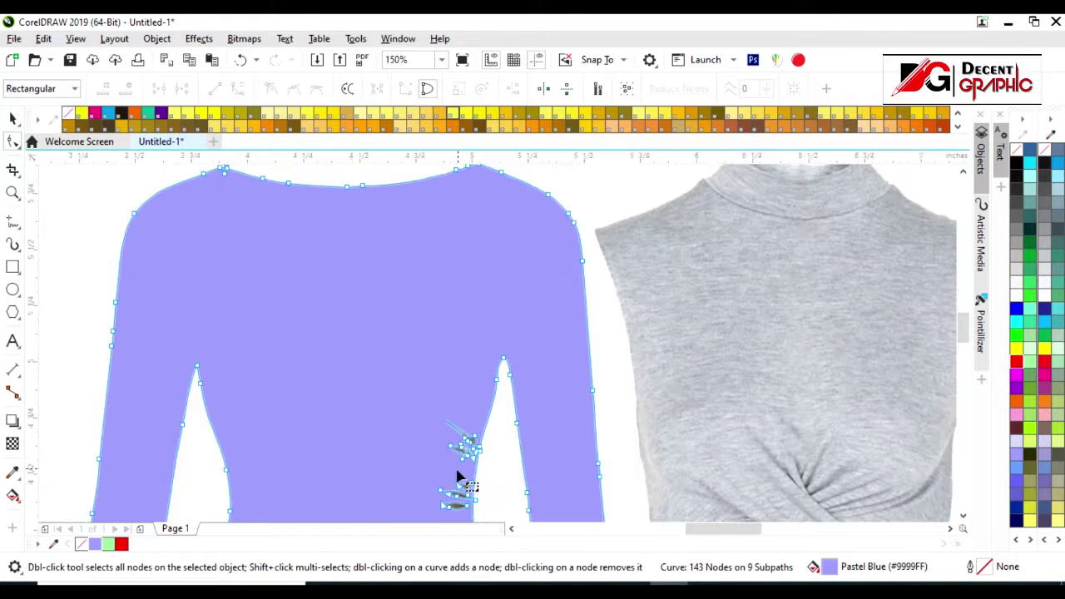
{"action": "scroll", "coordinate": [447, 423], "scroll_direction": "up", "scroll_amount": 3}
{"action": "key", "text": "Delete"}
Delete the remaining grey leaf-shaped fragments, leaving one clean 85-node curve.
{"action": "scroll", "coordinate": [535, 364], "scroll_direction": "down", "scroll_amount": 3}
{"action": "left_click_drag", "start_coordinate": [499, 245], "coordinate": [708, 488]}
{"action": "key", "text": "Delete"}
{"action": "scroll", "coordinate": [678, 400], "scroll_direction": "up", "scroll_amount": 2}
{"action": "scroll", "coordinate": [678, 400], "scroll_direction": "down", "scroll_amount": 2}
{"action": "scroll", "coordinate": [660, 442], "scroll_direction": "down", "scroll_amount": 2}
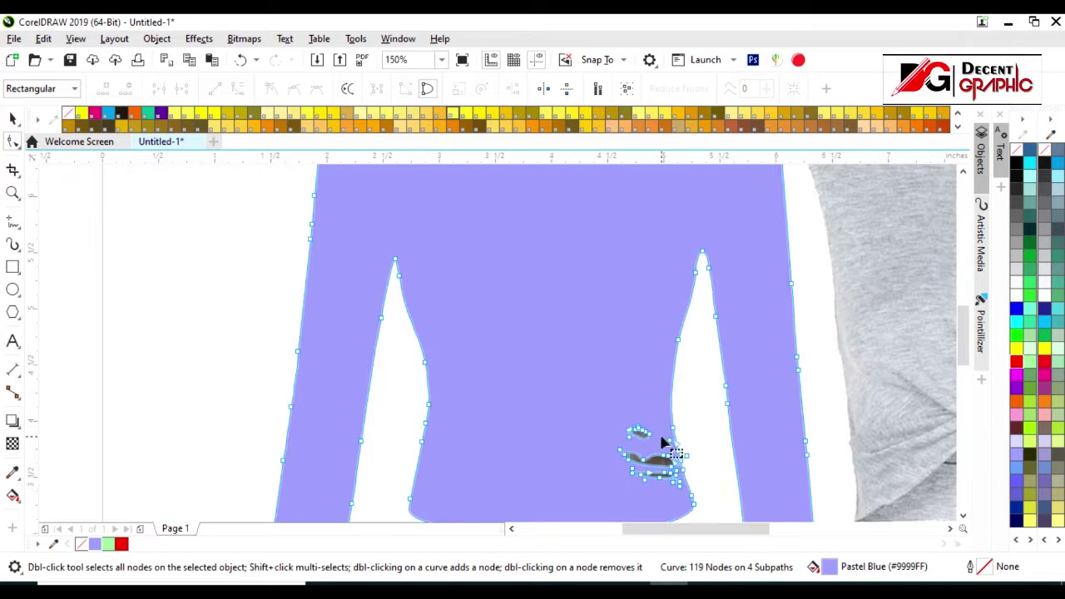
{"action": "scroll", "coordinate": [575, 408], "scroll_direction": "up", "scroll_amount": 3}
{"action": "key", "text": "Delete"}
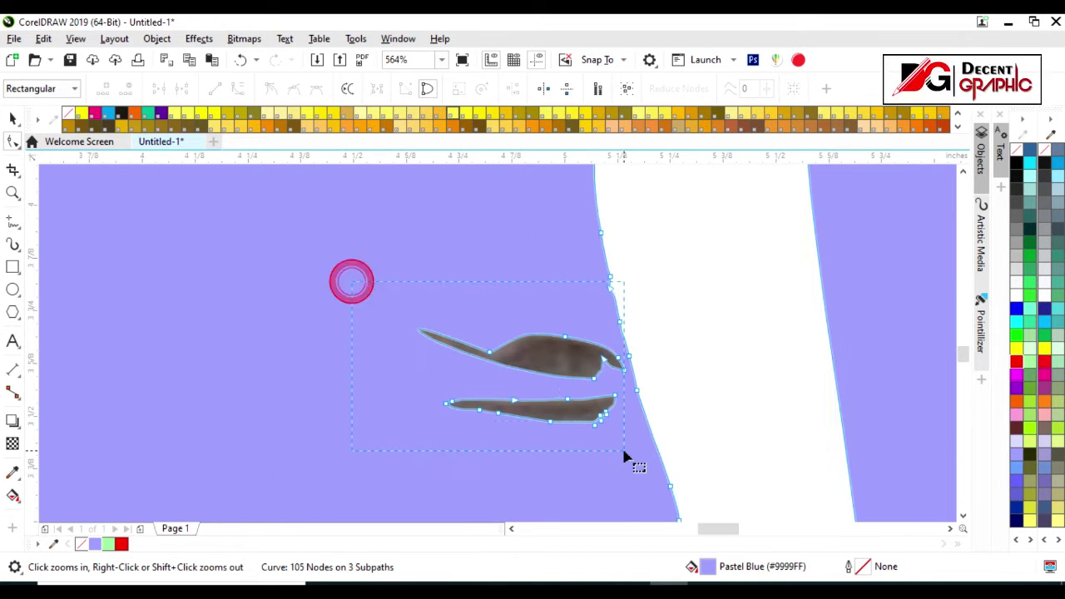
{"action": "mouse_move", "coordinate": [622, 353]}
{"action": "left_mouse_down"}
{"action": "mouse_move", "coordinate": [608, 379]}
{"action": "mouse_move", "coordinate": [625, 418]}
{"action": "left_mouse_up"}
{"action": "key", "text": "Delete"}
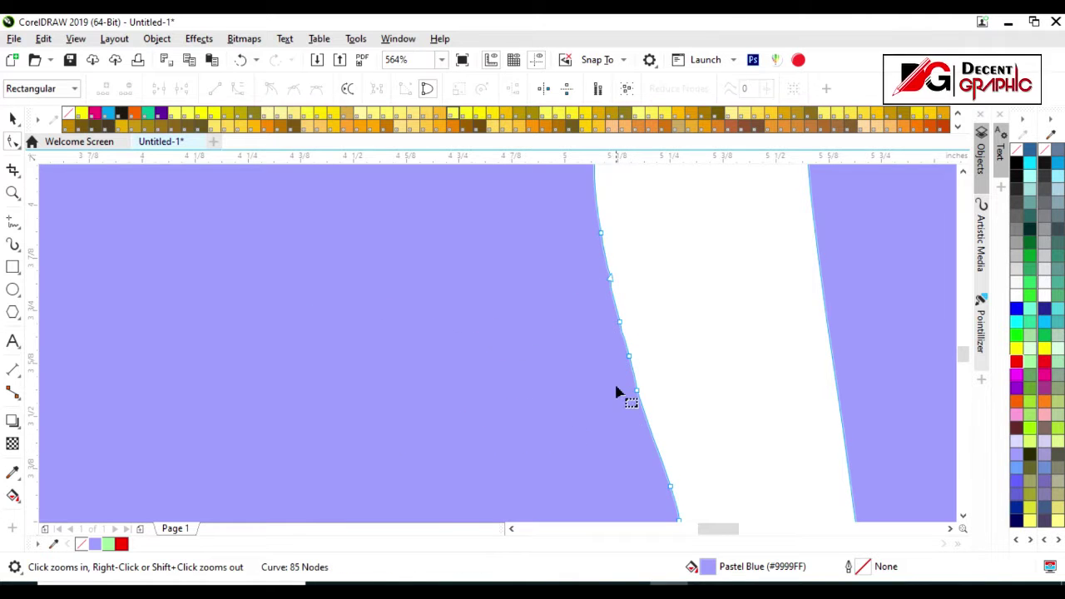
{"action": "key", "text": "F4"}
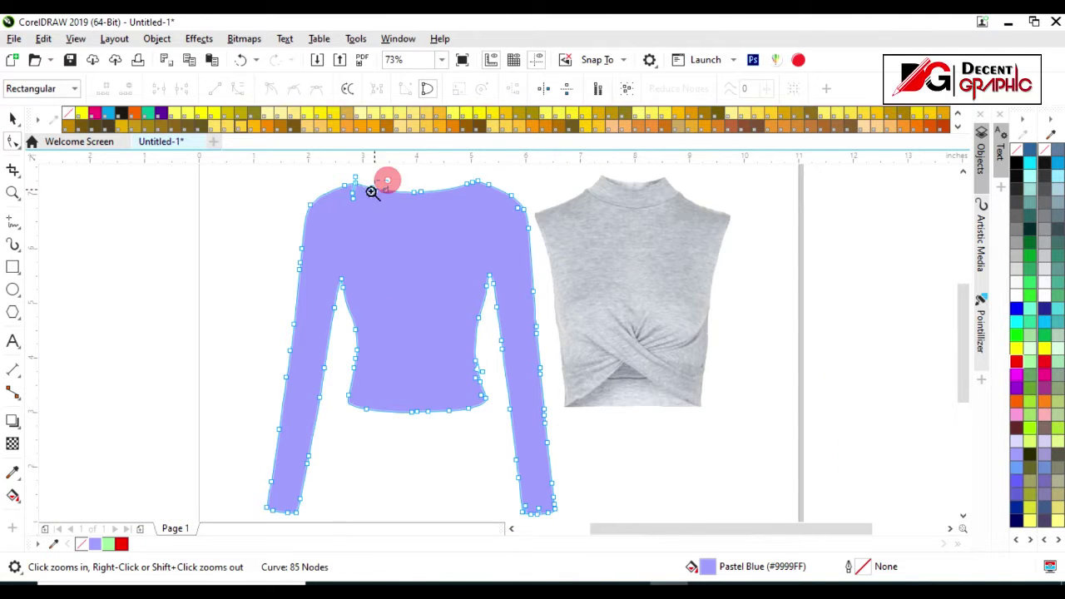
Send the blue silhouette behind the wrap-top photo.
{"action": "left_click", "coordinate": [387, 180]}
{"action": "key", "text": "space"}
{"action": "key", "text": "F4"}
{"action": "left_click", "coordinate": [377, 297]}
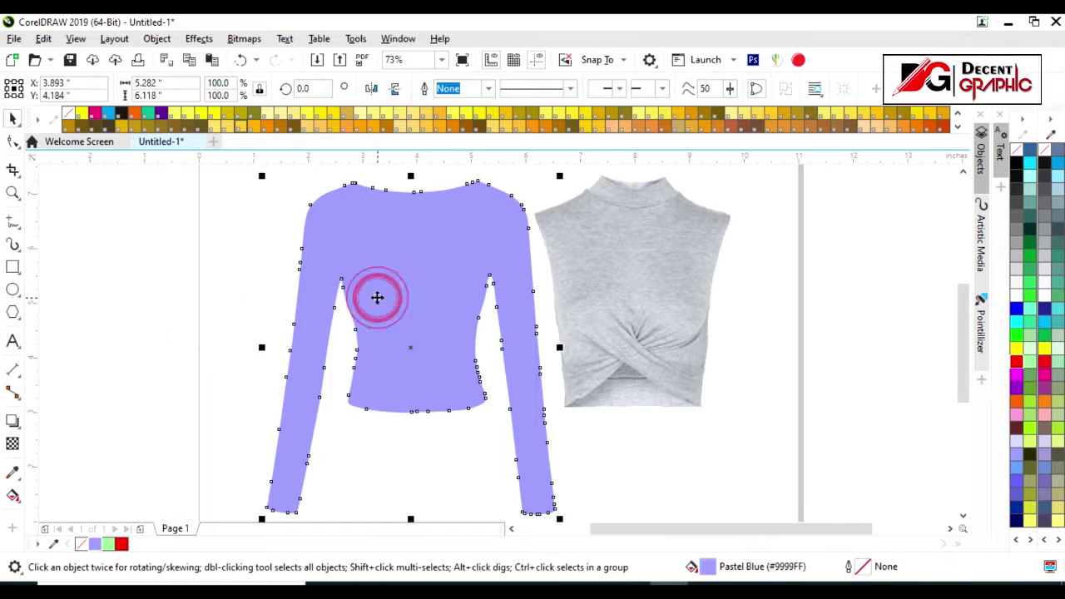
{"action": "key", "text": "shift+Page_Down"}
{"action": "key", "text": "Tab"}
Set the wrap-top photo's transparency merge mode to Subtract, then select the sleeveless-top photo.
{"action": "left_click", "coordinate": [12, 444]}
{"action": "left_click", "coordinate": [211, 88]}
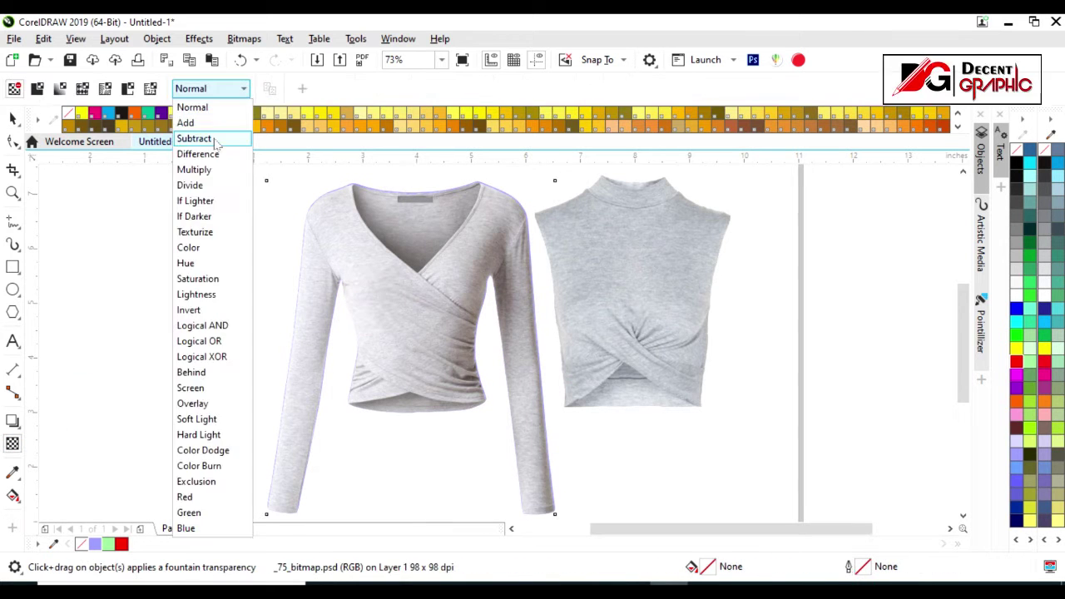
{"action": "left_click", "coordinate": [215, 143]}
{"action": "key", "text": "space"}
{"action": "left_click", "coordinate": [136, 267]}
{"action": "left_click", "coordinate": [624, 281]}
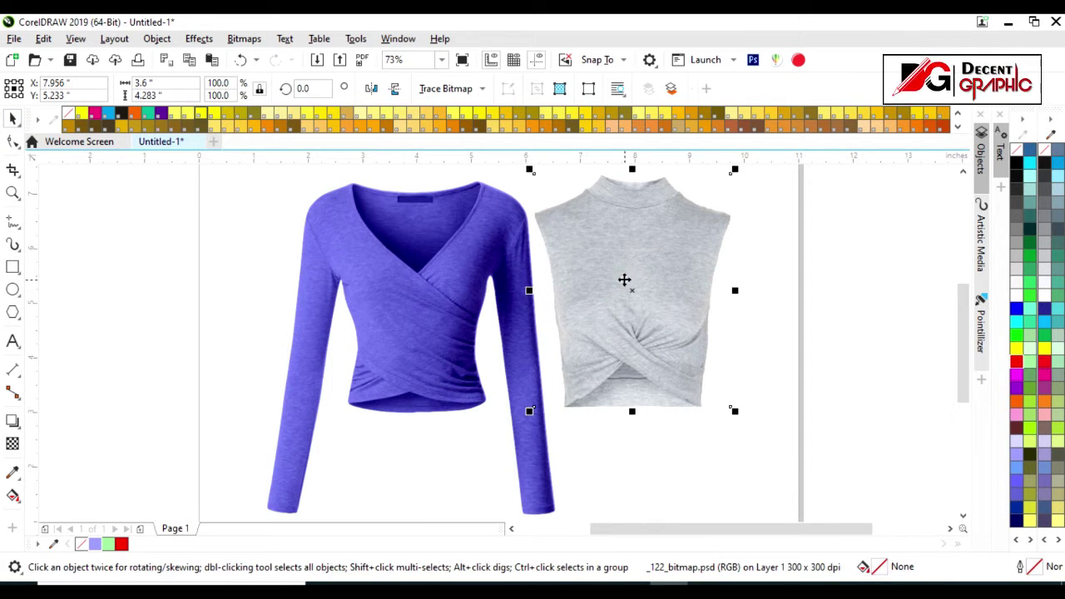
{"action": "left_click", "coordinate": [435, 88]}
{"action": "mouse_move", "coordinate": [467, 144]}
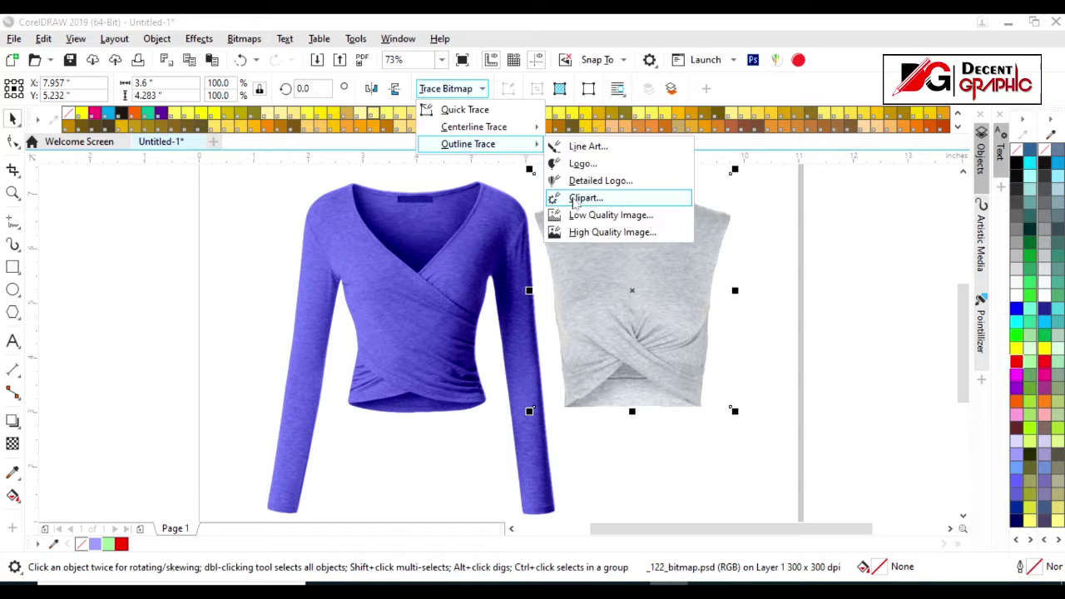
Trace the sleeveless-top photo with Clipart outline trace in black and white.
{"action": "left_click", "coordinate": [575, 199]}
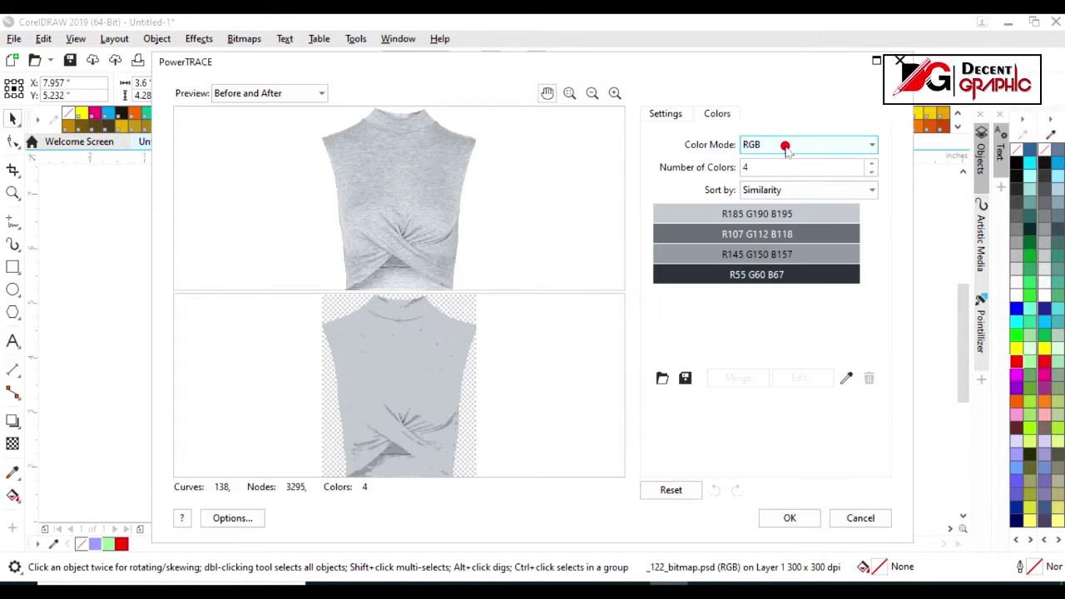
{"action": "left_click", "coordinate": [789, 147]}
{"action": "left_click", "coordinate": [789, 209]}
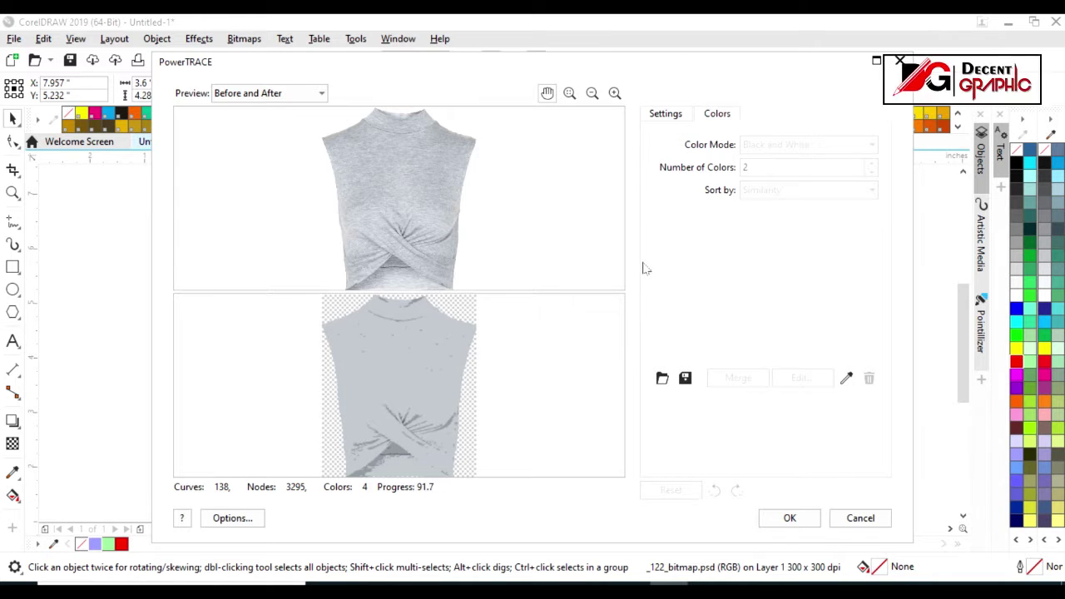
{"action": "left_click", "coordinate": [790, 517]}
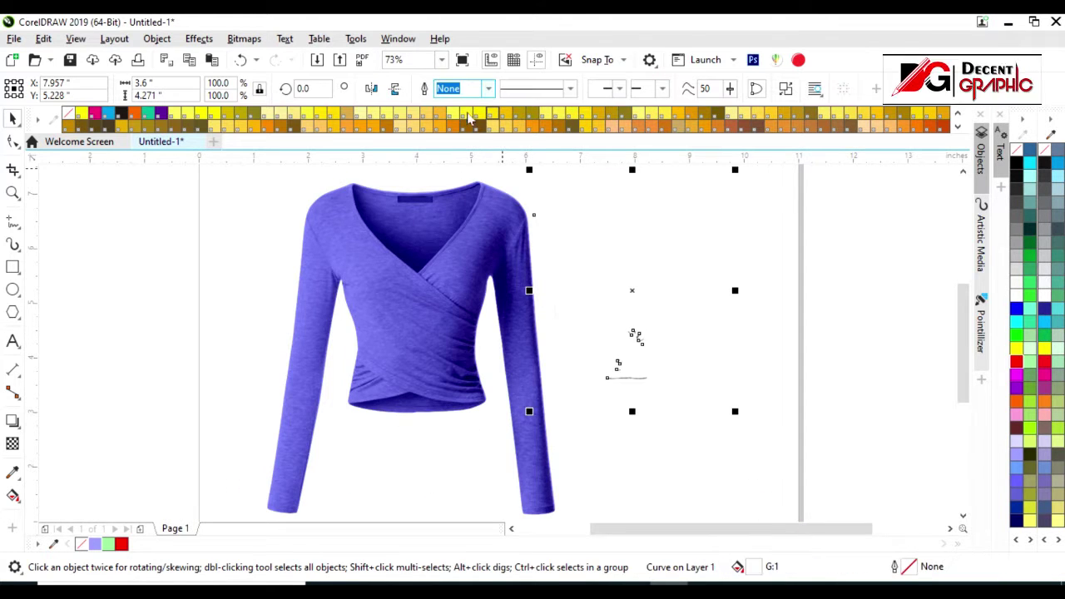
Fill the traced sleeveless top Pastel Blue and zoom in on its bottom edge.
{"action": "left_click", "coordinate": [95, 545]}
{"action": "key", "text": "F10"}
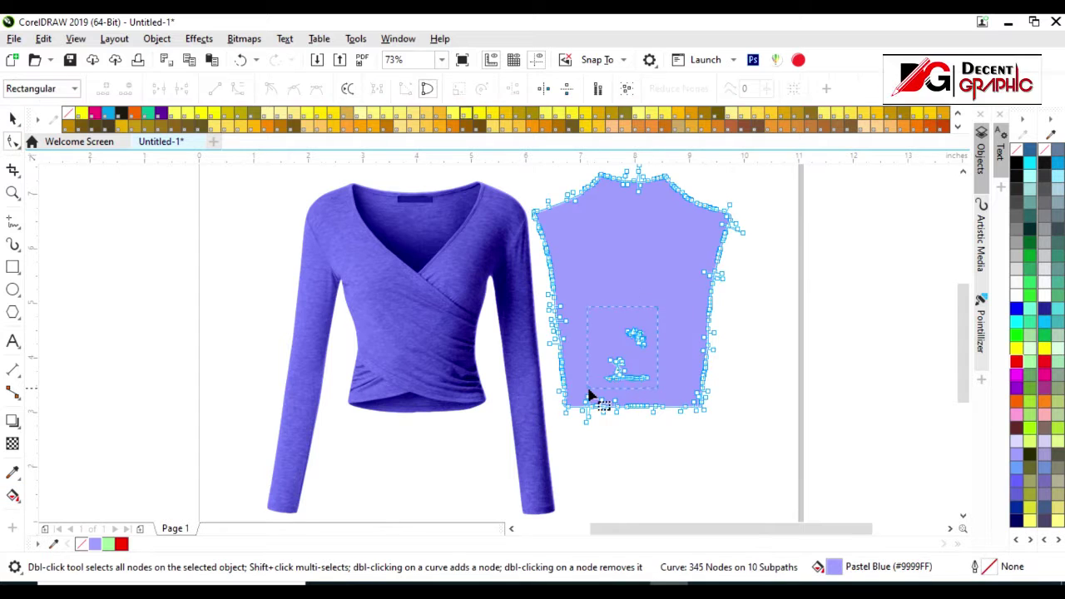
{"action": "key", "text": "z"}
{"action": "left_click_drag", "start_coordinate": [687, 352], "coordinate": [591, 432]}
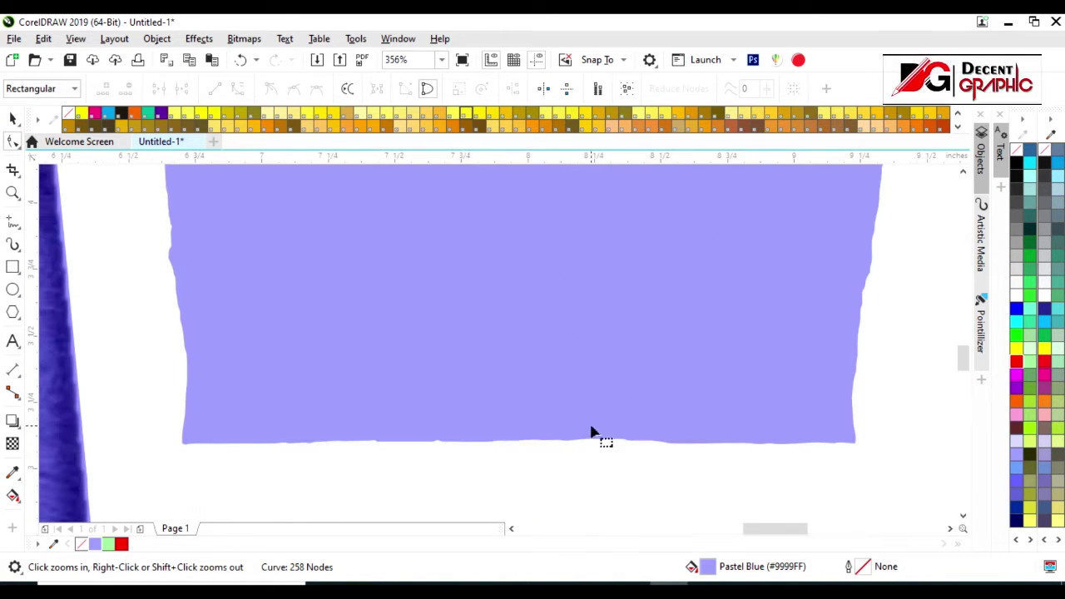
{"action": "left_click", "coordinate": [12, 118]}
{"action": "scroll", "coordinate": [476, 347], "scroll_direction": "down", "scroll_amount": 2}
{"action": "scroll", "coordinate": [475, 252], "scroll_direction": "down", "scroll_amount": 1}
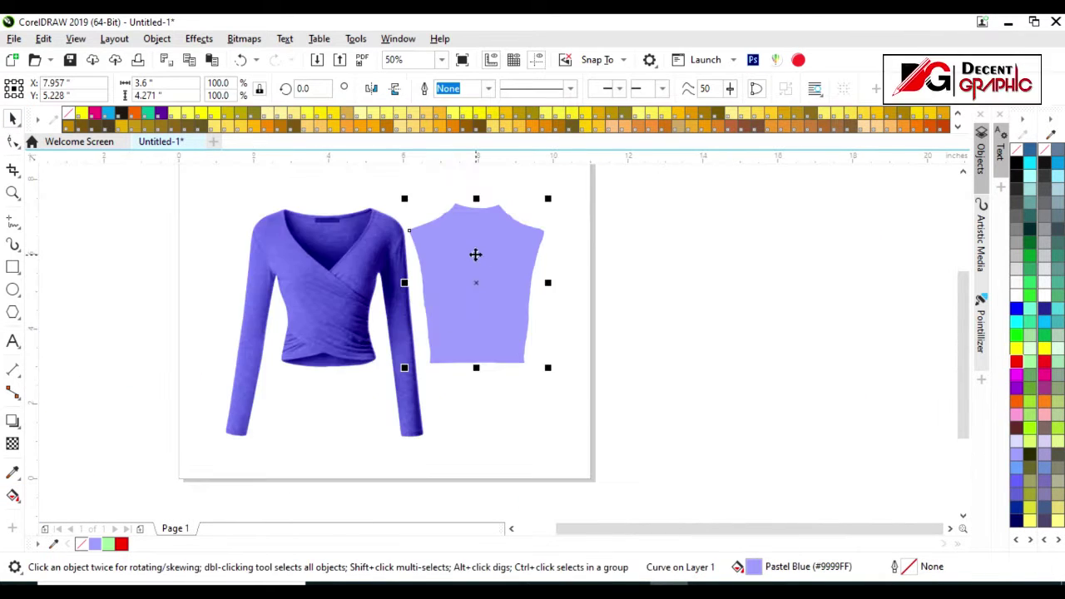
{"action": "scroll", "coordinate": [475, 275], "scroll_direction": "up", "scroll_amount": 1}
Smooth the jagged neckline of the blue top shape with the Smooth tool.
{"action": "left_click", "coordinate": [8, 141]}
{"action": "left_click", "coordinate": [50, 153]}
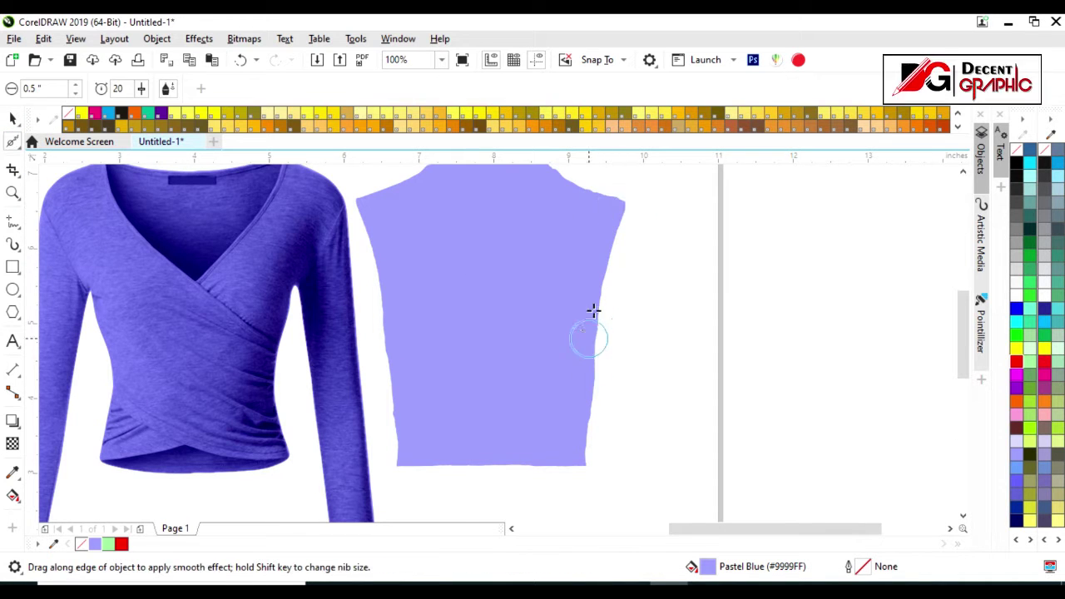
{"action": "scroll", "coordinate": [569, 191], "scroll_direction": "up", "scroll_amount": 1}
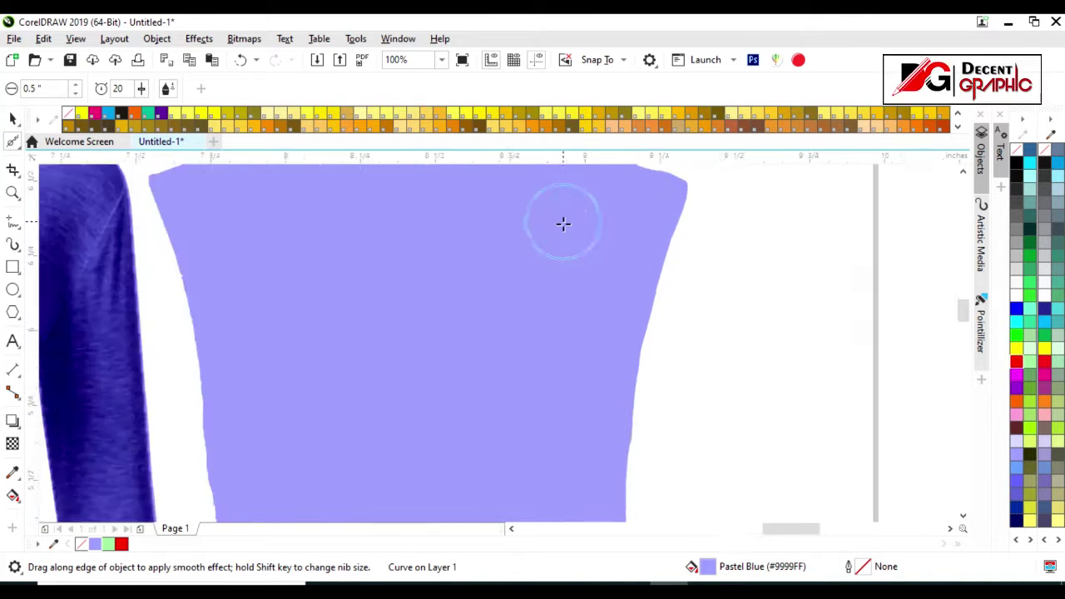
{"action": "scroll", "coordinate": [582, 258], "scroll_direction": "down", "scroll_amount": 1}
{"action": "scroll", "coordinate": [607, 274], "scroll_direction": "up", "scroll_amount": 1}
{"action": "mouse_move", "coordinate": [480, 229]}
{"action": "left_mouse_down"}
{"action": "mouse_move", "coordinate": [557, 224]}
{"action": "mouse_move", "coordinate": [469, 231]}
{"action": "mouse_move", "coordinate": [241, 309]}
{"action": "left_mouse_up"}
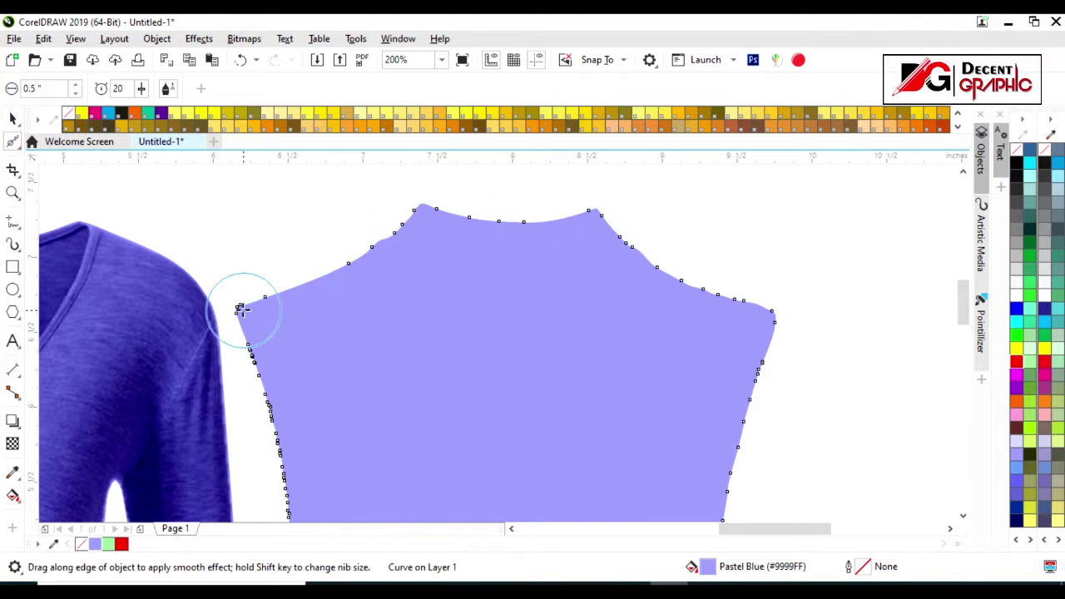
Smooth the left side and bottom hem, then send the shape behind the sleeveless-top photo.
{"action": "left_click_drag", "start_coordinate": [258, 356], "coordinate": [295, 488]}
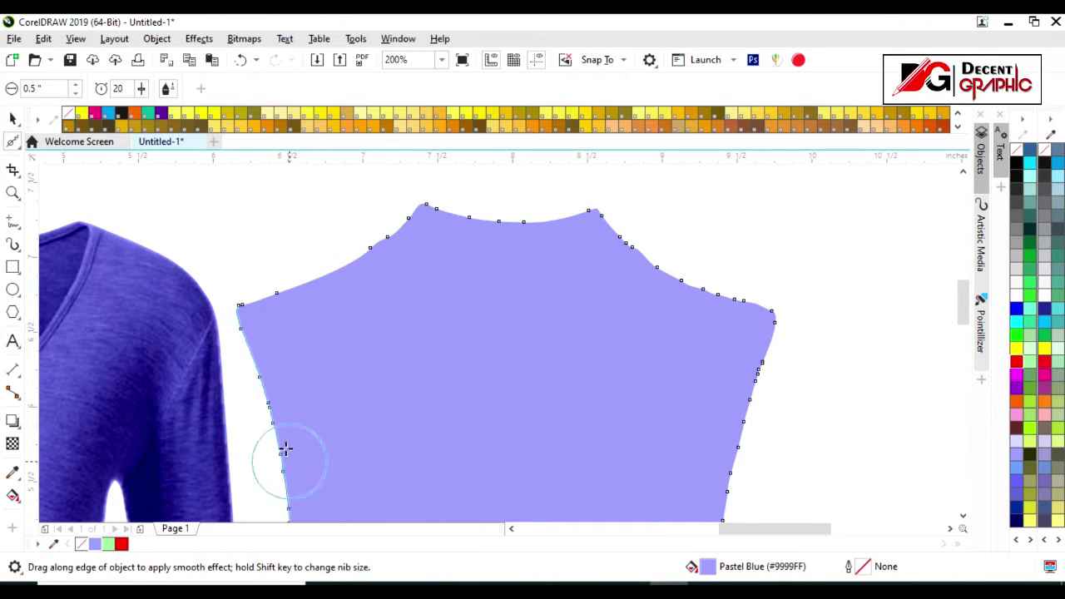
{"action": "scroll", "coordinate": [554, 285], "scroll_direction": "down", "scroll_amount": 2}
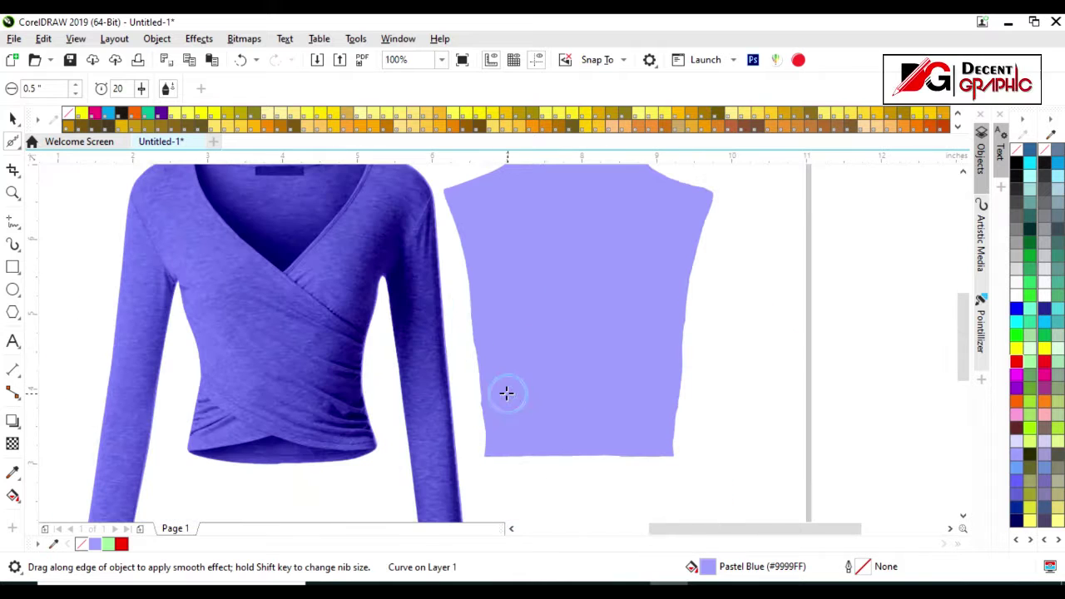
{"action": "left_click_drag", "start_coordinate": [486, 405], "coordinate": [472, 364]}
{"action": "left_click_drag", "start_coordinate": [465, 267], "coordinate": [488, 447]}
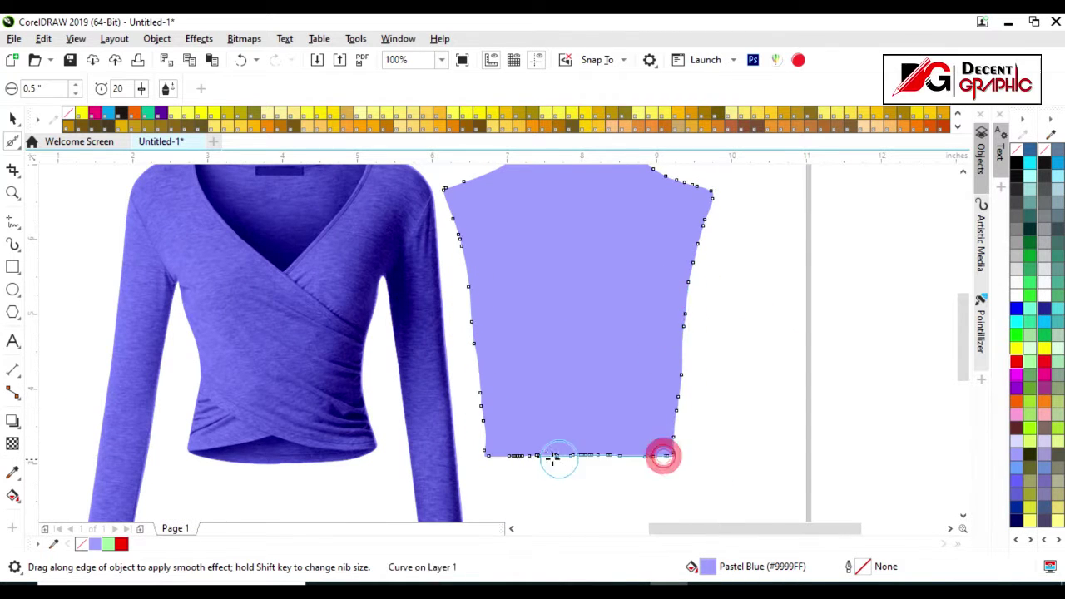
{"action": "left_click_drag", "start_coordinate": [656, 454], "coordinate": [491, 454]}
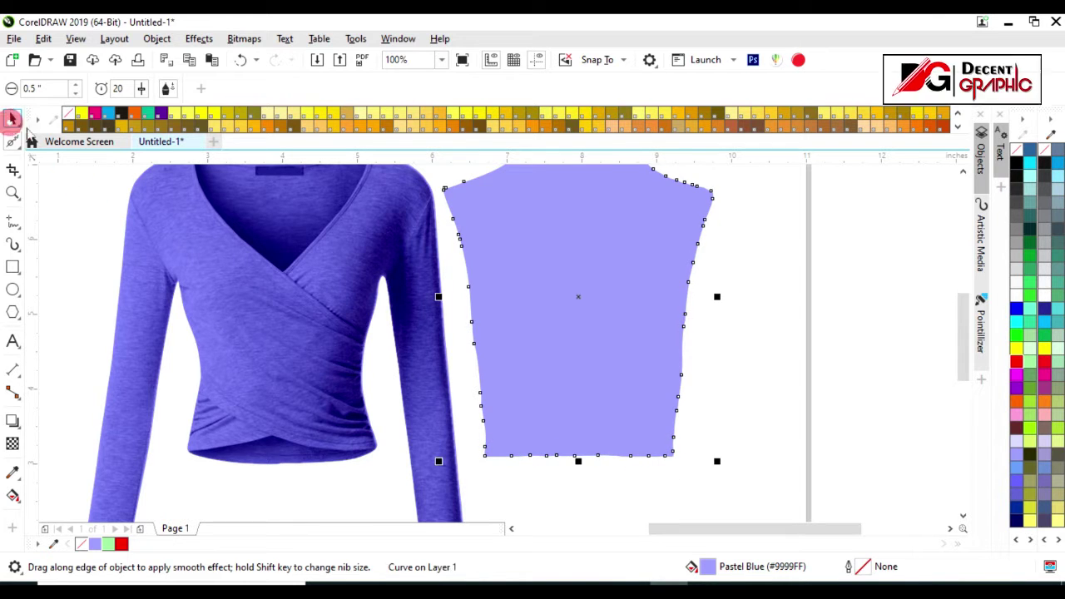
{"action": "left_click", "coordinate": [11, 120]}
{"action": "key", "text": "shift+Page_Down"}
{"action": "left_click", "coordinate": [525, 302]}
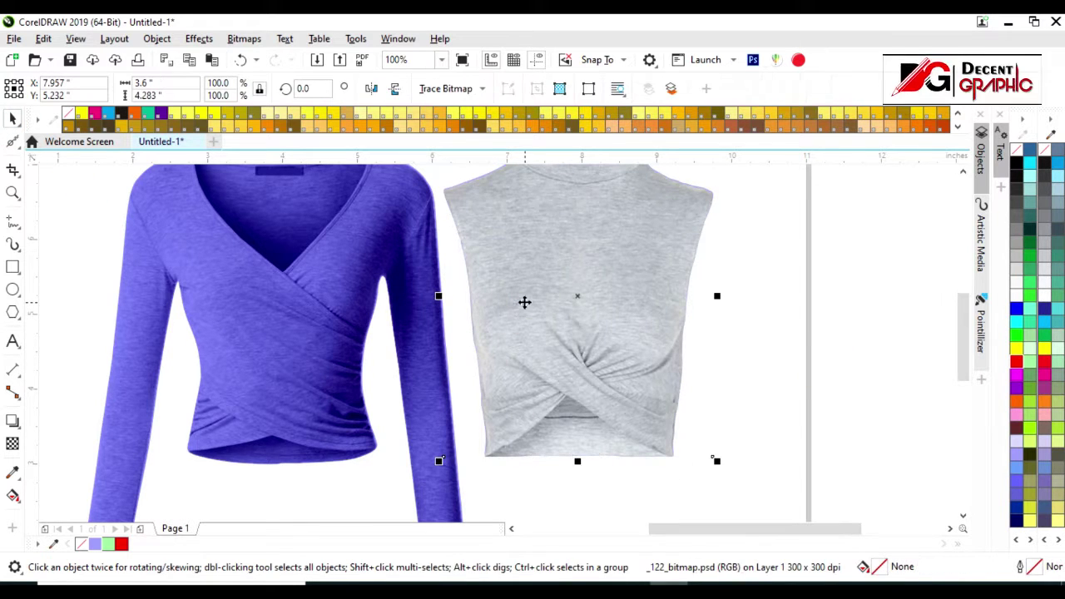
Set the sleeveless-top photo's transparency merge mode to Subtract so the top appears blue.
{"action": "left_click", "coordinate": [12, 444]}
{"action": "left_click", "coordinate": [209, 88]}
{"action": "left_click", "coordinate": [202, 137]}
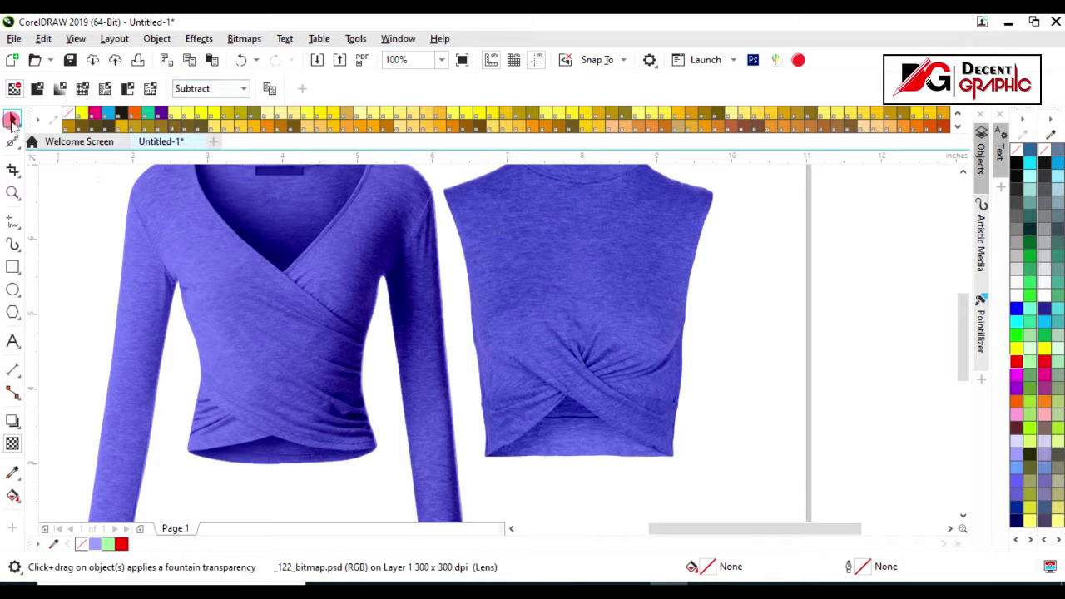
{"action": "left_click", "coordinate": [11, 121]}
{"action": "scroll", "coordinate": [558, 321], "scroll_direction": "down", "scroll_amount": 2}
{"action": "scroll", "coordinate": [558, 321], "scroll_direction": "up", "scroll_amount": 2}
Start a Bézier seam curve at the wrap top's right underarm.
{"action": "left_click", "coordinate": [329, 371]}
{"action": "left_click", "coordinate": [18, 226]}
{"action": "left_click", "coordinate": [83, 255]}
{"action": "scroll", "coordinate": [479, 344], "scroll_direction": "up", "scroll_amount": 3}
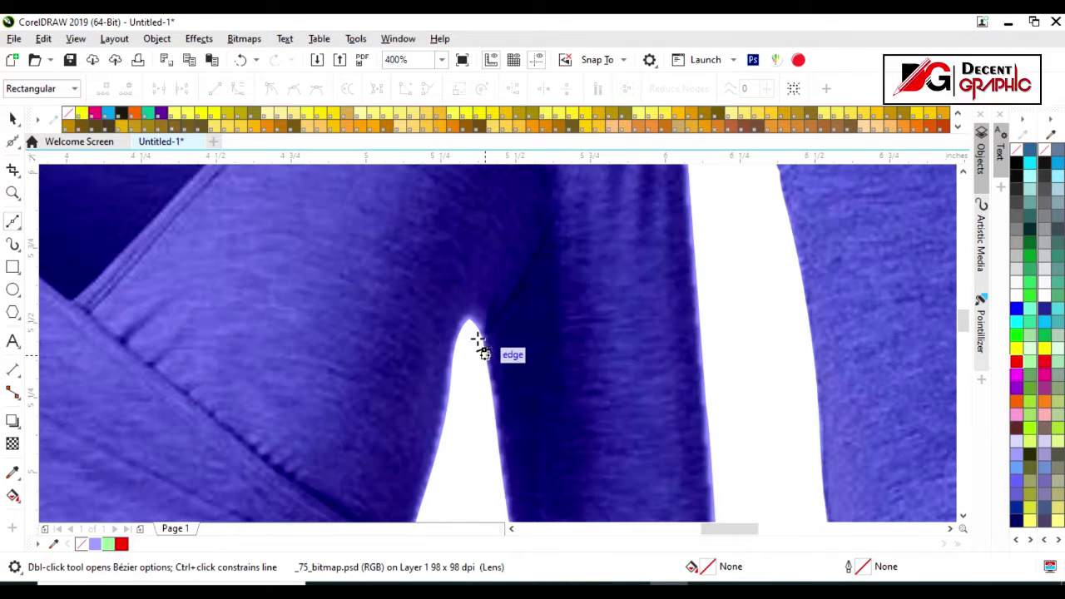
{"action": "left_click_drag", "start_coordinate": [549, 231], "coordinate": [583, 196]}
Smart Fill the wrap top's right sleeve region grey-blue.
{"action": "scroll", "coordinate": [545, 375], "scroll_direction": "down", "scroll_amount": 1}
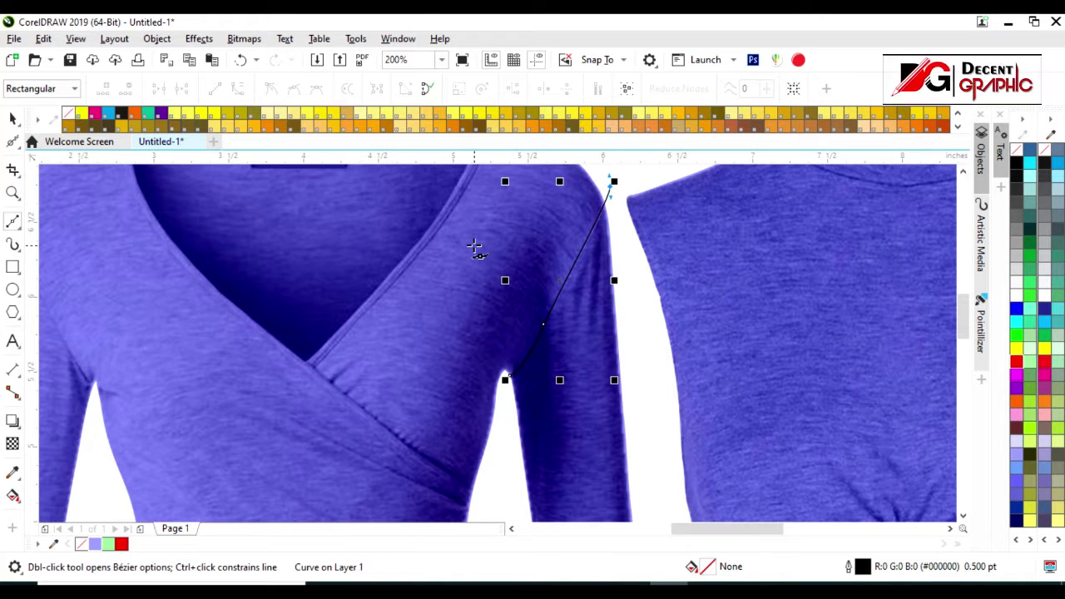
{"action": "scroll", "coordinate": [475, 246], "scroll_direction": "down", "scroll_amount": 1}
{"action": "left_click", "coordinate": [13, 497]}
{"action": "left_click", "coordinate": [541, 426]}
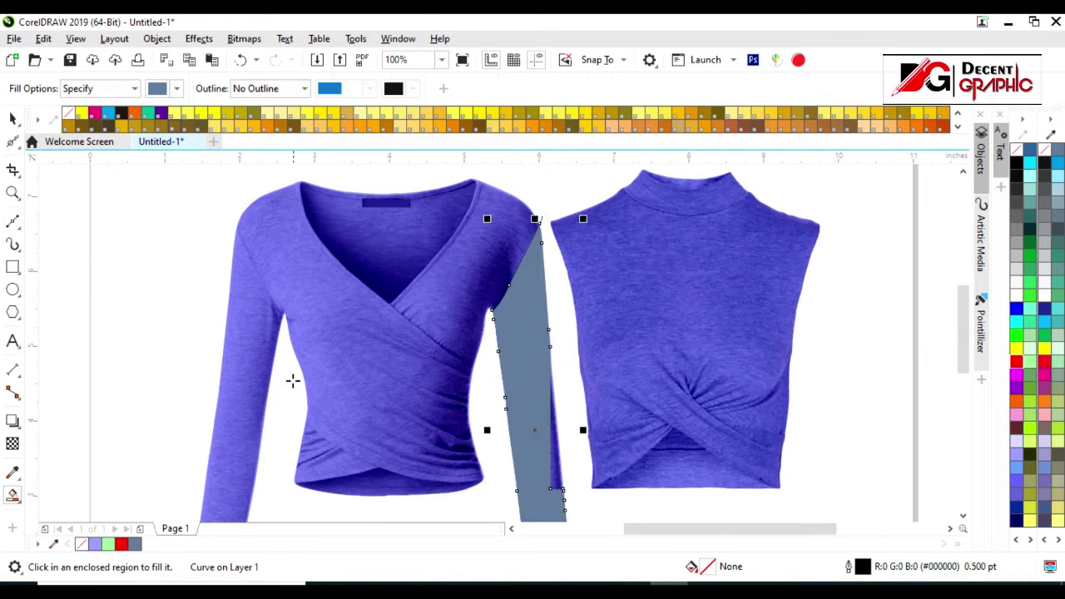
Draw a three-point seam line at the left sleeve and Smart Fill that sleeve grey-blue.
{"action": "left_click", "coordinate": [13, 221]}
{"action": "scroll", "coordinate": [247, 223], "scroll_direction": "up", "scroll_amount": 1}
{"action": "left_click", "coordinate": [233, 211]}
{"action": "left_click", "coordinate": [281, 305]}
{"action": "left_click", "coordinate": [328, 398]}
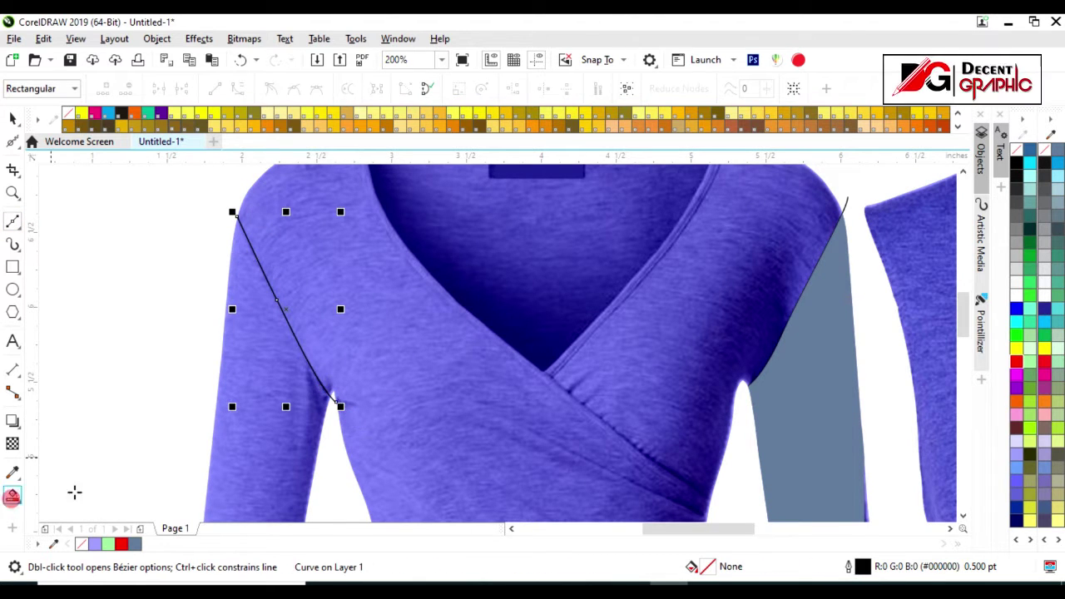
{"action": "left_click", "coordinate": [12, 497]}
{"action": "left_click", "coordinate": [266, 433]}
Select the seam curve, left sleeve shape, wrap-top photo and right sleeve fill in turn.
{"action": "key", "text": "space"}
{"action": "left_click", "coordinate": [847, 196]}
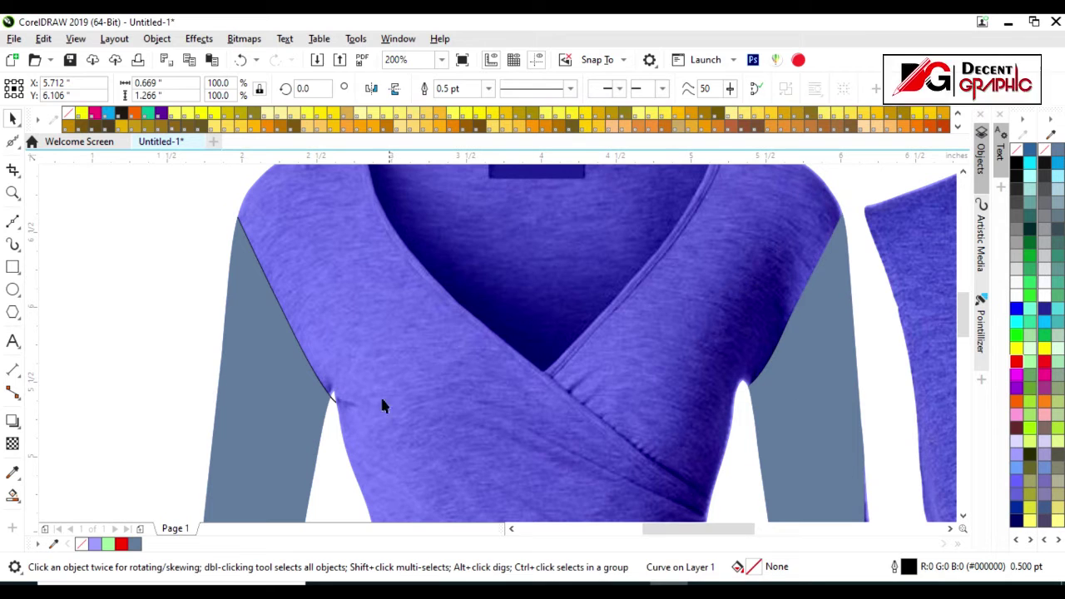
{"action": "left_click", "coordinate": [333, 404]}
{"action": "scroll", "coordinate": [447, 304], "scroll_direction": "down", "scroll_amount": 2}
{"action": "left_click", "coordinate": [523, 375]}
{"action": "scroll", "coordinate": [500, 412], "scroll_direction": "up", "scroll_amount": 2}
{"action": "left_click", "coordinate": [499, 412]}
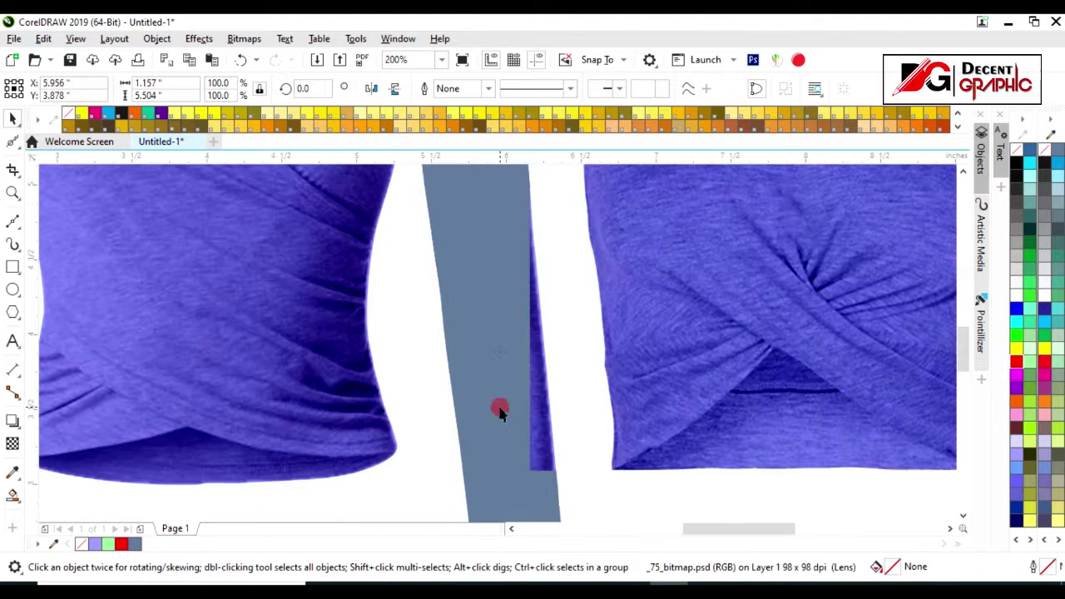
Check the right sleeve fill's nodes, then reselect just the wrap-top photo.
{"action": "left_click", "coordinate": [14, 148]}
{"action": "left_click", "coordinate": [51, 141]}
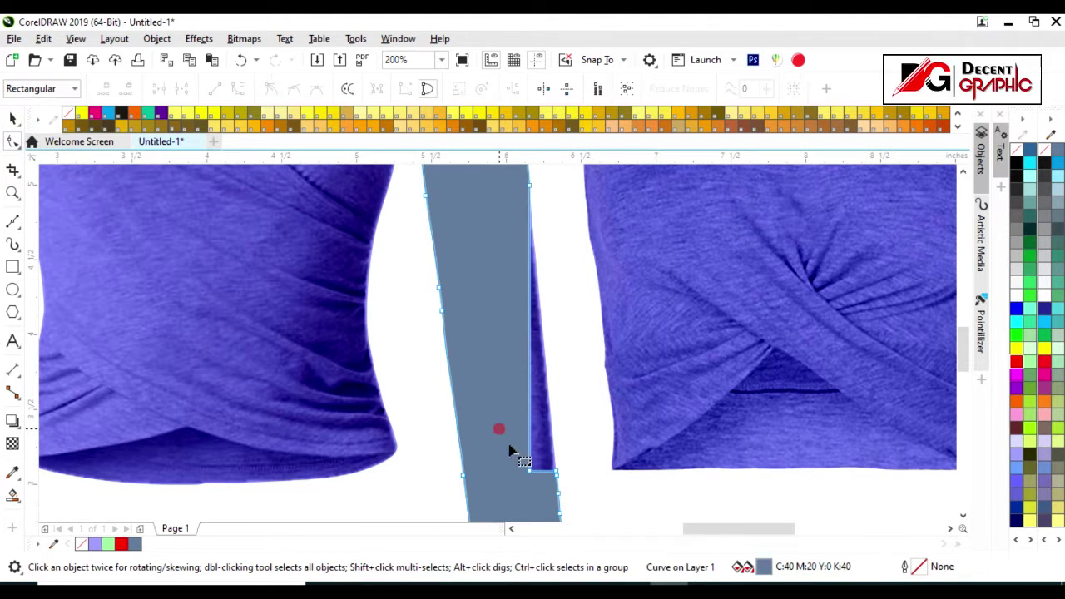
{"action": "scroll", "coordinate": [630, 250], "scroll_direction": "down", "scroll_amount": 3}
{"action": "key", "text": "space"}
{"action": "left_click", "coordinate": [628, 250]}
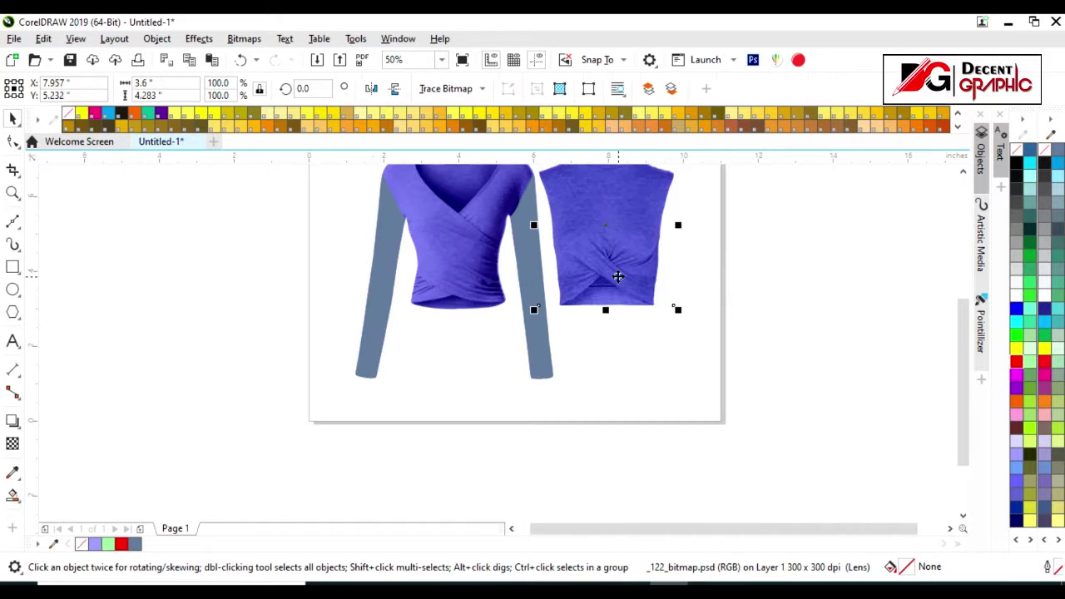
{"action": "scroll", "coordinate": [616, 279], "scroll_direction": "down", "scroll_amount": 2}
{"action": "left_click_drag", "start_coordinate": [678, 208], "coordinate": [573, 298]}
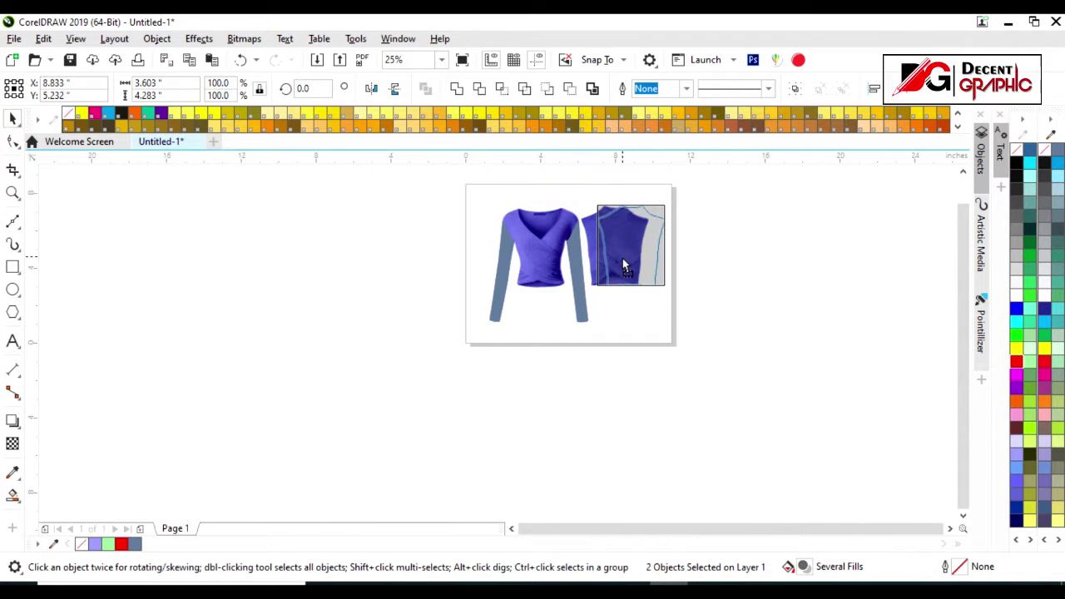
{"action": "scroll", "coordinate": [622, 257], "scroll_direction": "up", "scroll_amount": 1}
{"action": "left_click", "coordinate": [528, 304]}
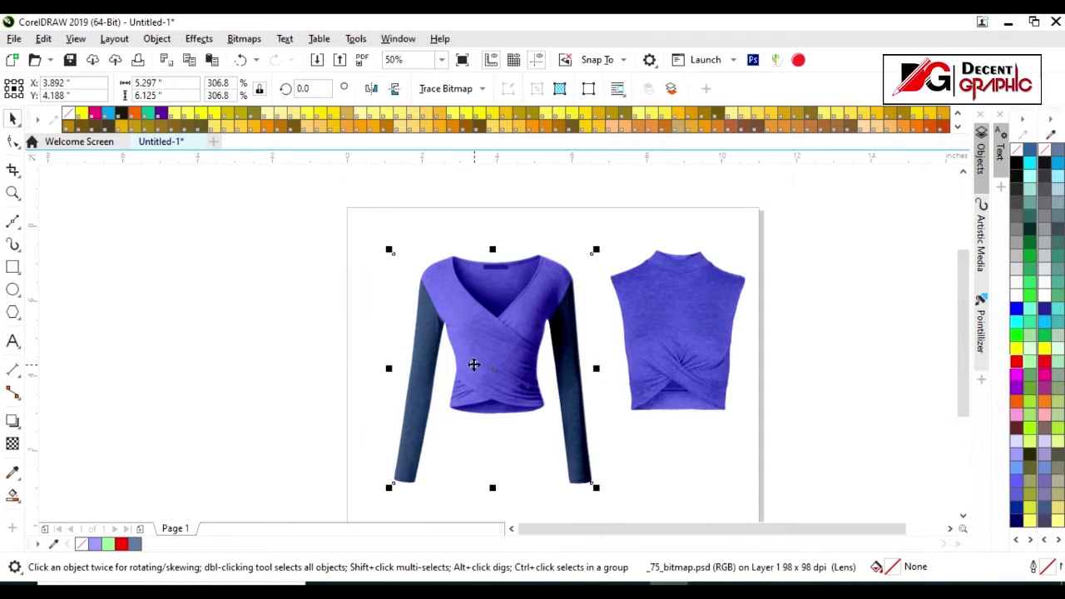
{"action": "scroll", "coordinate": [474, 349], "scroll_direction": "up", "scroll_amount": 1}
{"action": "scroll", "coordinate": [466, 317], "scroll_direction": "down", "scroll_amount": 1}
{"action": "scroll", "coordinate": [499, 308], "scroll_direction": "up", "scroll_amount": 1}
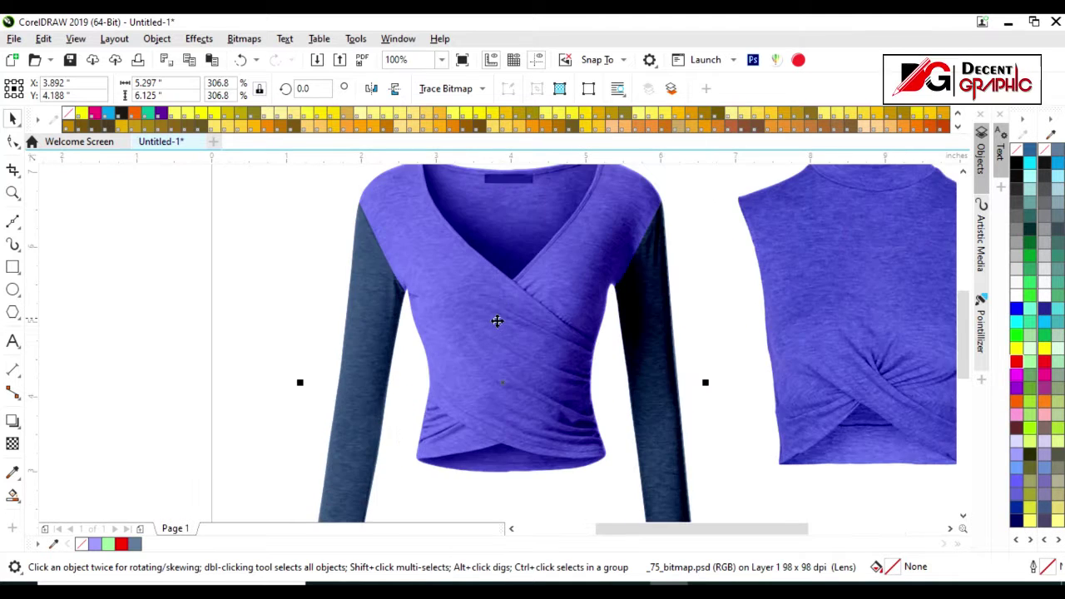
Trace a Bézier curve from the left shoulder down along the wrap top's neckline seam.
{"action": "key", "text": "F10"}
{"action": "scroll", "coordinate": [438, 204], "scroll_direction": "up", "scroll_amount": 2}
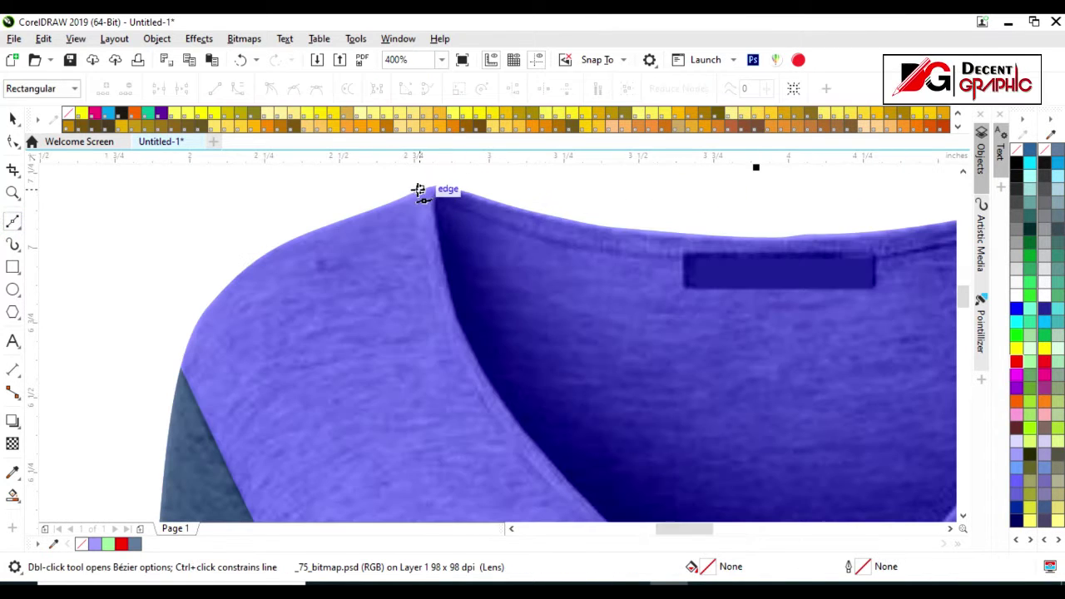
{"action": "left_click", "coordinate": [419, 190]}
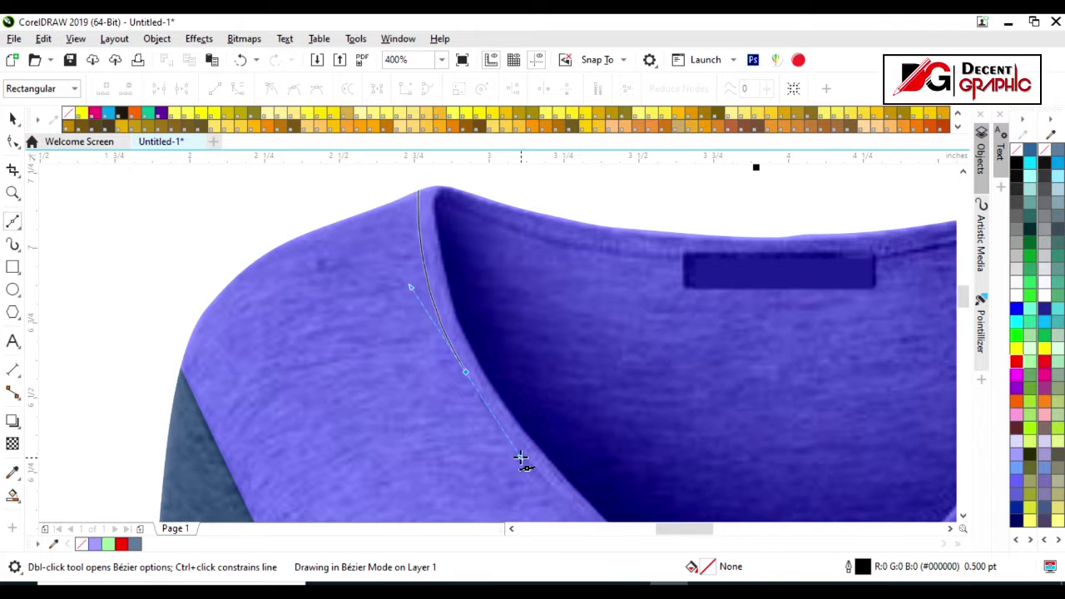
{"action": "left_click_drag", "start_coordinate": [518, 455], "coordinate": [518, 455]}
{"action": "scroll", "coordinate": [518, 455], "scroll_direction": "up", "scroll_amount": 1}
{"action": "scroll", "coordinate": [528, 411], "scroll_direction": "down", "scroll_amount": 2}
{"action": "scroll", "coordinate": [571, 409], "scroll_direction": "up", "scroll_amount": 1}
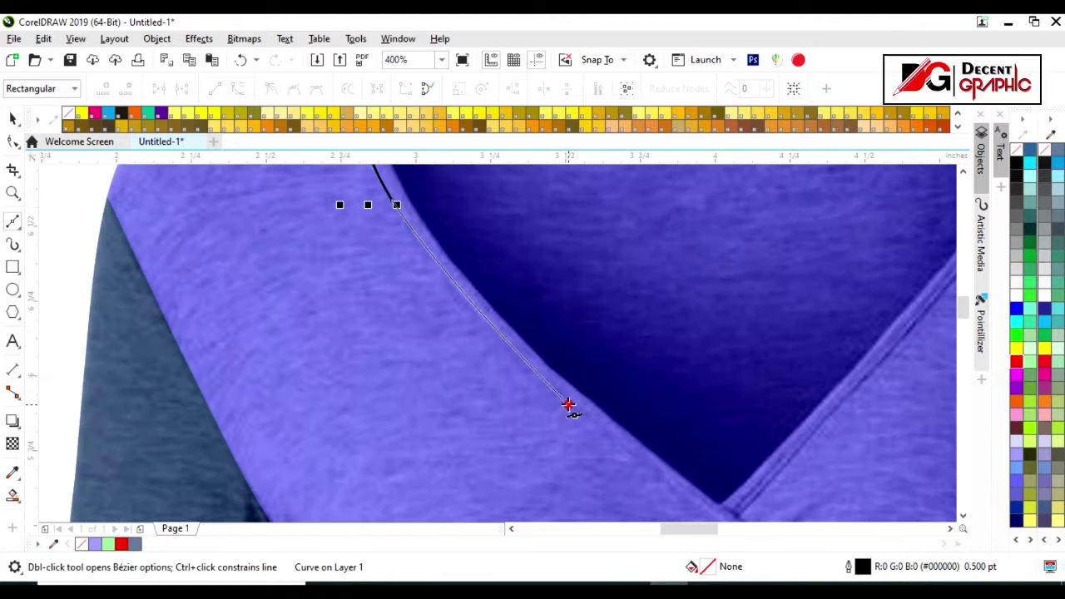
{"action": "left_click_drag", "start_coordinate": [568, 405], "coordinate": [626, 454]}
{"action": "left_click_drag", "start_coordinate": [570, 401], "coordinate": [570, 401]}
Extend the curve across the wrap crossover and along the lower wrap fold to the hem.
{"action": "scroll", "coordinate": [505, 281], "scroll_direction": "down", "scroll_amount": 1}
{"action": "scroll", "coordinate": [624, 385], "scroll_direction": "up", "scroll_amount": 1}
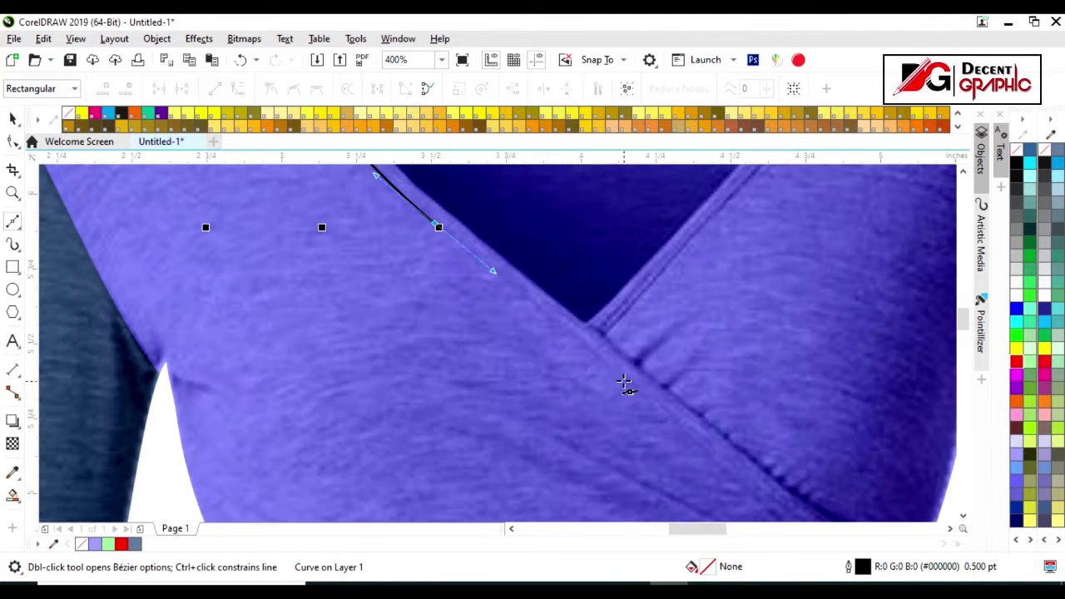
{"action": "scroll", "coordinate": [618, 427], "scroll_direction": "down", "scroll_amount": 1}
{"action": "left_click_drag", "start_coordinate": [674, 426], "coordinate": [707, 439]}
{"action": "scroll", "coordinate": [671, 419], "scroll_direction": "up", "scroll_amount": 1}
{"action": "scroll", "coordinate": [587, 448], "scroll_direction": "down", "scroll_amount": 2}
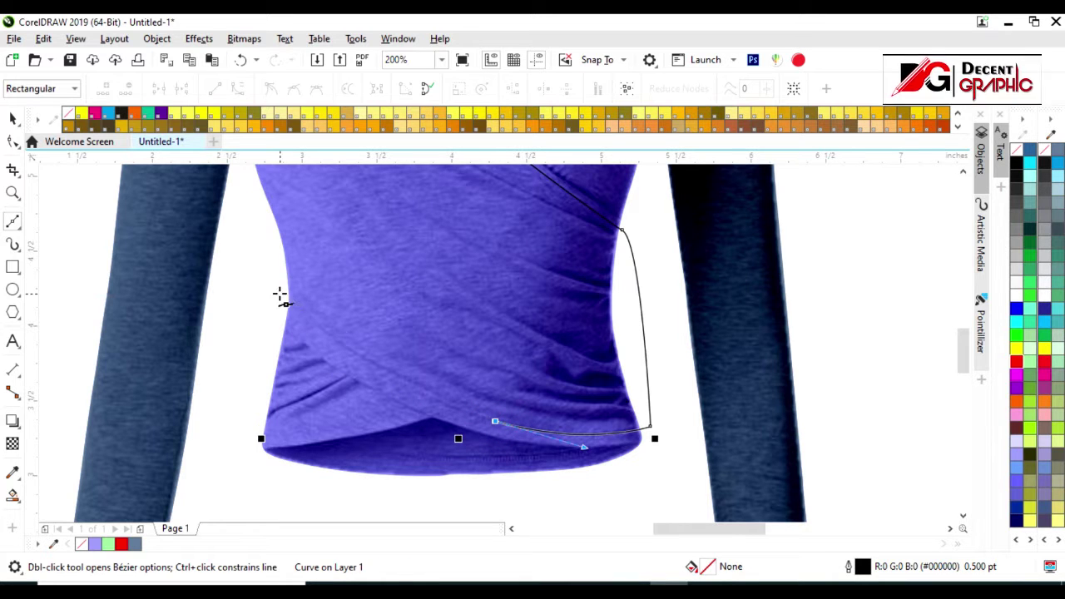
{"action": "left_click_drag", "start_coordinate": [279, 294], "coordinate": [201, 200]}
{"action": "left_click_drag", "start_coordinate": [330, 342], "coordinate": [330, 342]}
{"action": "scroll", "coordinate": [421, 458], "scroll_direction": "up", "scroll_amount": 1}
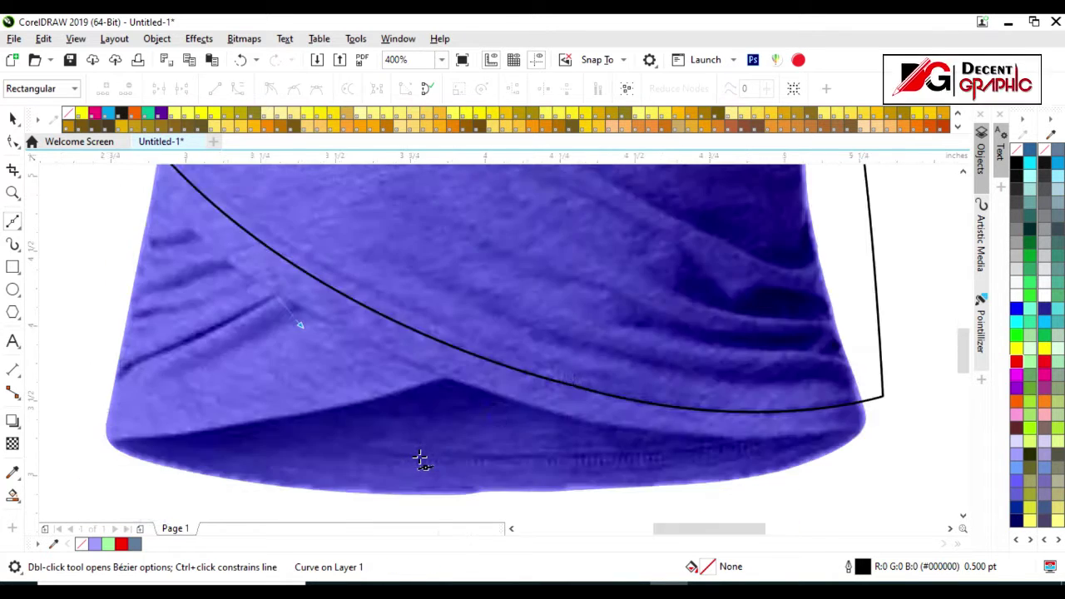
{"action": "scroll", "coordinate": [412, 421], "scroll_direction": "down", "scroll_amount": 3}
{"action": "scroll", "coordinate": [412, 422], "scroll_direction": "up", "scroll_amount": 2}
Smart-fill the enclosed front panel dark grey-blue over the photo and clear the selection.
{"action": "left_click", "coordinate": [12, 495]}
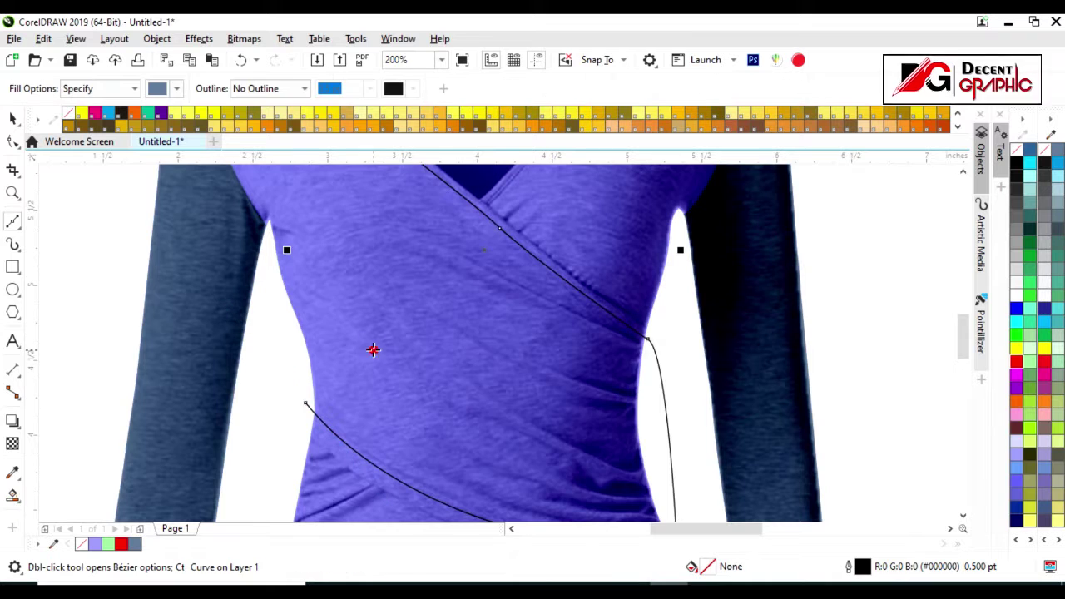
{"action": "left_click", "coordinate": [373, 349]}
{"action": "key", "text": "space"}
{"action": "left_click", "coordinate": [664, 401]}
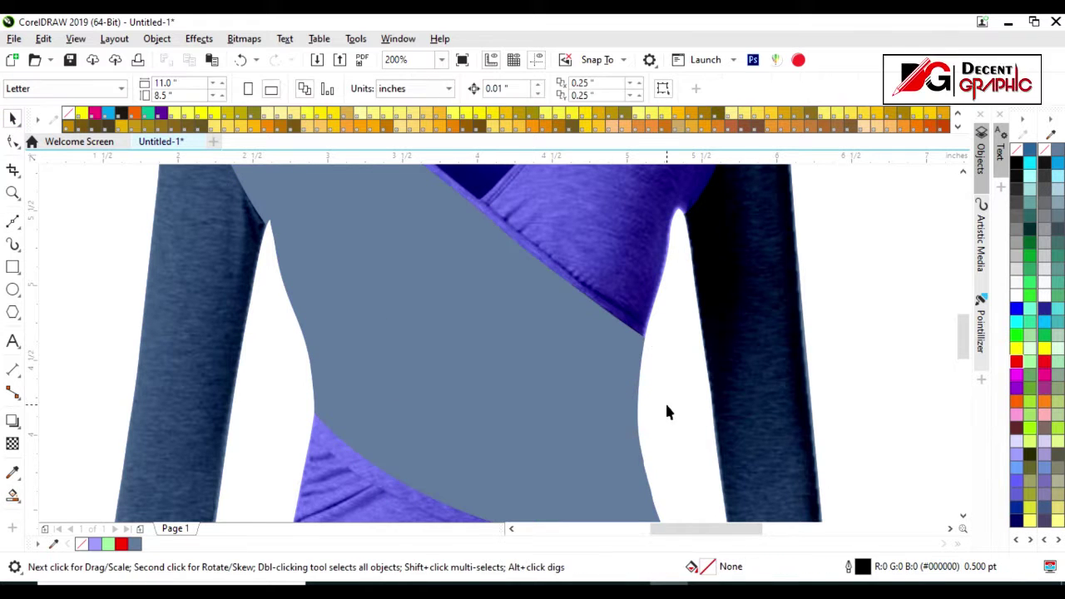
{"action": "key", "text": "F4"}
{"action": "left_click", "coordinate": [435, 259]}
{"action": "left_click", "coordinate": [119, 321]}
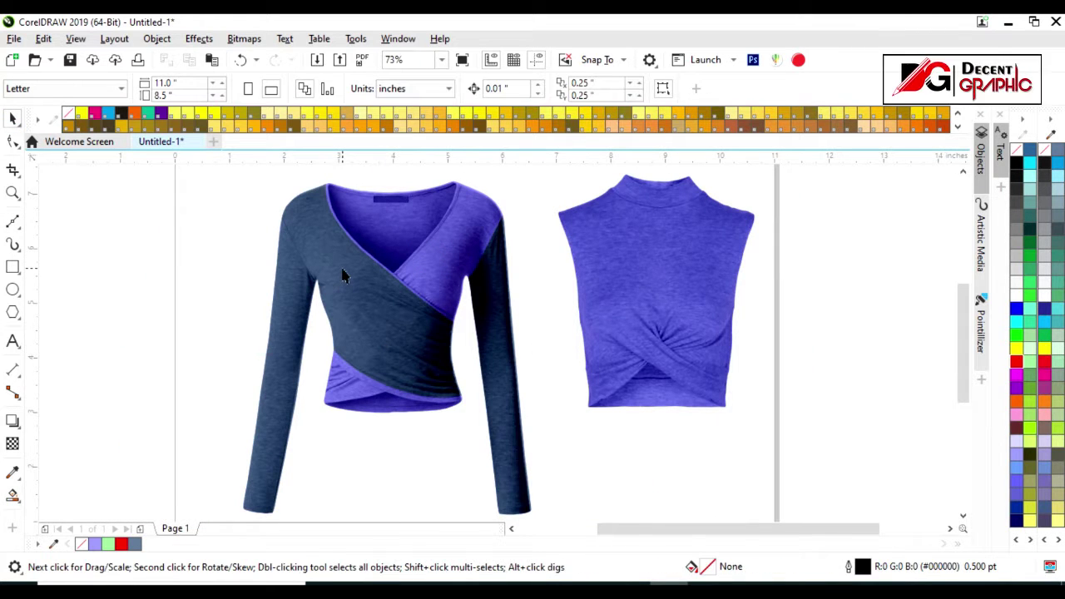
{"action": "key", "text": "F6"}
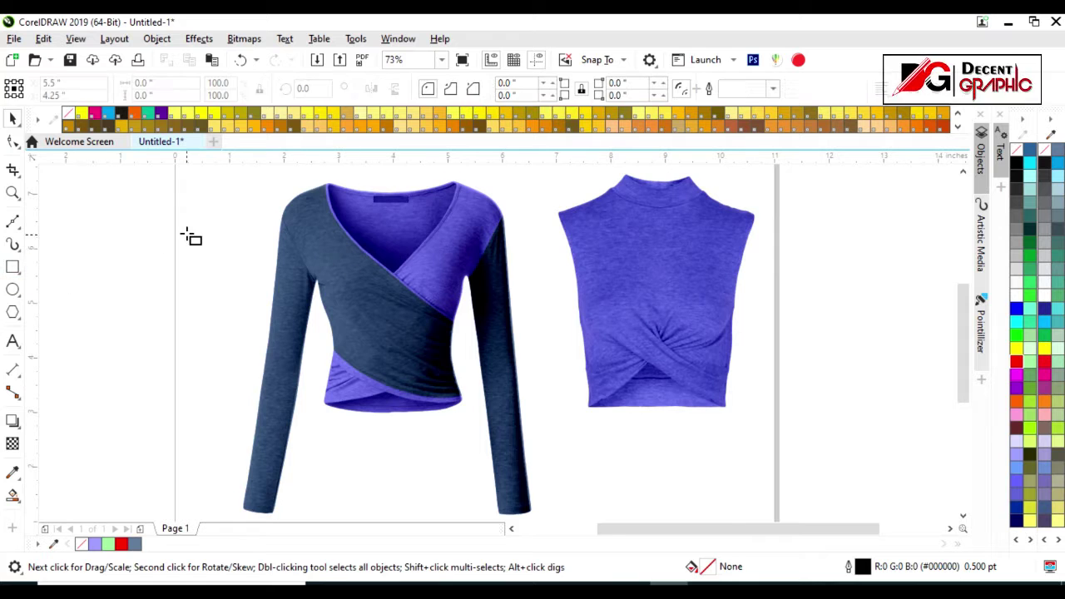
Draw a square with a 4.0 pt outline, enlarge it and rotate it 45° into a diamond.
{"action": "scroll", "coordinate": [190, 235], "scroll_direction": "up", "scroll_amount": 2}
{"action": "left_click_drag", "start_coordinate": [225, 249], "coordinate": [267, 291]}
{"action": "key", "text": "space"}
{"action": "left_click", "coordinate": [774, 89]}
{"action": "left_click", "coordinate": [734, 207]}
{"action": "mouse_move", "coordinate": [267, 249]}
{"action": "left_mouse_down"}
{"action": "mouse_move", "coordinate": [315, 204]}
{"action": "mouse_move", "coordinate": [330, 247]}
{"action": "left_mouse_up"}
{"action": "left_click", "coordinate": [247, 254]}
Trim the diamond's middle with a wide rectangle, then fit the rectangle to the gap and fill it black.
{"action": "scroll", "coordinate": [245, 233], "scroll_direction": "up", "scroll_amount": 2}
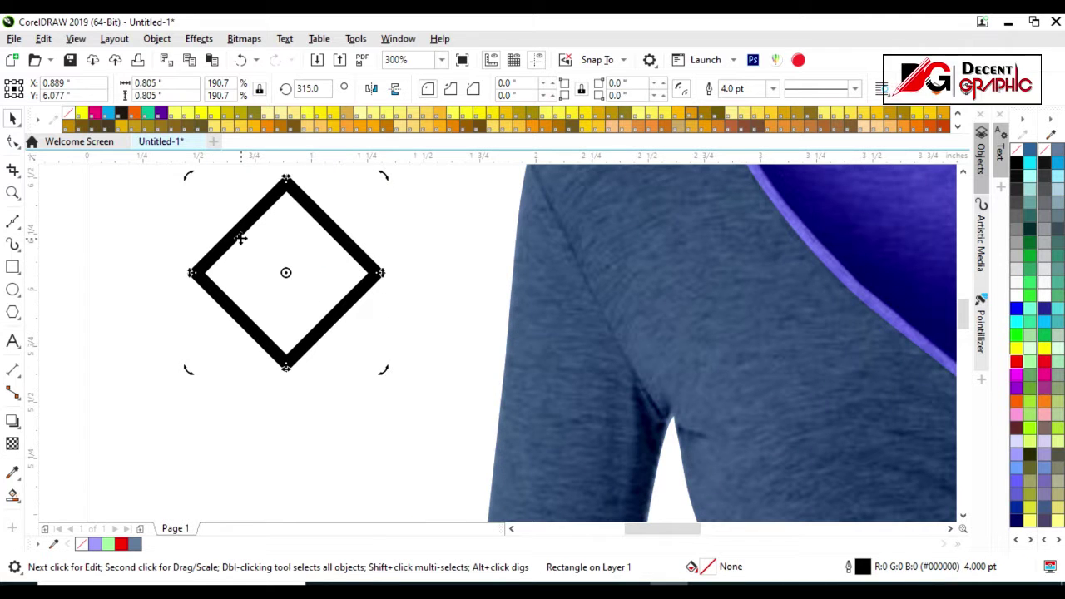
{"action": "key", "text": "F6"}
{"action": "left_click_drag", "start_coordinate": [131, 212], "coordinate": [409, 321]}
{"action": "key", "text": "space"}
{"action": "left_click", "coordinate": [285, 189], "text": "shift"}
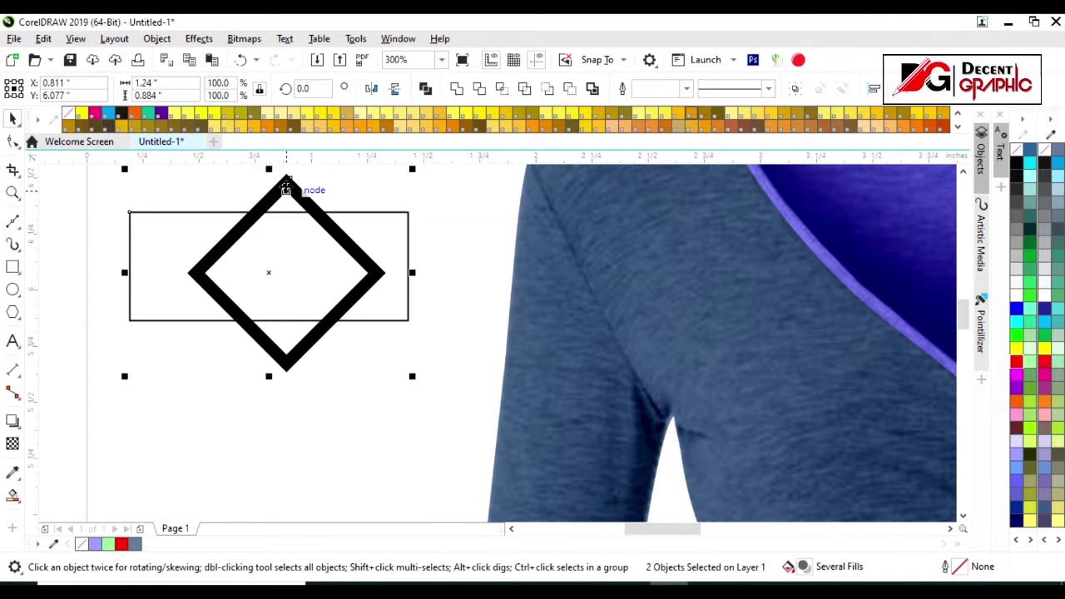
{"action": "left_click", "coordinate": [480, 89]}
{"action": "left_click", "coordinate": [183, 218]}
{"action": "left_click_drag", "start_coordinate": [427, 226], "coordinate": [397, 272]}
{"action": "left_click", "coordinate": [1017, 163]}
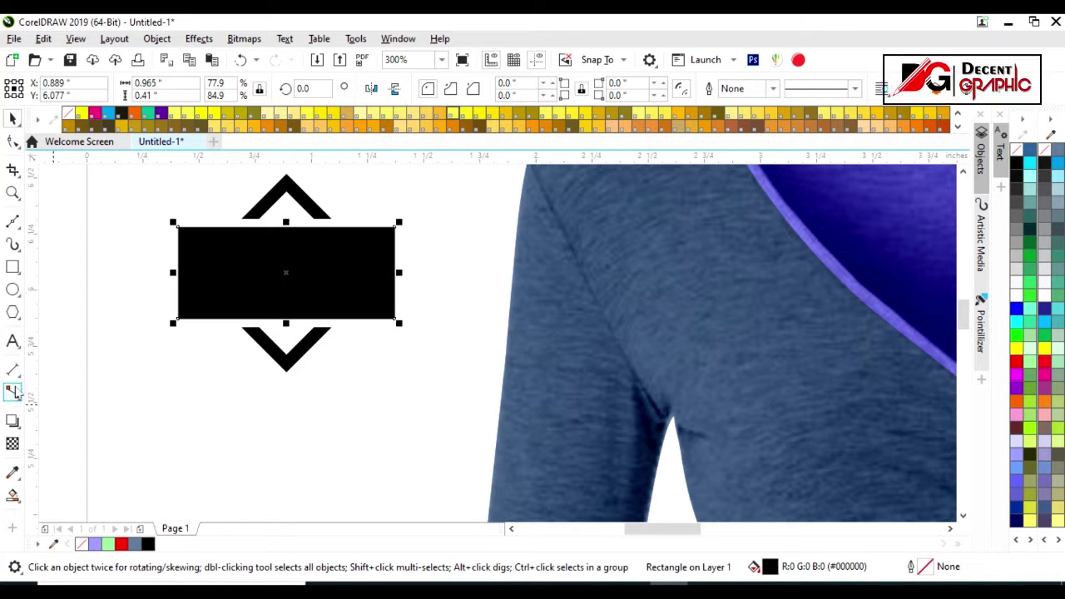
Add bold white 'LOGO' text centred on the black rectangle.
{"action": "left_click", "coordinate": [12, 341]}
{"action": "left_click", "coordinate": [209, 423]}
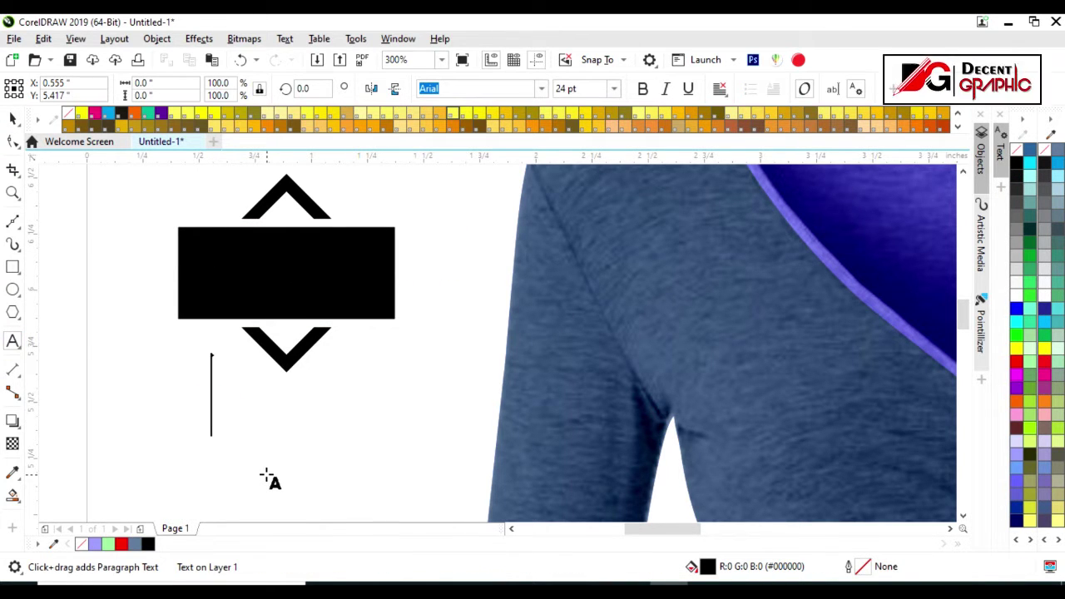
{"action": "type", "text": "LOGO"}
{"action": "left_click", "coordinate": [13, 119]}
{"action": "left_click", "coordinate": [643, 88]}
{"action": "left_click", "coordinate": [1044, 295]}
{"action": "left_click", "coordinate": [376, 290], "text": "shift"}
{"action": "key", "text": "e"}
{"action": "key", "text": "c"}
Lower the rectangle's top edge slightly and scale the LOGO text a bit smaller.
{"action": "left_click", "coordinate": [366, 288]}
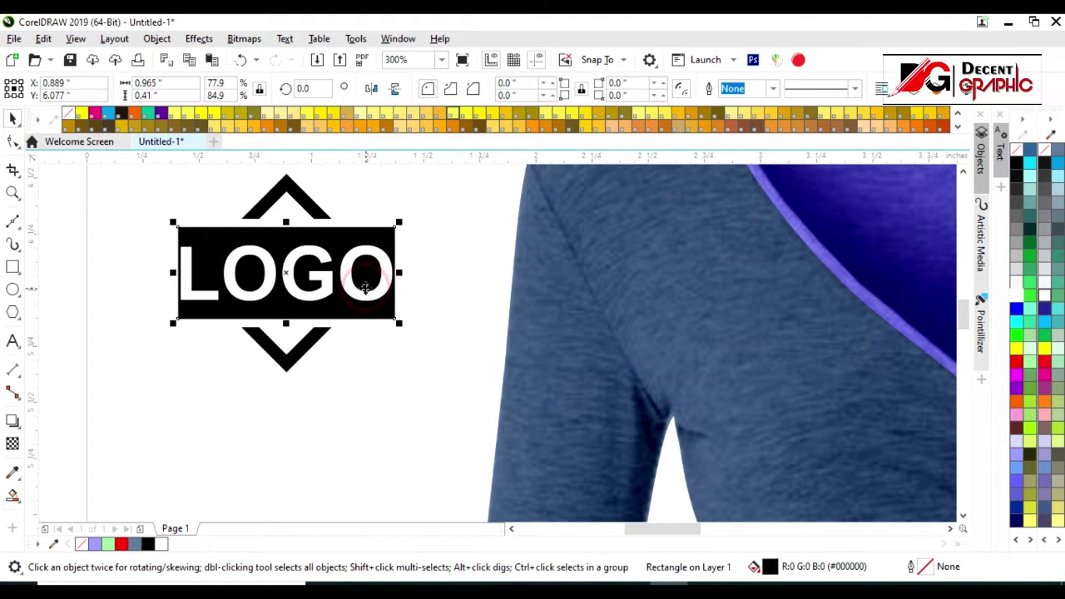
{"action": "scroll", "coordinate": [265, 246], "scroll_direction": "up", "scroll_amount": 2}
{"action": "left_click_drag", "start_coordinate": [307, 208], "coordinate": [307, 218]}
{"action": "left_click", "coordinate": [388, 316]}
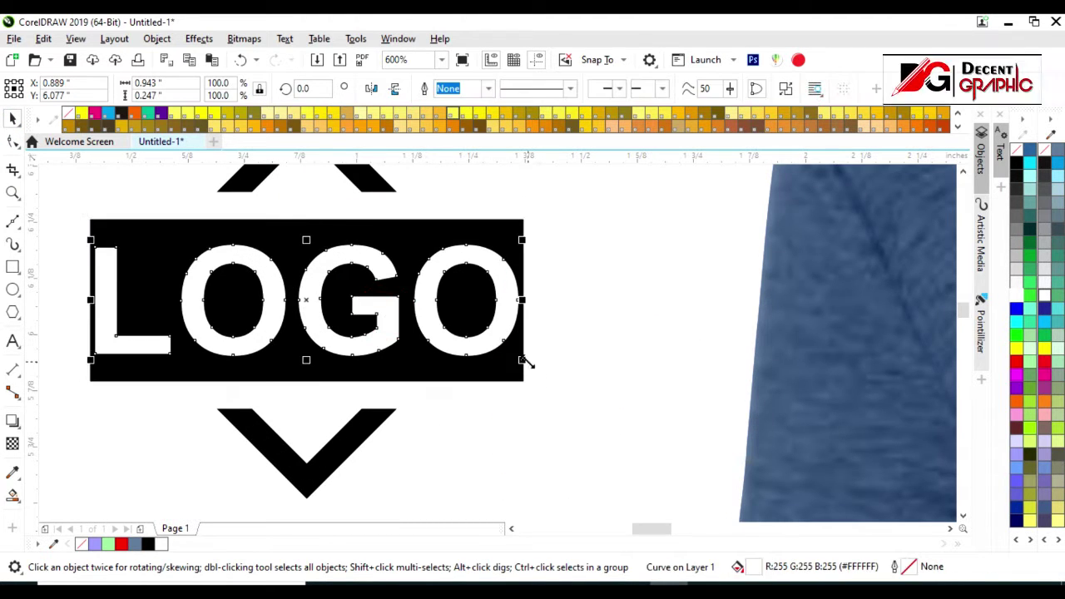
{"action": "left_click_drag", "start_coordinate": [528, 363], "coordinate": [516, 353]}
{"action": "left_click", "coordinate": [488, 275]}
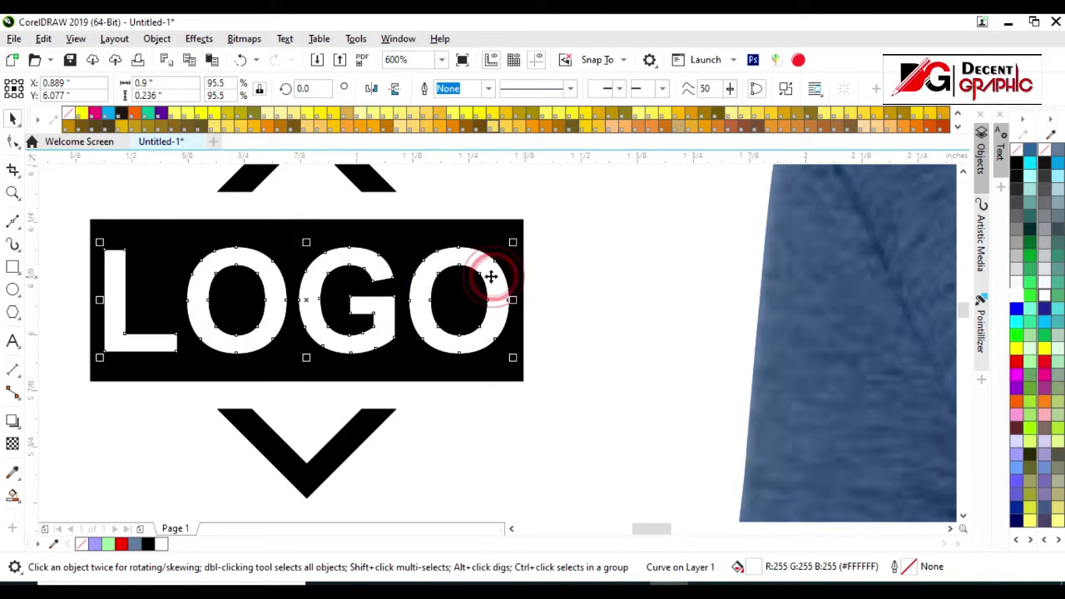
{"action": "scroll", "coordinate": [487, 275], "scroll_direction": "down", "scroll_amount": 4}
{"action": "left_click", "coordinate": [375, 416]}
{"action": "scroll", "coordinate": [247, 269], "scroll_direction": "up", "scroll_amount": 2}
Group the badge, place it on the wrap top's left chest at about 41% size, and make it white.
{"action": "left_click_drag", "start_coordinate": [247, 269], "coordinate": [505, 421]}
{"action": "key", "text": "ctrl+g"}
{"action": "left_click_drag", "start_coordinate": [481, 341], "coordinate": [740, 393]}
{"action": "left_click_drag", "start_coordinate": [761, 448], "coordinate": [701, 381]}
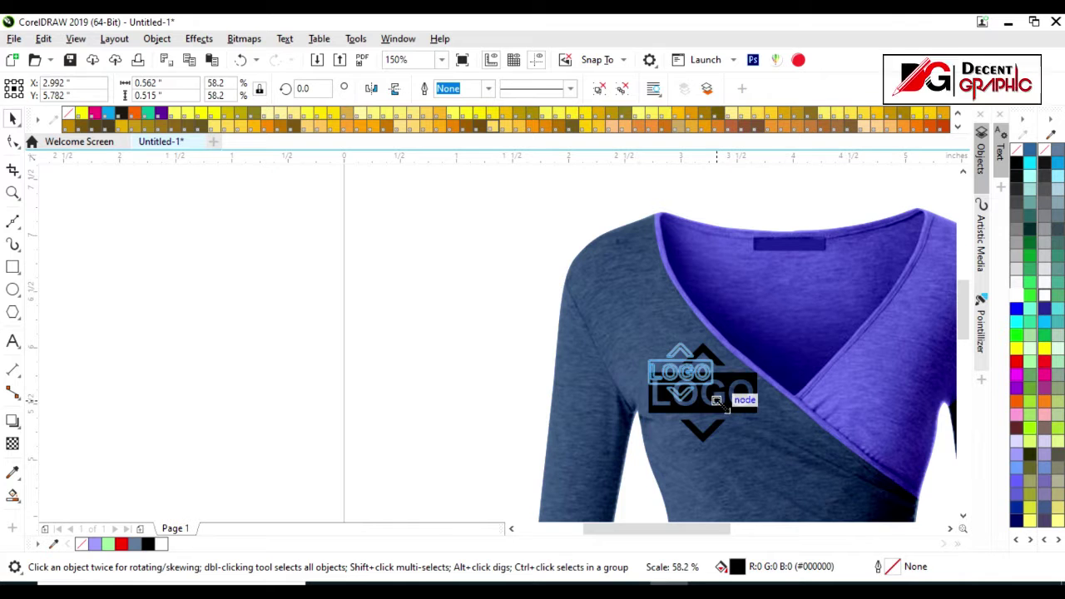
{"action": "left_click", "coordinate": [1017, 298]}
{"action": "left_click", "coordinate": [757, 329]}
{"action": "scroll", "coordinate": [535, 304], "scroll_direction": "down", "scroll_amount": 1}
{"action": "left_click", "coordinate": [281, 324]}
{"action": "scroll", "coordinate": [533, 267], "scroll_direction": "down", "scroll_amount": 1}
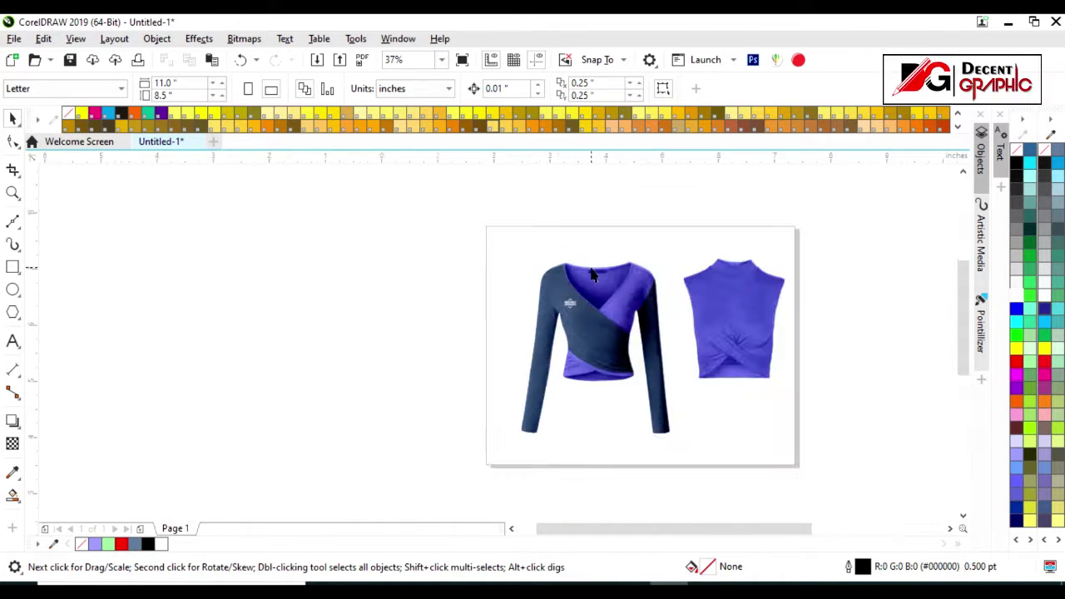
Add the text 'YourName' near the wrap top's neck label.
{"action": "scroll", "coordinate": [398, 333], "scroll_direction": "up", "scroll_amount": 4}
{"action": "left_click", "coordinate": [12, 342]}
{"action": "left_click", "coordinate": [582, 300]}
{"action": "type", "text": "you"}
{"action": "key", "text": "BackSpace"}
{"action": "key", "text": "BackSpace"}
{"action": "key", "text": "BackSpace"}
{"action": "type", "text": "r"}
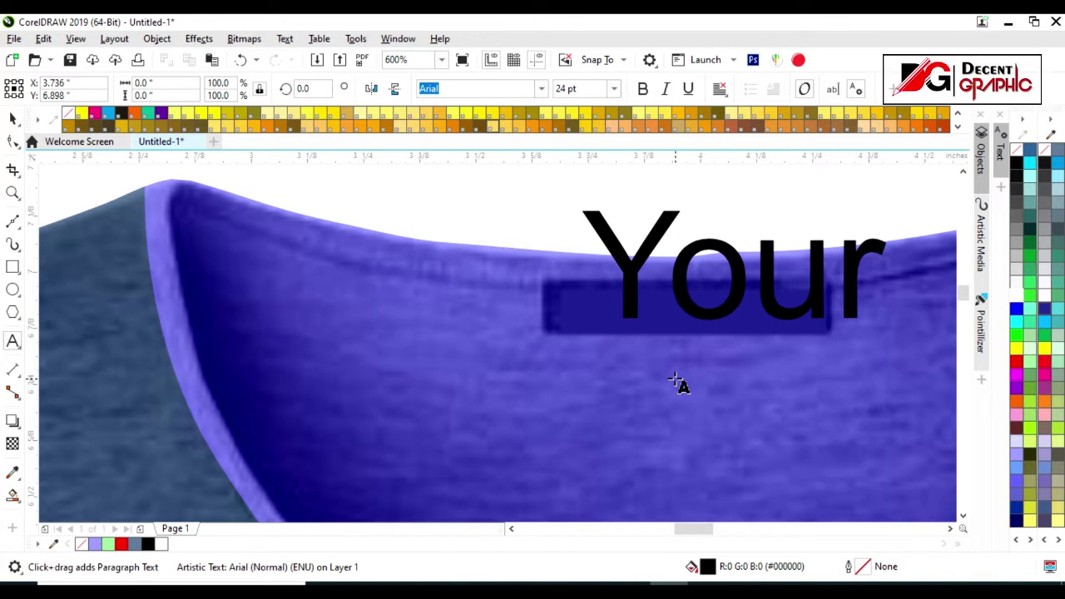
{"action": "type", "text": "Name"}
Scale the name down, convert it to curves with Ctrl+Q, and fit it onto the neck label.
{"action": "left_click_drag", "start_coordinate": [243, 325], "coordinate": [641, 265]}
{"action": "key", "text": "ctrl+q"}
{"action": "mouse_move", "coordinate": [812, 241]}
{"action": "left_mouse_down"}
{"action": "mouse_move", "coordinate": [359, 293]}
{"action": "mouse_move", "coordinate": [326, 309]}
{"action": "left_mouse_up"}
{"action": "left_click_drag", "start_coordinate": [499, 319], "coordinate": [469, 321]}
{"action": "left_click_drag", "start_coordinate": [324, 301], "coordinate": [368, 316]}
{"action": "scroll", "coordinate": [554, 229], "scroll_direction": "down", "scroll_amount": 2}
{"action": "scroll", "coordinate": [554, 229], "scroll_direction": "down", "scroll_amount": 5}
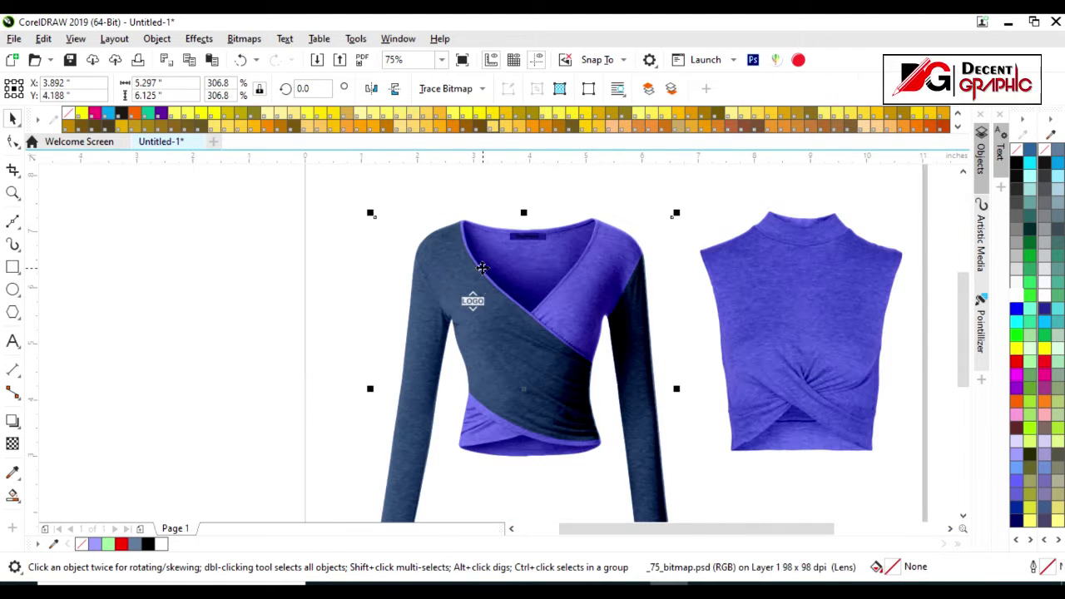
{"action": "left_click", "coordinate": [240, 288]}
{"action": "scroll", "coordinate": [387, 265], "scroll_direction": "down", "scroll_amount": 1}
{"action": "scroll", "coordinate": [587, 276], "scroll_direction": "up", "scroll_amount": 2}
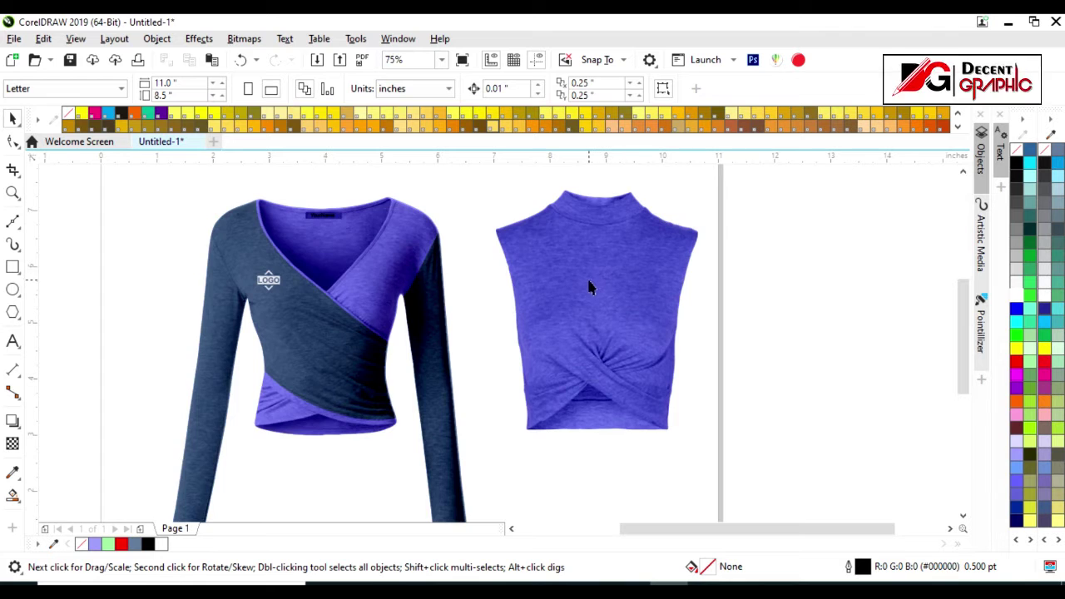
{"action": "scroll", "coordinate": [591, 266], "scroll_direction": "up", "scroll_amount": 3}
{"action": "left_click", "coordinate": [13, 223]}
Draw a curve following the sleeveless top's neck seam from left to right.
{"action": "left_click", "coordinate": [757, 272]}
{"action": "key", "text": "F10"}
{"action": "left_click_drag", "start_coordinate": [219, 219], "coordinate": [895, 359]}
{"action": "left_click_drag", "start_coordinate": [578, 268], "coordinate": [578, 312]}
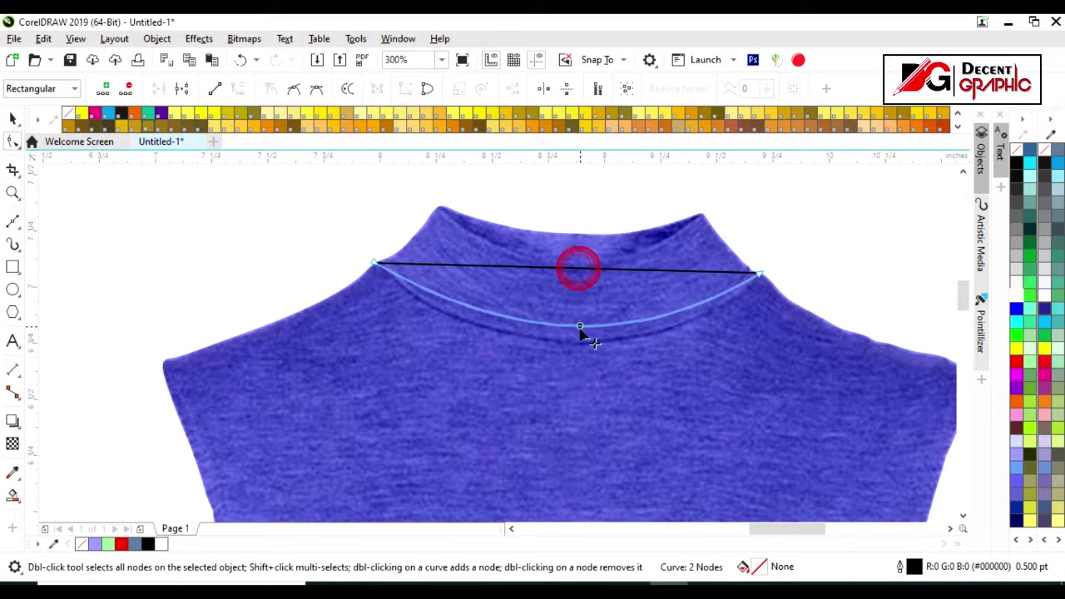
{"action": "left_click_drag", "start_coordinate": [505, 361], "coordinate": [461, 355]}
{"action": "left_click_drag", "start_coordinate": [635, 369], "coordinate": [654, 376]}
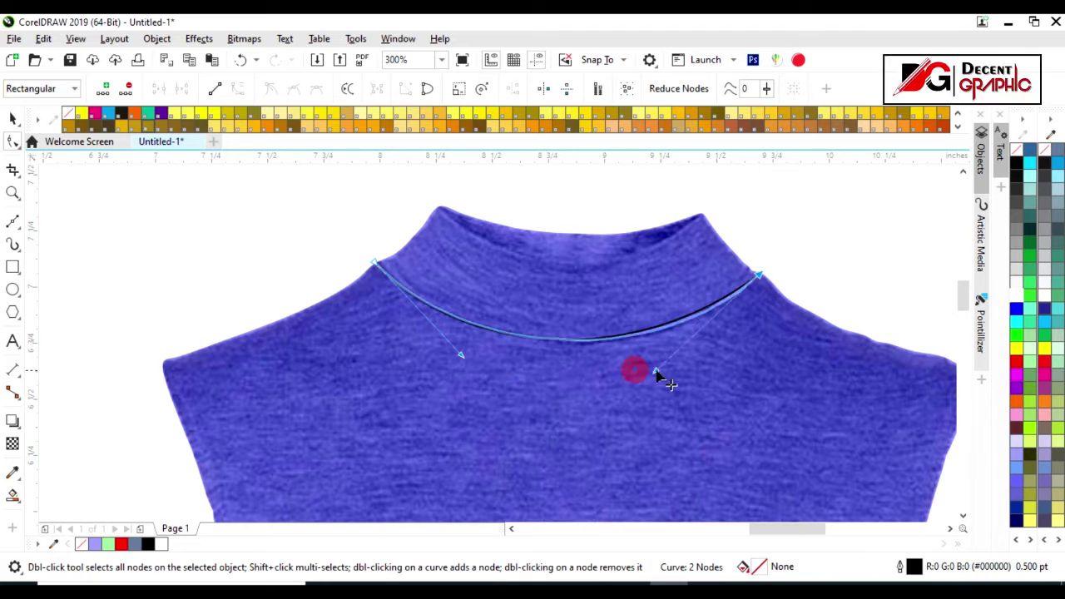
Draw a second curve along the collar's top edge and smart-fill the neck band dark between them.
{"action": "key", "text": "F5"}
{"action": "left_click", "coordinate": [705, 215]}
{"action": "key", "text": "F10"}
{"action": "left_click_drag", "start_coordinate": [576, 215], "coordinate": [602, 291]}
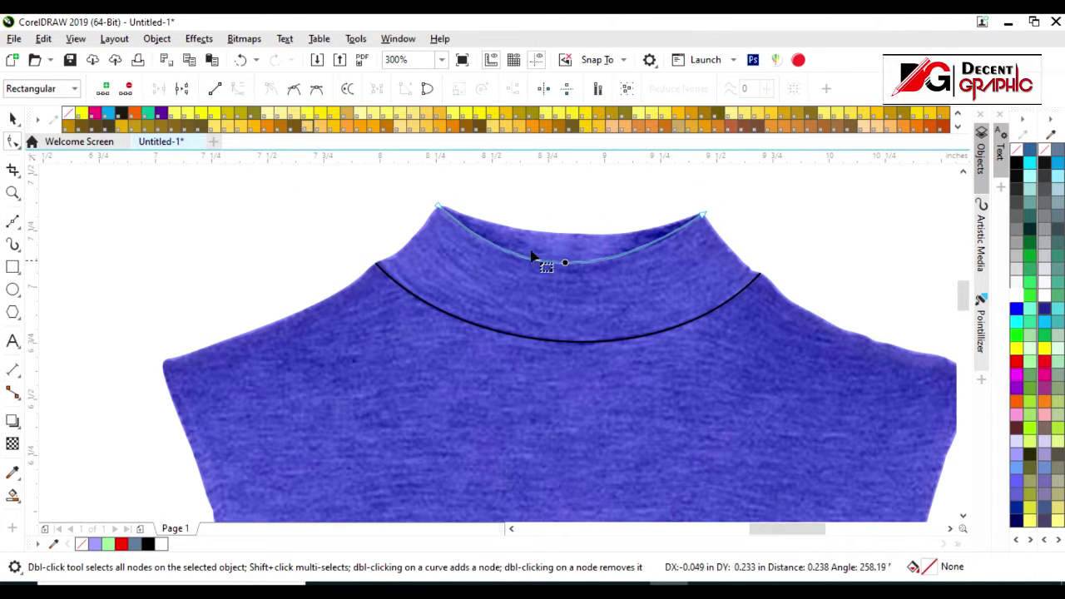
{"action": "left_click_drag", "start_coordinate": [528, 287], "coordinate": [510, 295]}
{"action": "left_click", "coordinate": [13, 496]}
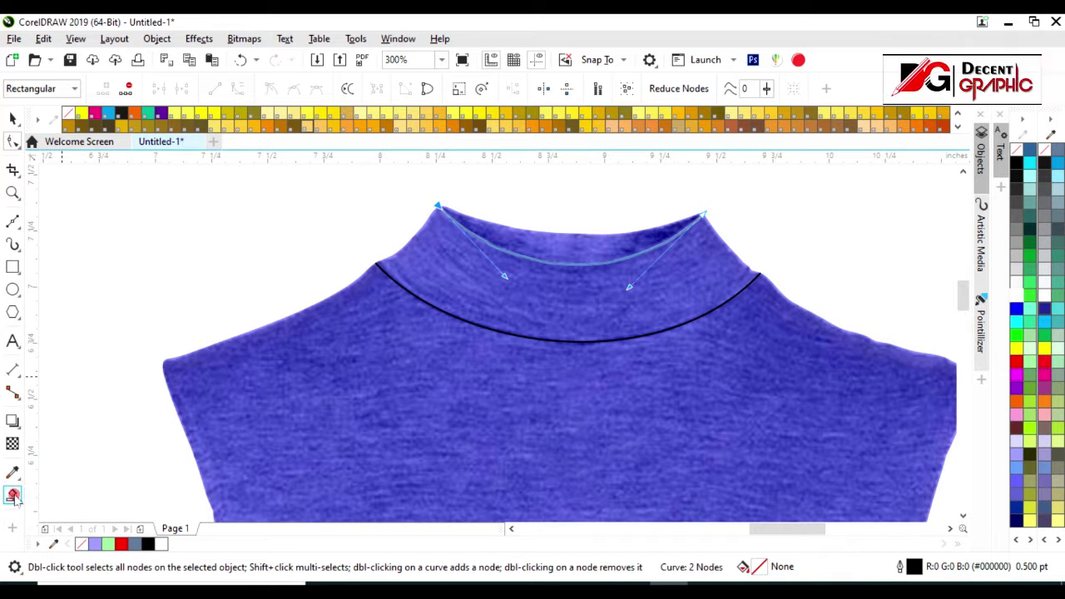
{"action": "left_click", "coordinate": [511, 302]}
{"action": "left_click", "coordinate": [13, 119]}
{"action": "left_click_drag", "start_coordinate": [803, 245], "coordinate": [406, 364]}
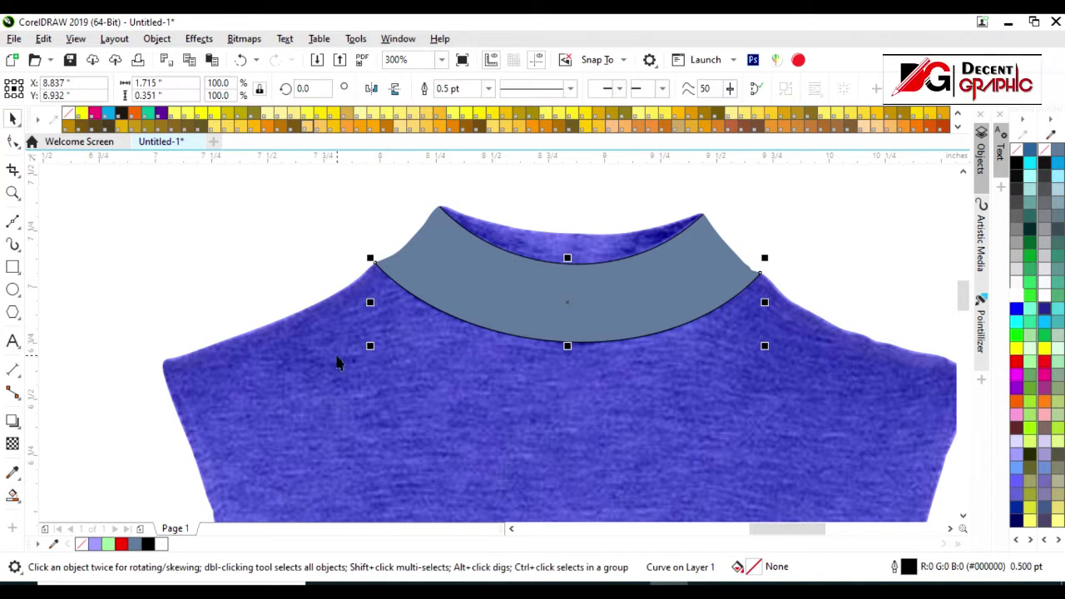
{"action": "left_click", "coordinate": [458, 391]}
Trace a Bézier outline around the lower hem panel beneath the front twist.
{"action": "scroll", "coordinate": [458, 392], "scroll_direction": "down", "scroll_amount": 3}
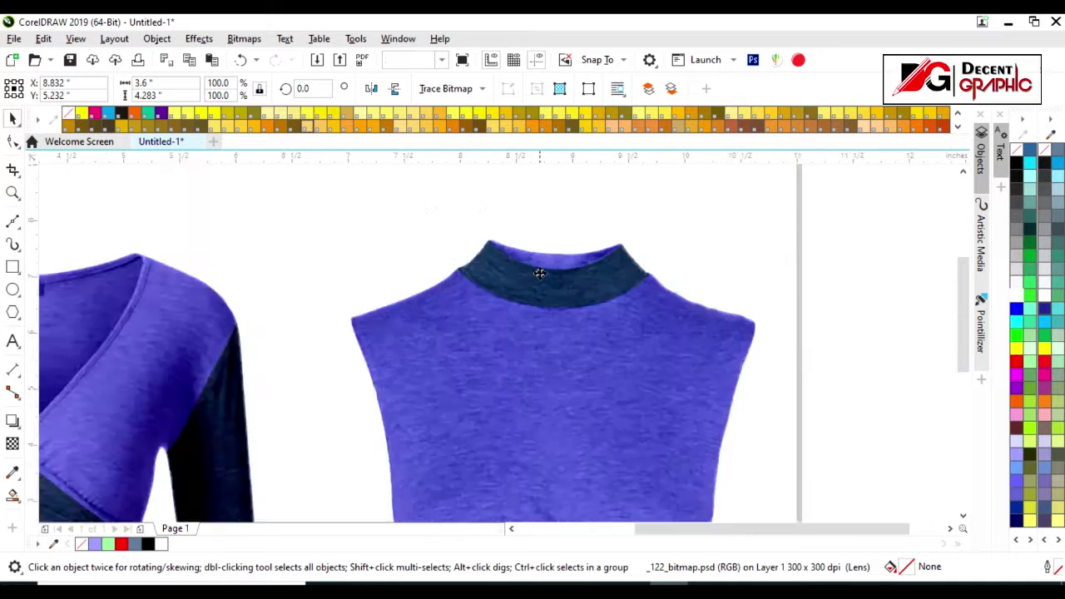
{"action": "scroll", "coordinate": [500, 391], "scroll_direction": "down", "scroll_amount": 2}
{"action": "scroll", "coordinate": [526, 389], "scroll_direction": "up", "scroll_amount": 3}
{"action": "left_click", "coordinate": [12, 223]}
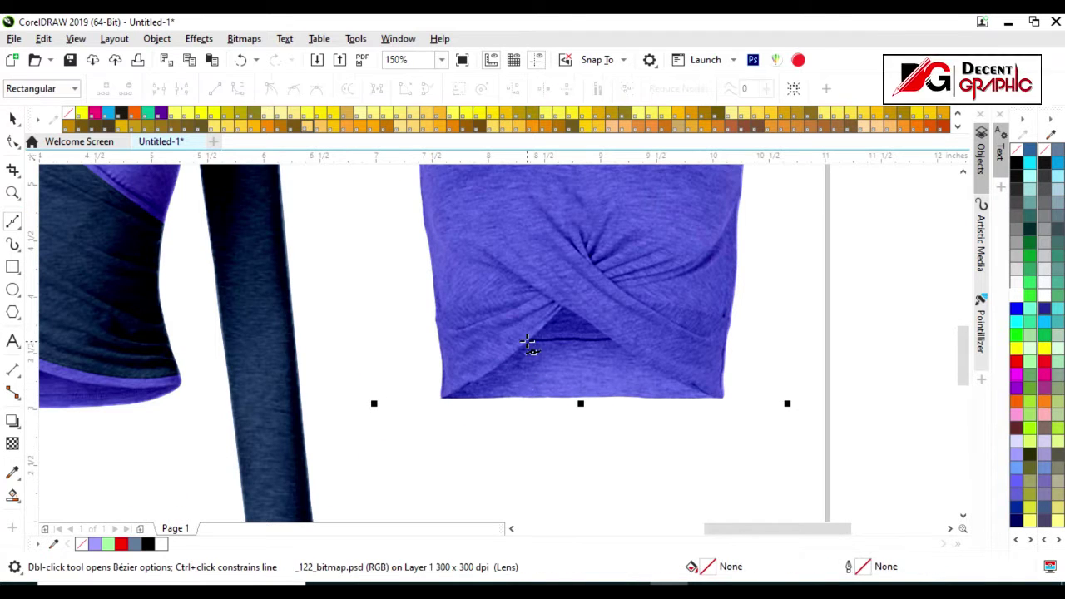
{"action": "left_click", "coordinate": [525, 341]}
{"action": "scroll", "coordinate": [582, 342], "scroll_direction": "up", "scroll_amount": 3}
{"action": "left_click", "coordinate": [652, 329]}
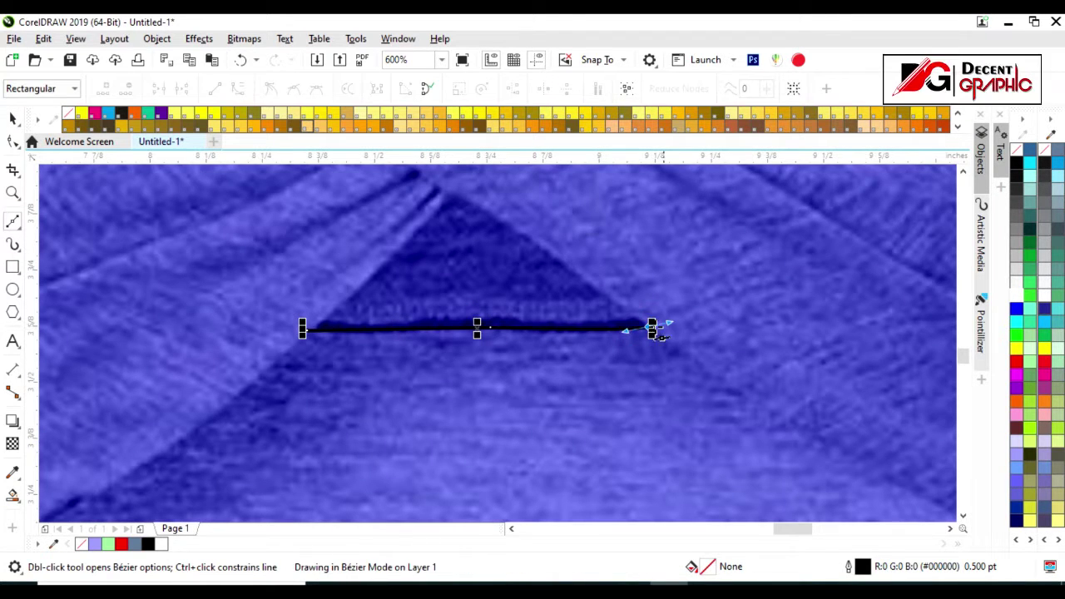
{"action": "scroll", "coordinate": [658, 374], "scroll_direction": "down", "scroll_amount": 2}
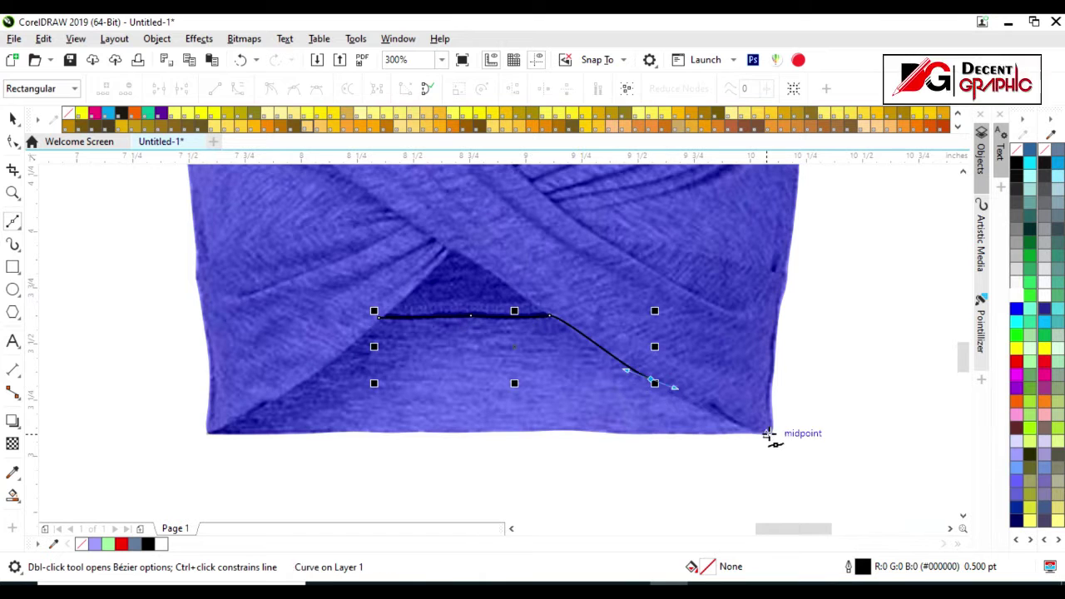
{"action": "left_click", "coordinate": [801, 472]}
{"action": "left_click", "coordinate": [376, 315]}
{"action": "left_click_drag", "start_coordinate": [268, 399], "coordinate": [190, 447]}
Smart-fill the lower hem panel dark slate blue and delete the guide outline.
{"action": "left_click", "coordinate": [13, 495]}
{"action": "left_click", "coordinate": [452, 409]}
{"action": "left_click", "coordinate": [12, 119]}
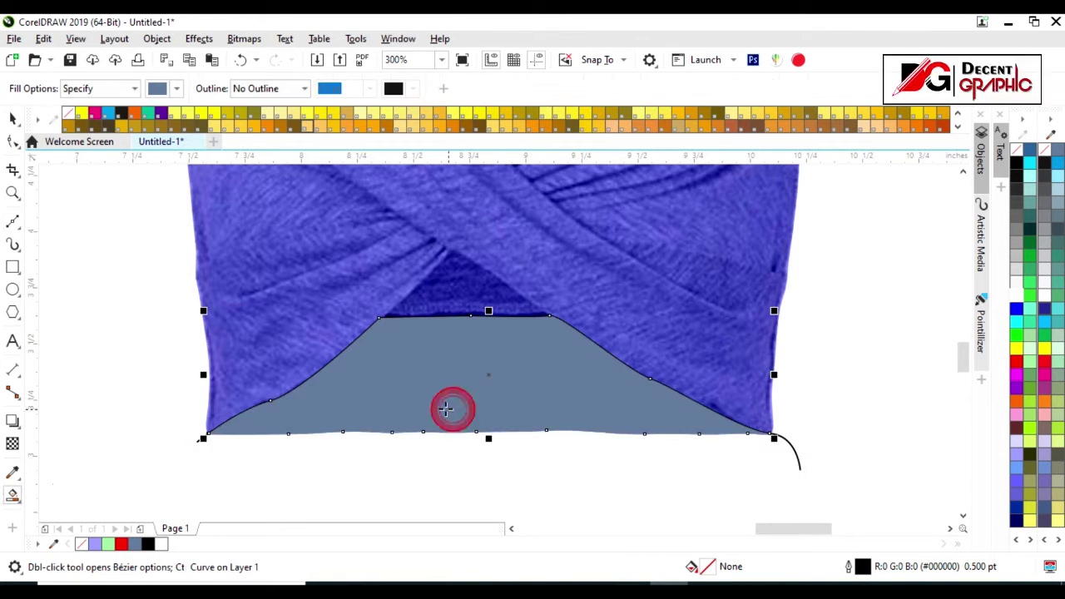
{"action": "left_click", "coordinate": [799, 463]}
{"action": "key", "text": "Delete"}
{"action": "left_click", "coordinate": [747, 325]}
{"action": "scroll", "coordinate": [741, 366], "scroll_direction": "down", "scroll_amount": 3}
{"action": "scroll", "coordinate": [744, 345], "scroll_direction": "down", "scroll_amount": 1}
{"action": "scroll", "coordinate": [892, 337], "scroll_direction": "up", "scroll_amount": 1}
{"action": "left_click", "coordinate": [892, 337]}
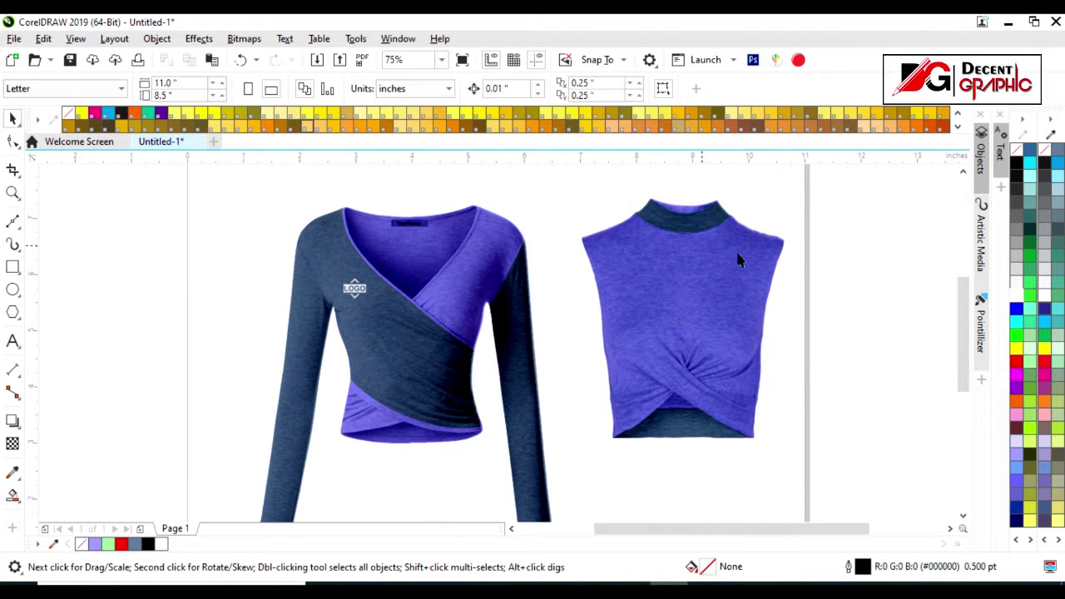
Copy the LOGO badge from the wrap top onto the sleeveless top's chest.
{"action": "scroll", "coordinate": [597, 268], "scroll_direction": "up", "scroll_amount": 1}
{"action": "scroll", "coordinate": [594, 275], "scroll_direction": "up", "scroll_amount": 1}
{"action": "scroll", "coordinate": [595, 275], "scroll_direction": "down", "scroll_amount": 2}
{"action": "left_click", "coordinate": [355, 293]}
{"action": "mouse_move", "coordinate": [353, 296]}
{"action": "left_mouse_down"}
{"action": "mouse_move", "coordinate": [737, 287]}
{"action": "mouse_move", "coordinate": [747, 275]}
{"action": "left_mouse_up"}
{"action": "left_click", "coordinate": [733, 315]}
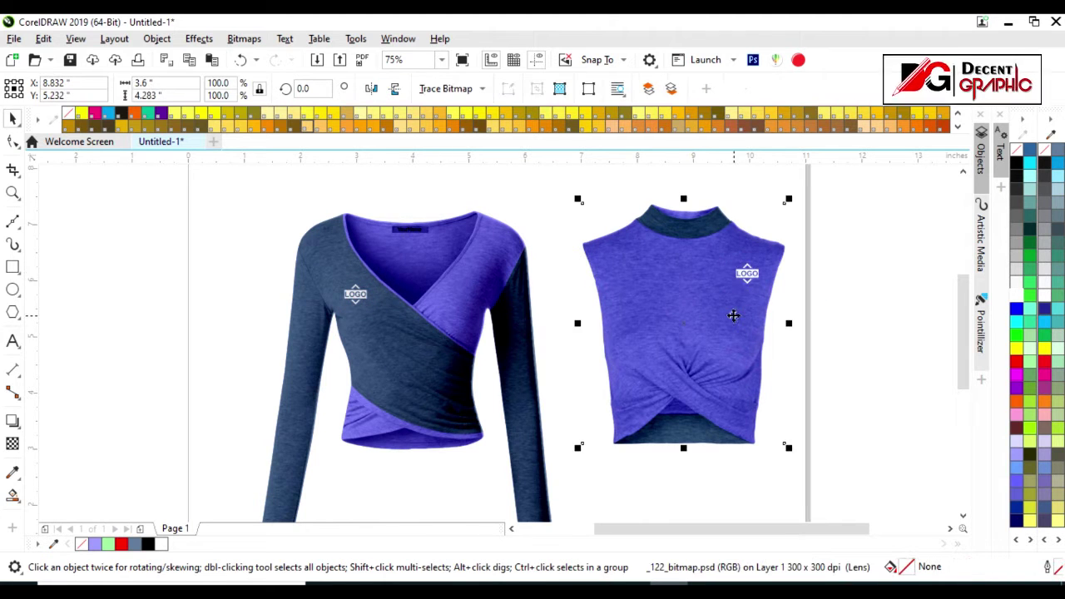
Duplicate both finished mockups to the left of the page.
{"action": "left_click", "coordinate": [839, 301]}
{"action": "scroll", "coordinate": [787, 299], "scroll_direction": "down", "scroll_amount": 2}
{"action": "mouse_move", "coordinate": [837, 219]}
{"action": "left_mouse_down"}
{"action": "mouse_move", "coordinate": [642, 333]}
{"action": "mouse_move", "coordinate": [342, 362]}
{"action": "left_mouse_up"}
{"action": "left_click", "coordinate": [261, 373]}
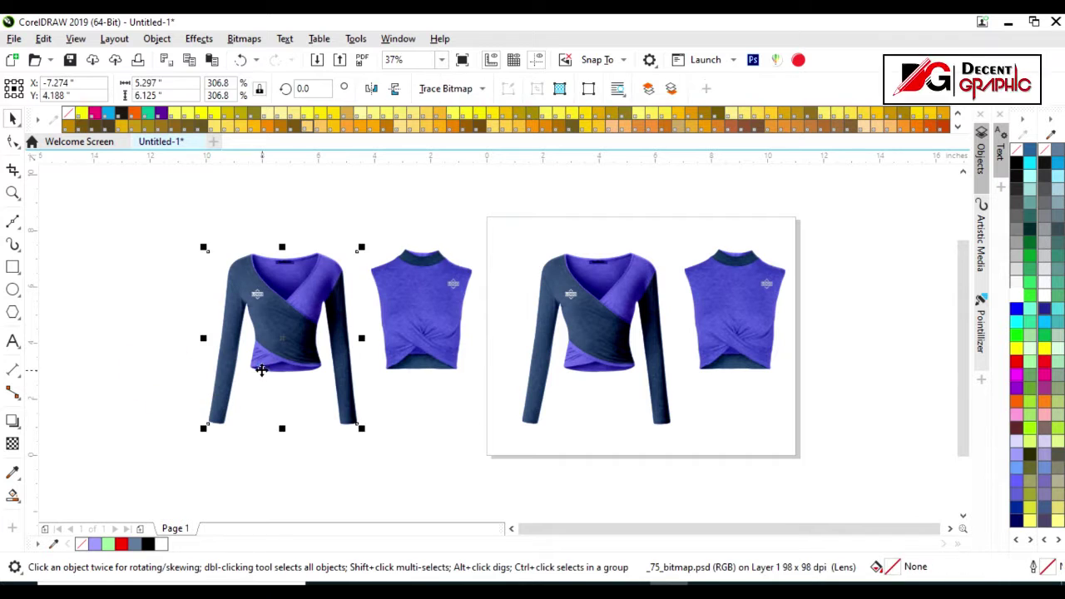
Fill the copied wrap top's front panel red and middle panel grey, with its photo shading in front.
{"action": "key", "text": "Delete"}
{"action": "left_click", "coordinate": [221, 358]}
{"action": "left_click", "coordinate": [1017, 361]}
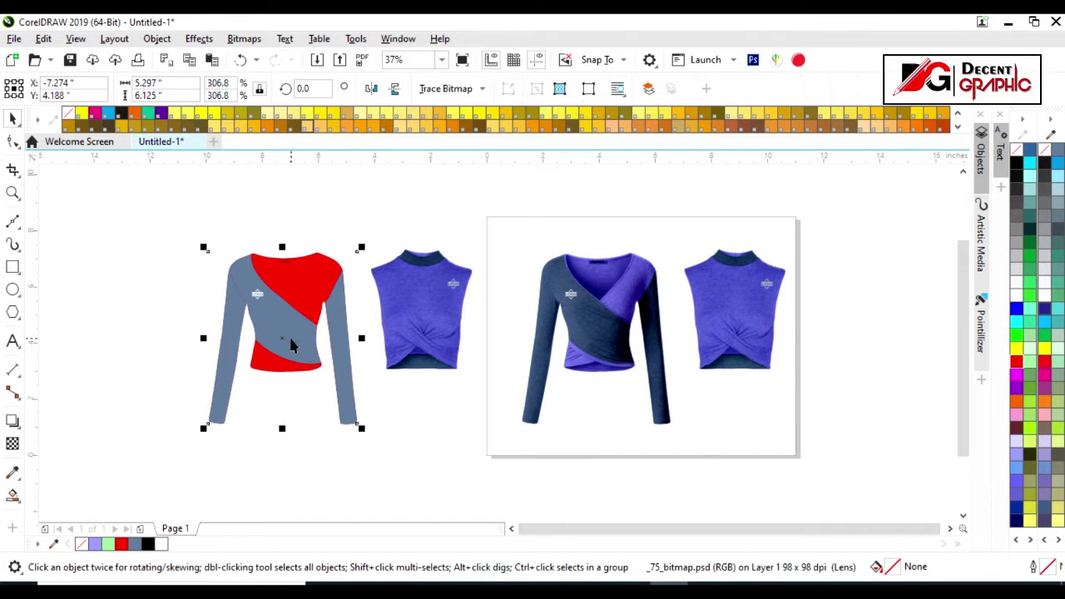
{"action": "left_click", "coordinate": [292, 343]}
{"action": "left_click", "coordinate": [1019, 225]}
{"action": "left_click", "coordinate": [348, 374]}
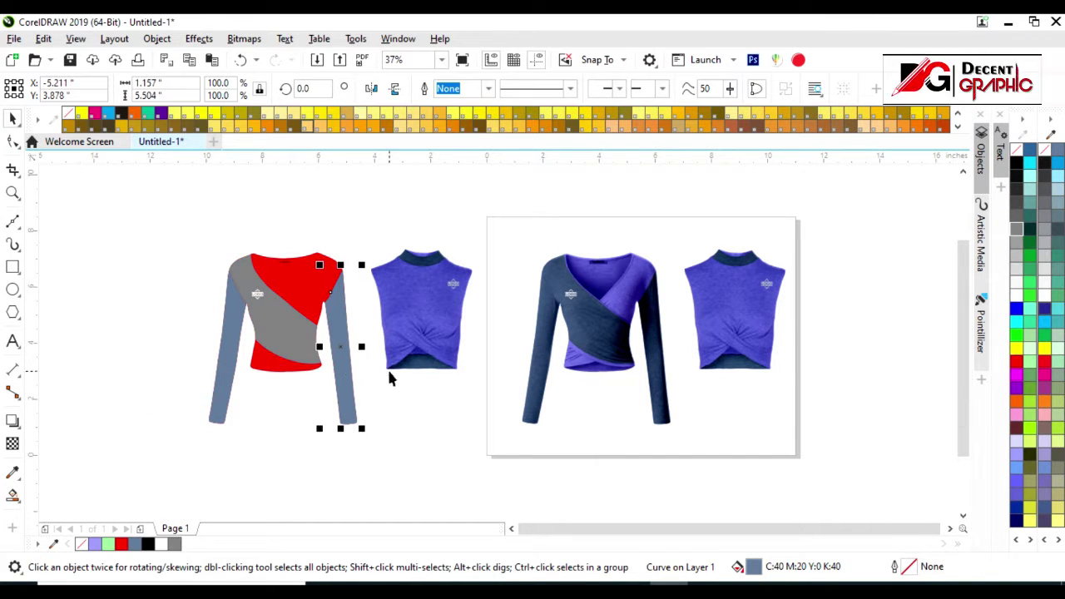
{"action": "left_click", "coordinate": [318, 375], "text": "alt"}
{"action": "key", "text": "shift+Page_Up"}
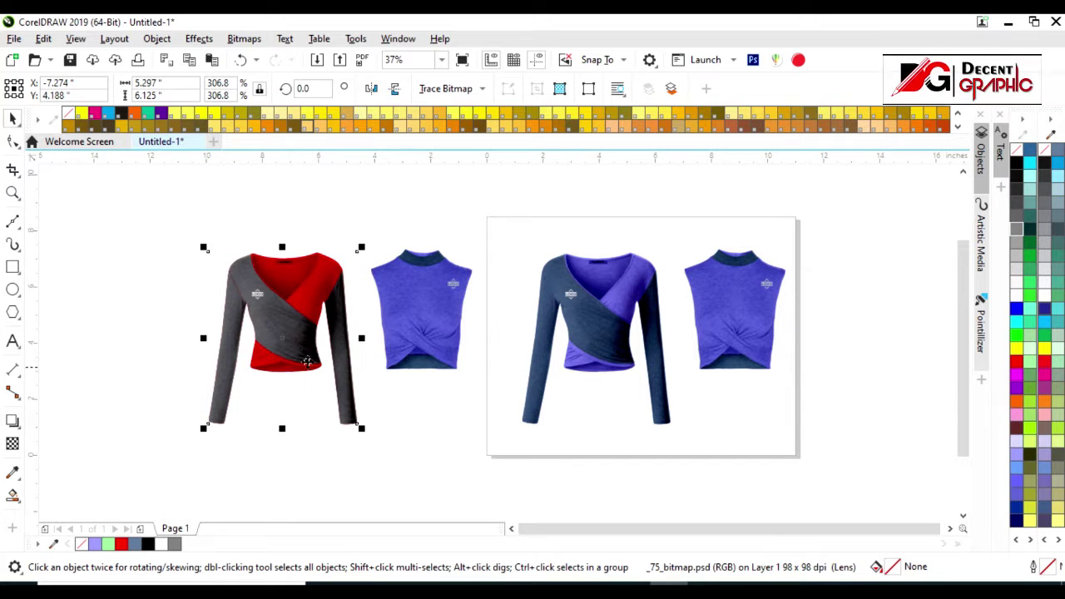
{"action": "left_click", "coordinate": [413, 388]}
Fill the sleeveless top's body red and its collar and hem grey, with its photo shading in front.
{"action": "left_click", "coordinate": [412, 329]}
{"action": "key", "text": "shift+F2"}
{"action": "left_click", "coordinate": [607, 357], "text": "alt"}
{"action": "key", "text": "shift+Page_Down"}
{"action": "left_click", "coordinate": [544, 362]}
{"action": "left_click", "coordinate": [1016, 360]}
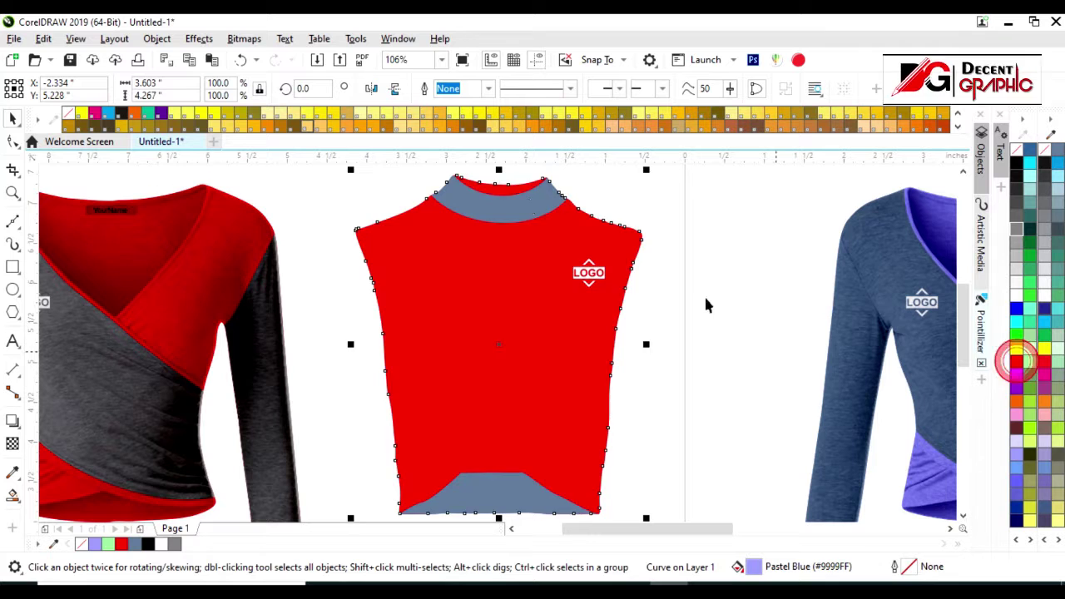
{"action": "left_click", "coordinate": [529, 201]}
{"action": "left_click", "coordinate": [493, 501]}
{"action": "left_click", "coordinate": [622, 380]}
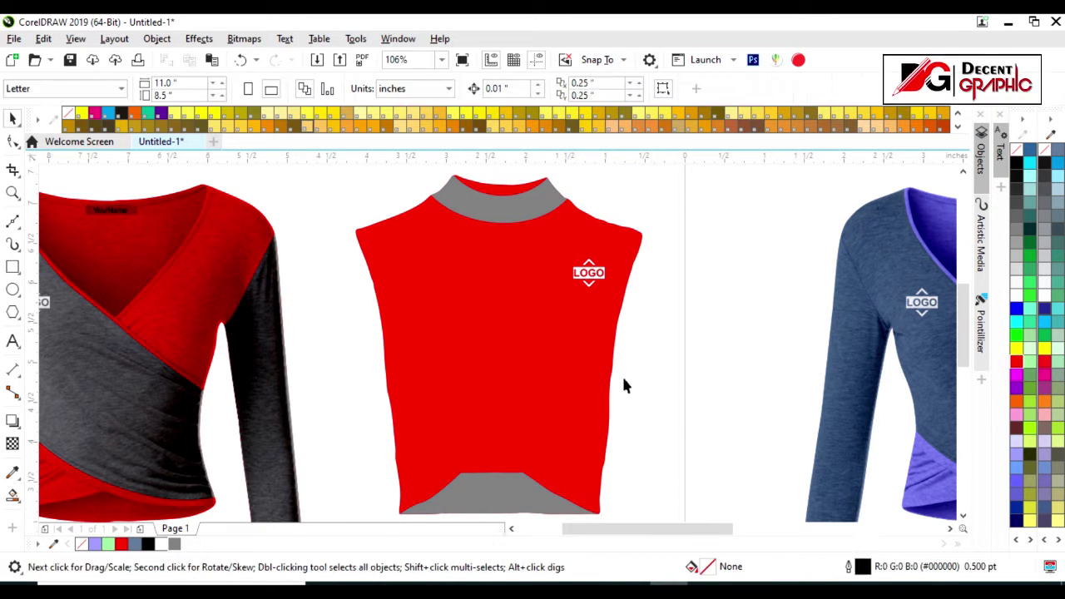
{"action": "key", "text": "shift+Page_Up"}
{"action": "scroll", "coordinate": [651, 342], "scroll_direction": "down", "scroll_amount": 2}
Duplicate the red wrap top and sleeveless top to the left.
{"action": "left_click", "coordinate": [259, 291]}
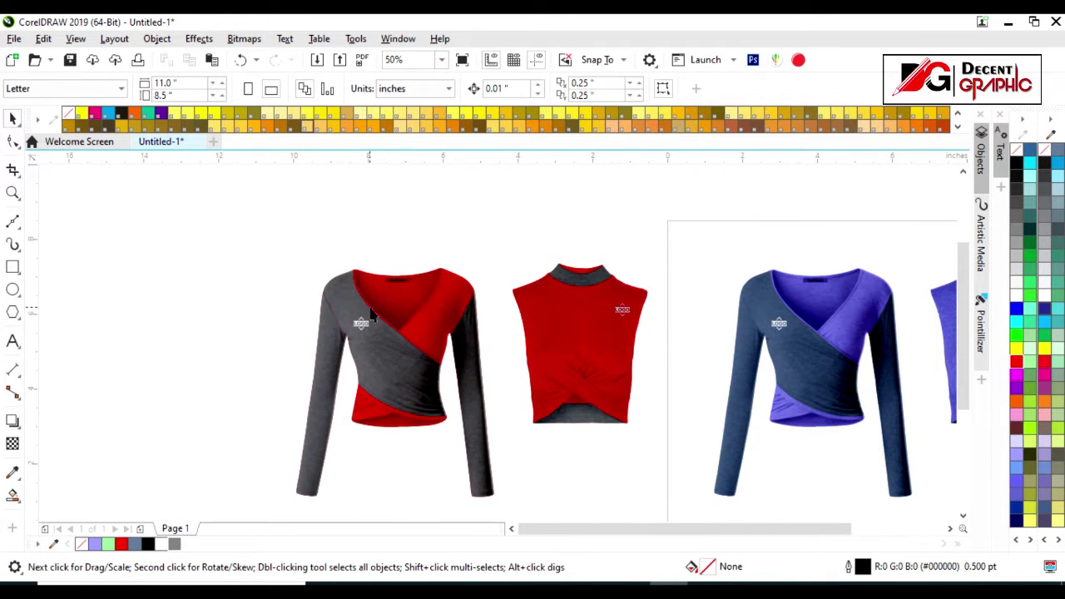
{"action": "scroll", "coordinate": [373, 428], "scroll_direction": "up", "scroll_amount": 2}
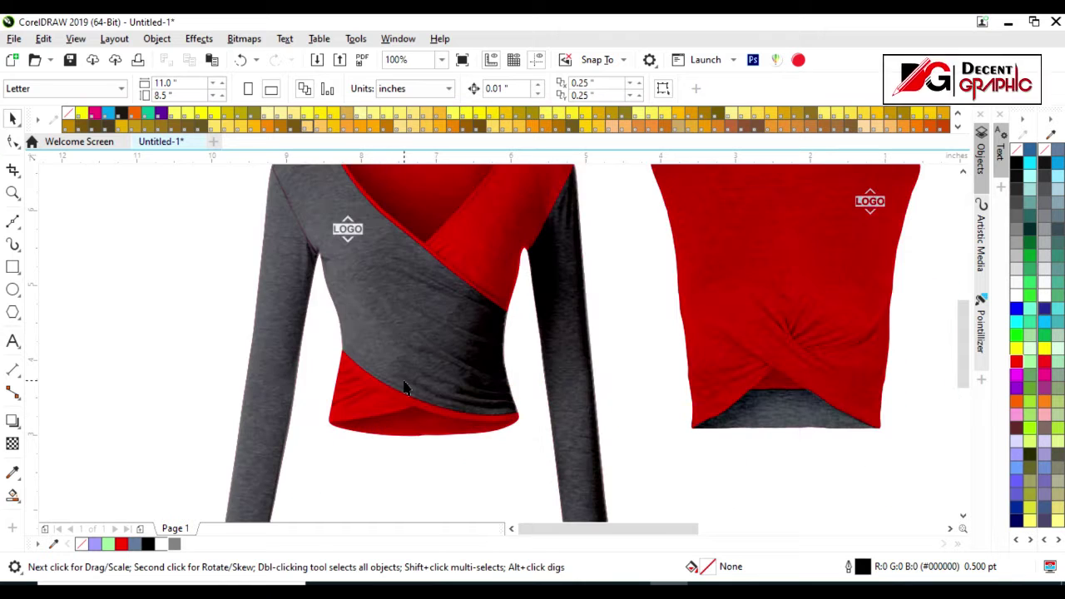
{"action": "scroll", "coordinate": [406, 387], "scroll_direction": "down", "scroll_amount": 2}
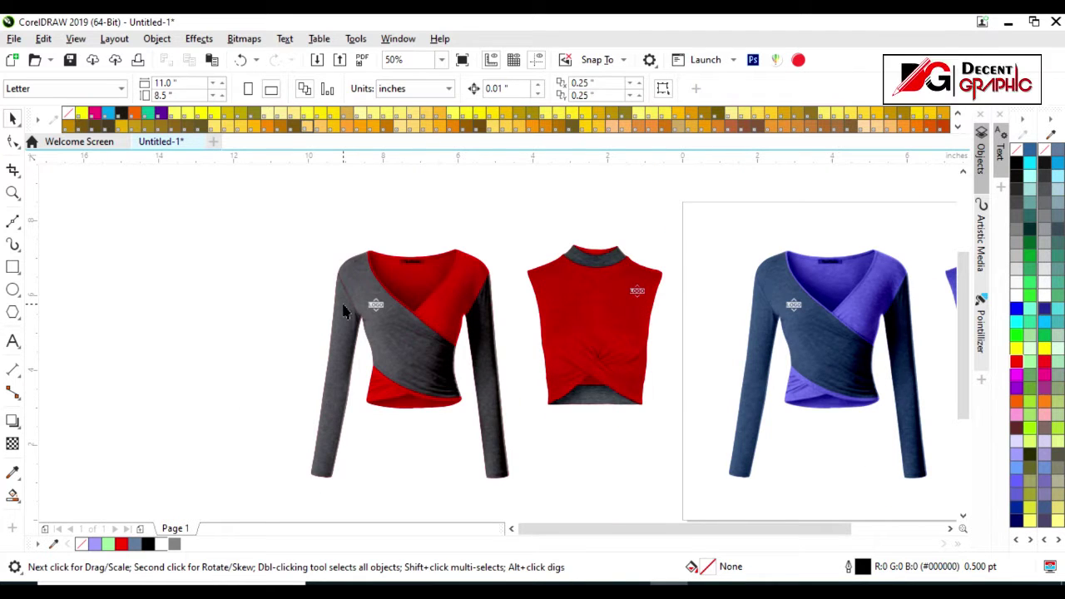
{"action": "scroll", "coordinate": [395, 385], "scroll_direction": "up", "scroll_amount": 3}
{"action": "scroll", "coordinate": [408, 379], "scroll_direction": "down", "scroll_amount": 3}
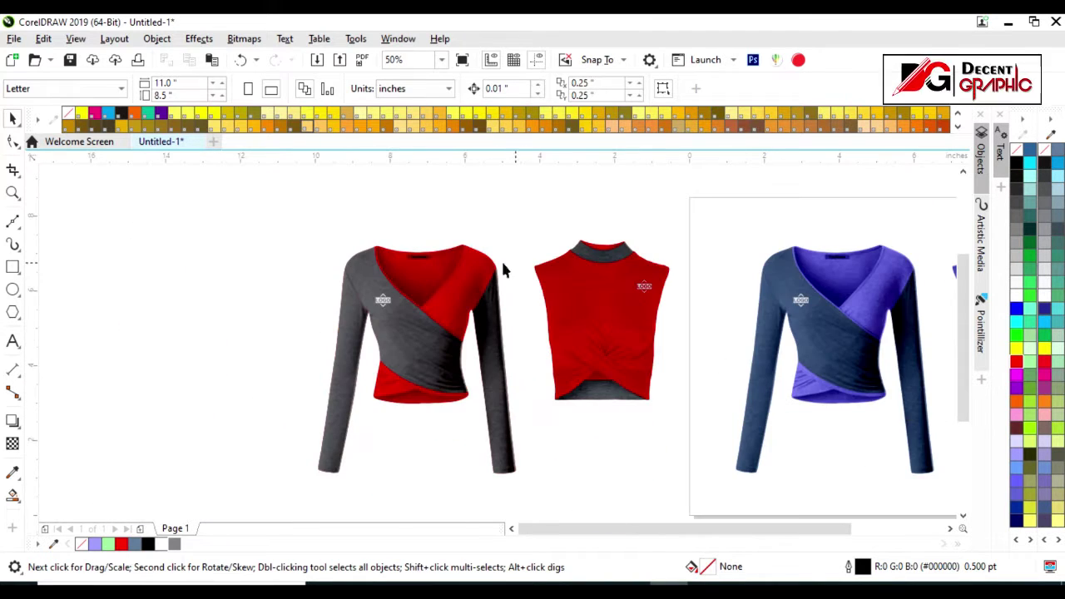
{"action": "scroll", "coordinate": [474, 263], "scroll_direction": "down", "scroll_amount": 2}
{"action": "left_click_drag", "start_coordinate": [516, 307], "coordinate": [338, 310]}
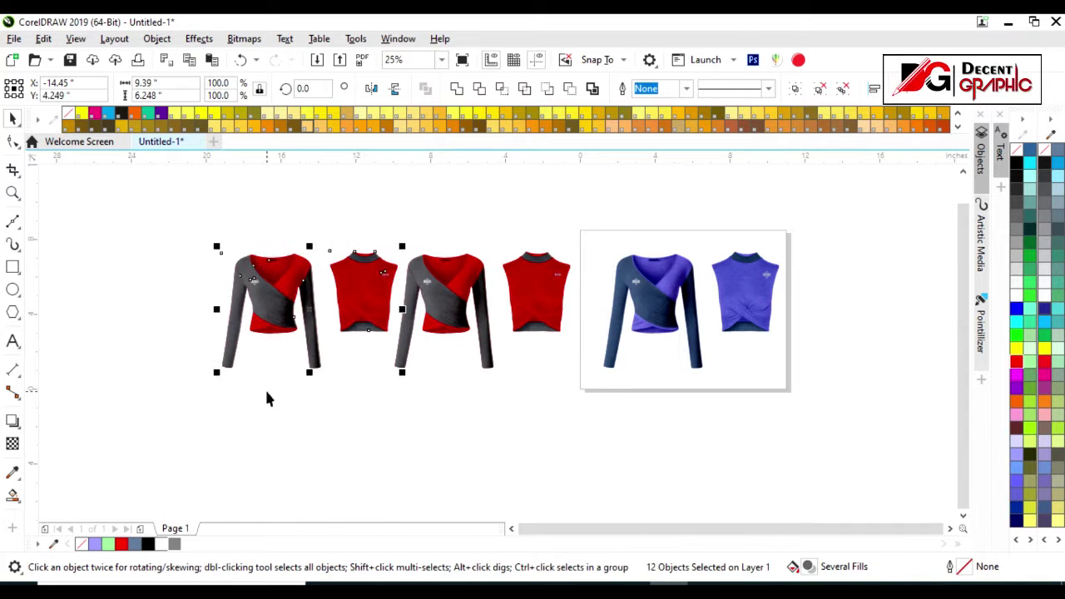
{"action": "scroll", "coordinate": [237, 316], "scroll_direction": "up", "scroll_amount": 2}
Fill the copied wrap top's left sleeve red.
{"action": "key", "text": "Delete"}
{"action": "left_click", "coordinate": [217, 325]}
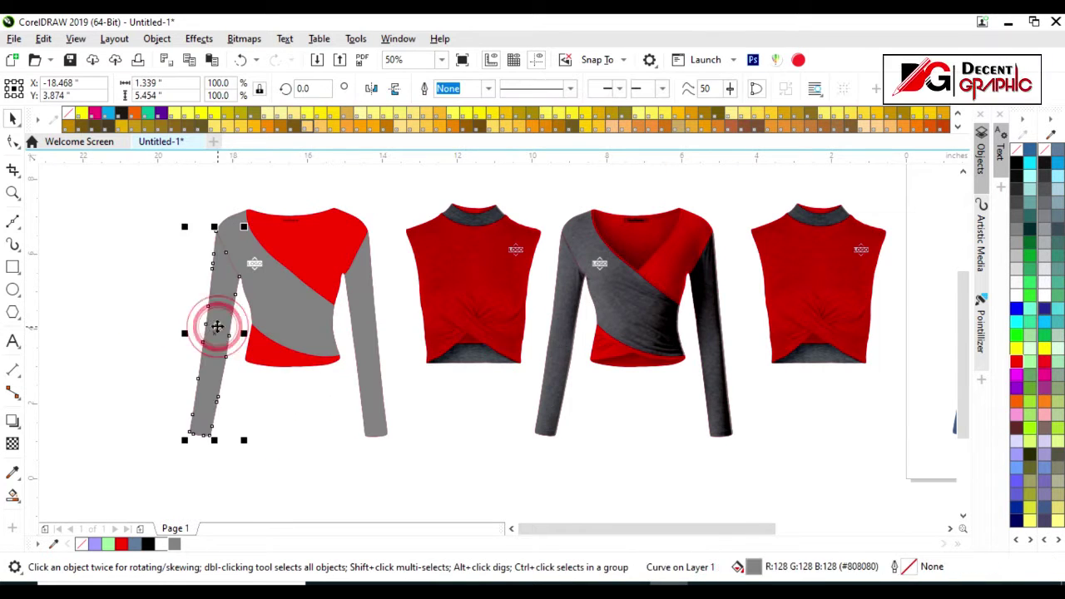
{"action": "left_click", "coordinate": [120, 543]}
{"action": "left_click", "coordinate": [263, 383]}
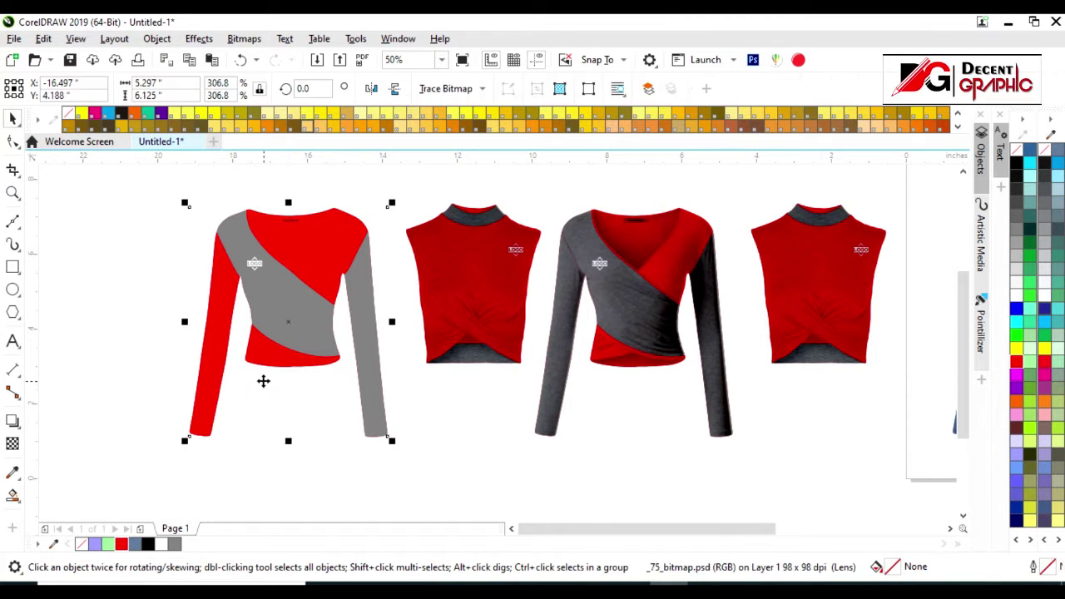
{"action": "left_click", "coordinate": [138, 309]}
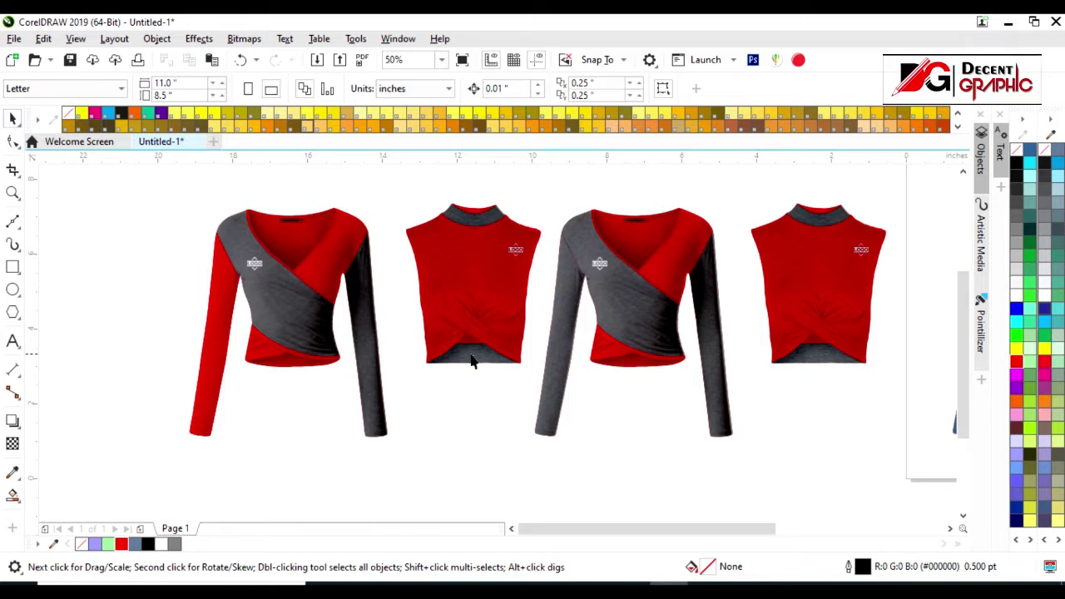
{"action": "left_click", "coordinate": [333, 269]}
{"action": "scroll", "coordinate": [333, 264], "scroll_direction": "up", "scroll_amount": 2}
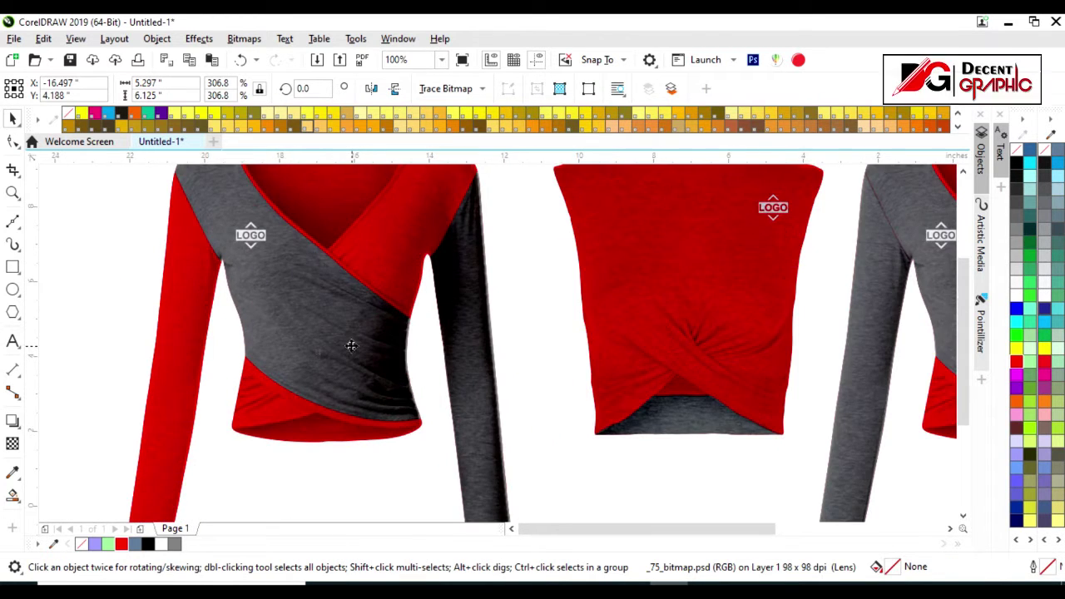
Draw a Bézier curve across the new wrap top's lower hem.
{"action": "scroll", "coordinate": [351, 346], "scroll_direction": "up", "scroll_amount": 1}
{"action": "scroll", "coordinate": [316, 397], "scroll_direction": "up", "scroll_amount": 1}
{"action": "key", "text": "F5"}
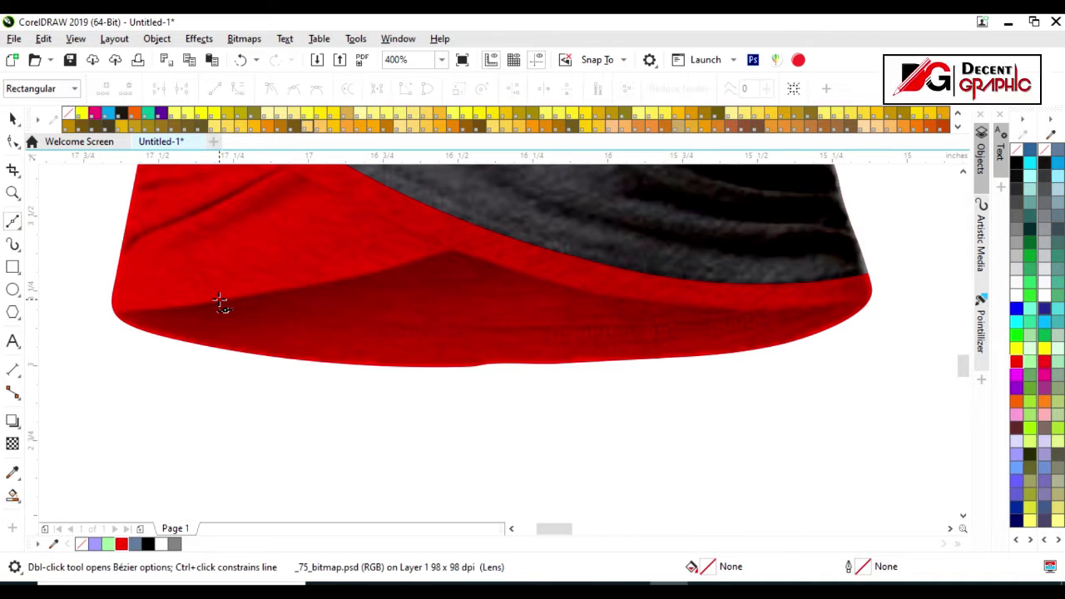
{"action": "left_click", "coordinate": [219, 298]}
{"action": "left_click_drag", "start_coordinate": [748, 313], "coordinate": [846, 279]}
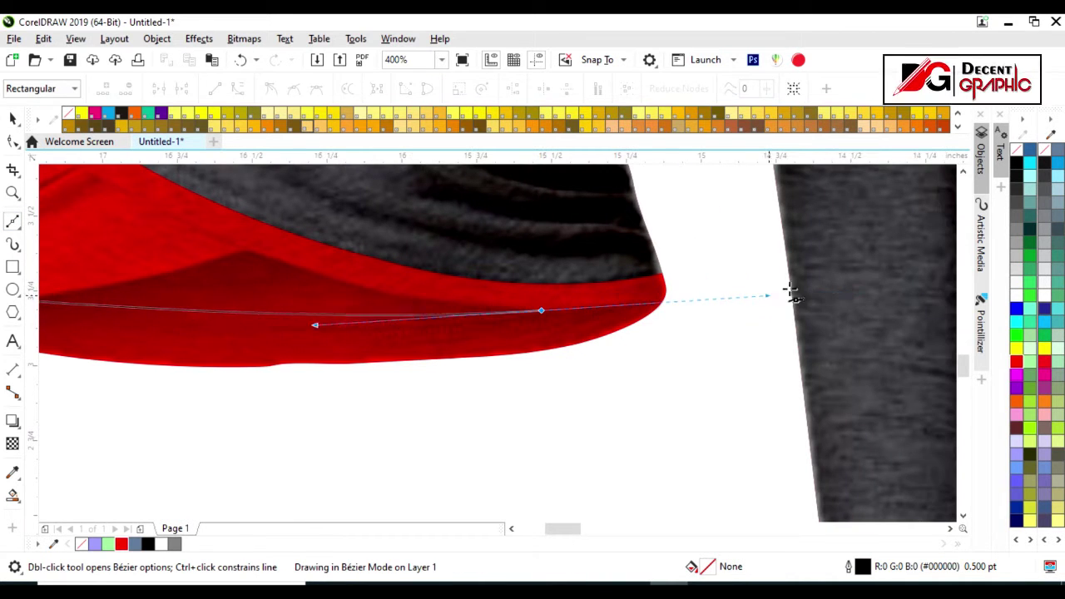
{"action": "left_click_drag", "start_coordinate": [672, 301], "coordinate": [704, 291]}
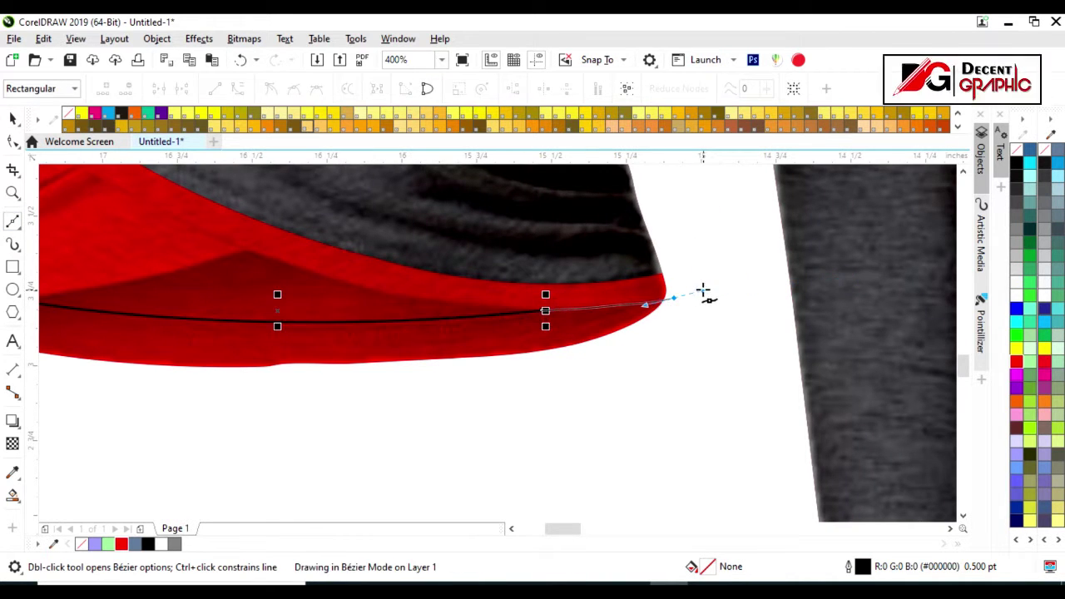
{"action": "scroll", "coordinate": [704, 291], "scroll_direction": "down", "scroll_amount": 1}
{"action": "scroll", "coordinate": [317, 343], "scroll_direction": "up", "scroll_amount": 1}
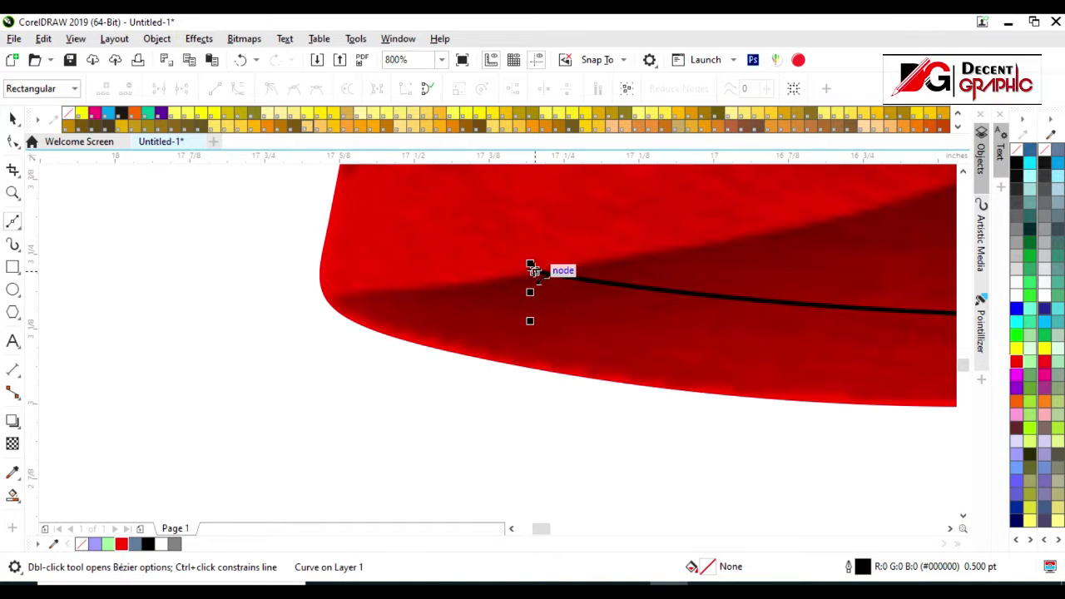
{"action": "left_click", "coordinate": [530, 265]}
{"action": "left_click_drag", "start_coordinate": [269, 309], "coordinate": [203, 309]}
{"action": "scroll", "coordinate": [221, 374], "scroll_direction": "down", "scroll_amount": 2}
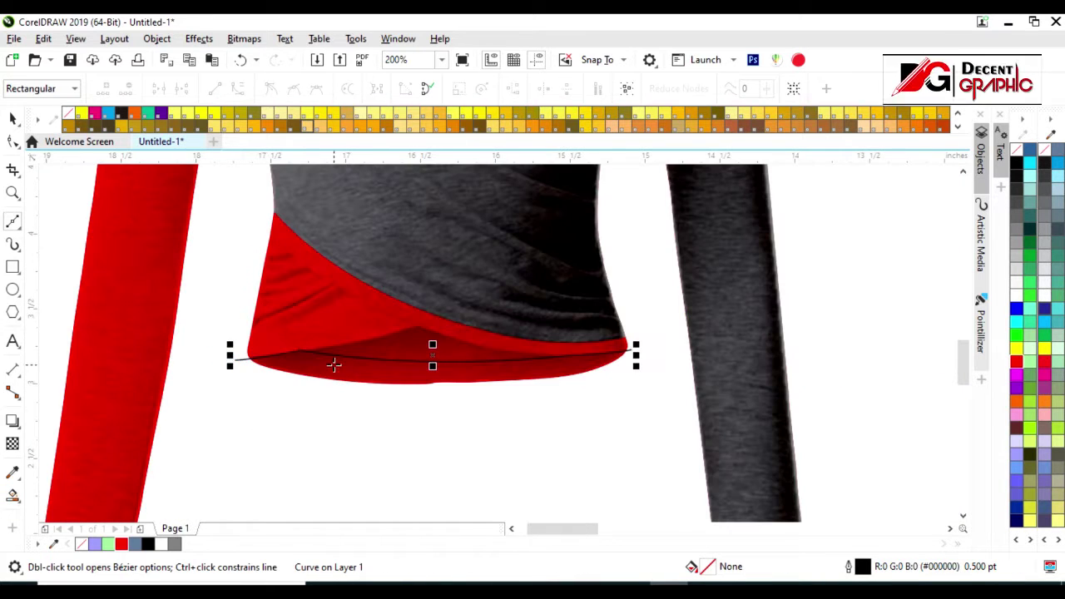
Smart Fill the area below the curve and make the new hem shape grey.
{"action": "left_click", "coordinate": [334, 366]}
{"action": "left_click", "coordinate": [174, 543]}
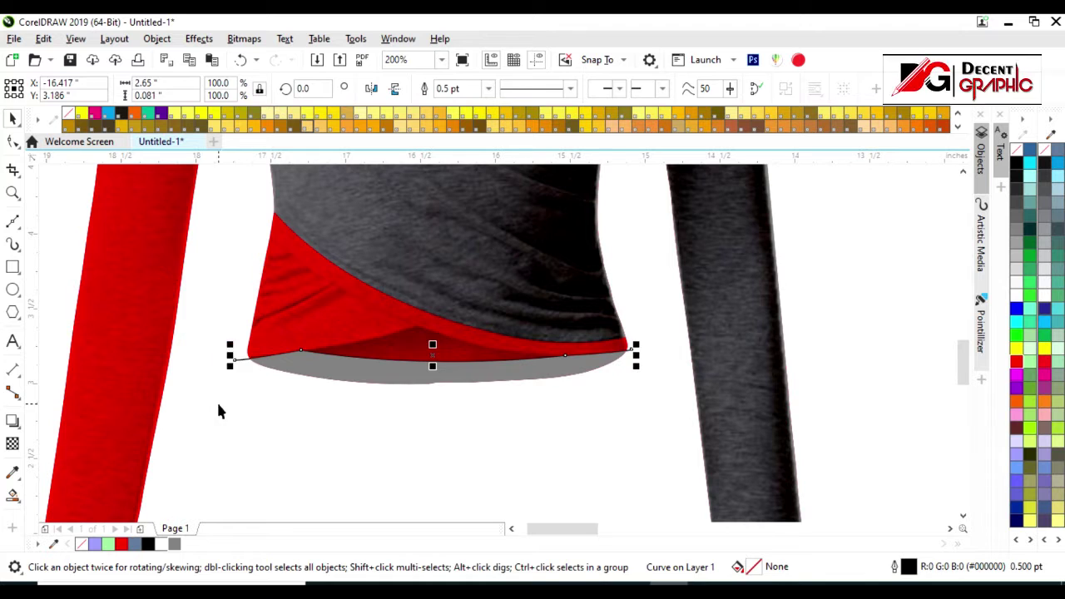
{"action": "scroll", "coordinate": [275, 375], "scroll_direction": "down", "scroll_amount": 1}
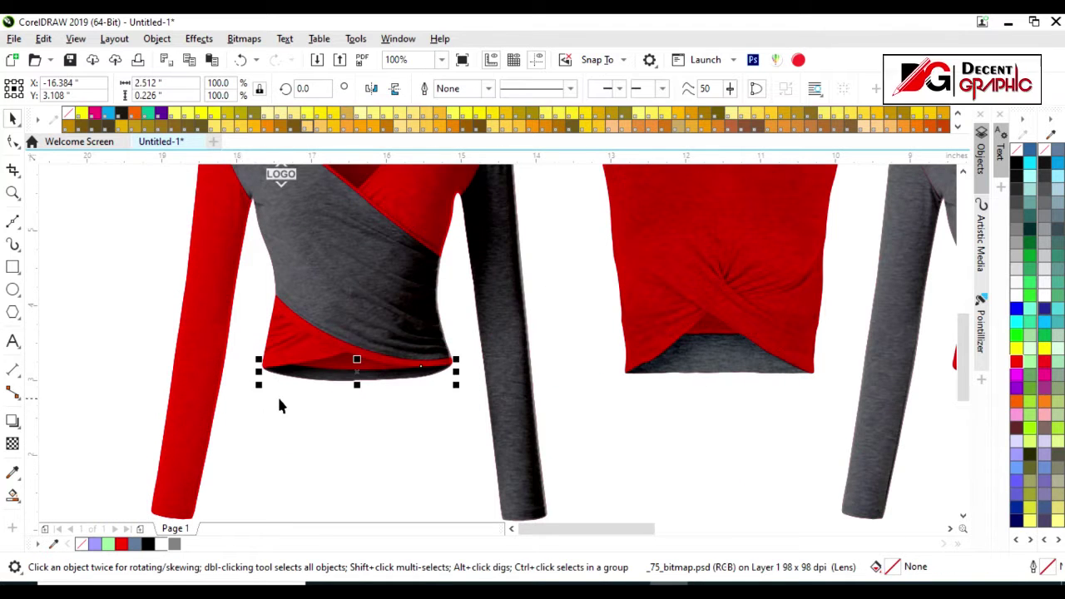
{"action": "scroll", "coordinate": [279, 405], "scroll_direction": "down", "scroll_amount": 1}
{"action": "scroll", "coordinate": [309, 395], "scroll_direction": "down", "scroll_amount": 1}
{"action": "scroll", "coordinate": [463, 389], "scroll_direction": "up", "scroll_amount": 2}
{"action": "left_click", "coordinate": [466, 390], "text": "shift"}
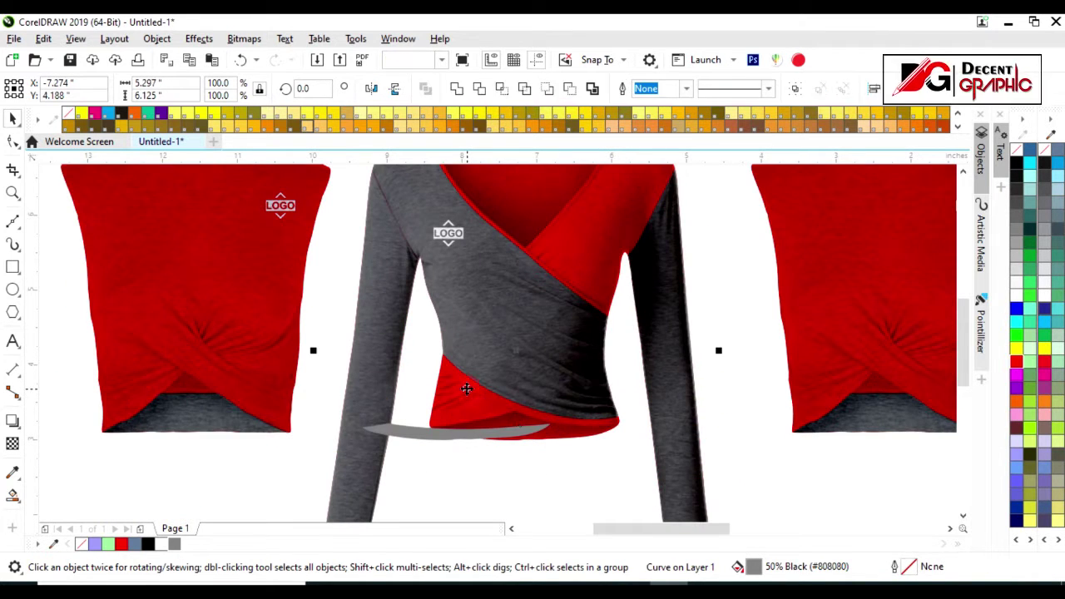
Copy the grey hem shape onto the blue wrap top's lower edge.
{"action": "left_click", "coordinate": [516, 431]}
{"action": "scroll", "coordinate": [516, 437], "scroll_direction": "up", "scroll_amount": 1}
{"action": "scroll", "coordinate": [514, 441], "scroll_direction": "up", "scroll_amount": 1}
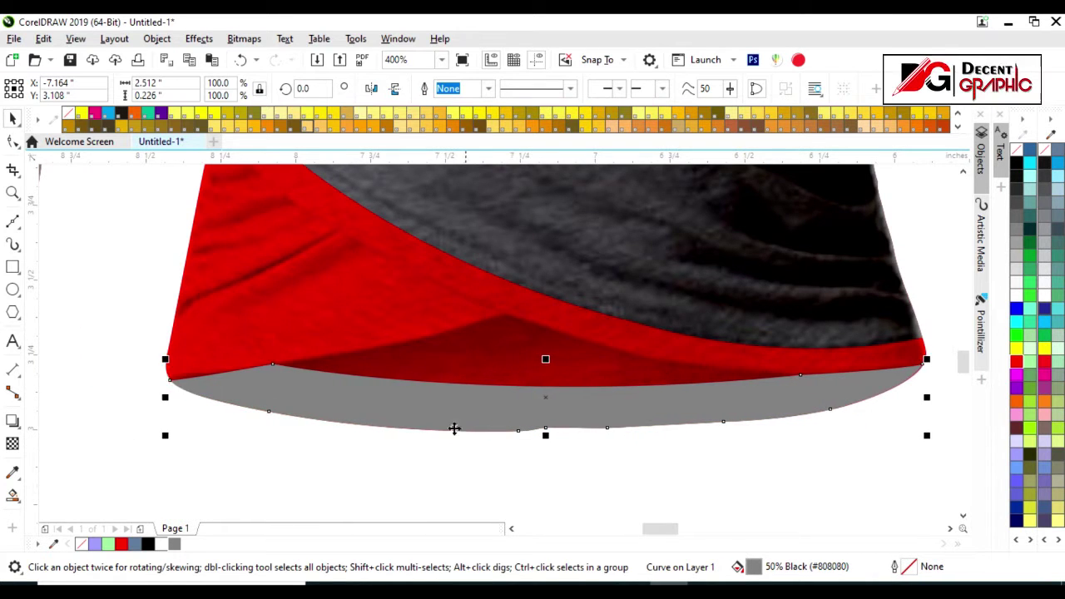
{"action": "scroll", "coordinate": [452, 428], "scroll_direction": "down", "scroll_amount": 2}
{"action": "left_click", "coordinate": [445, 452]}
{"action": "scroll", "coordinate": [348, 389], "scroll_direction": "down", "scroll_amount": 1}
{"action": "left_click_drag", "start_coordinate": [409, 390], "coordinate": [799, 430]}
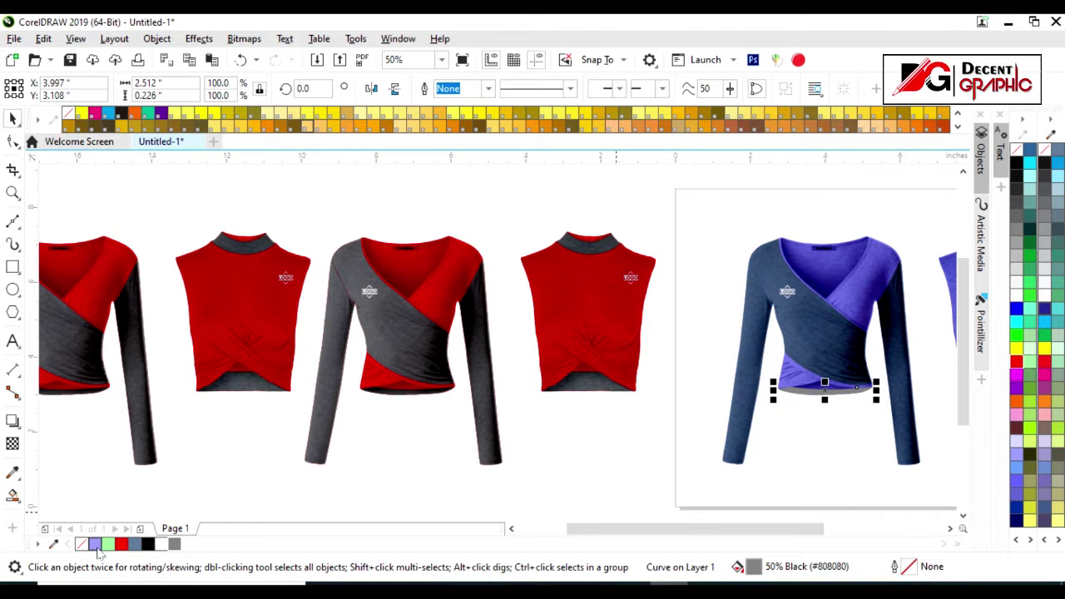
Recolour the copied hem with the C40 M20 Y0 K40 blue-grey swatch.
{"action": "left_click", "coordinate": [135, 543]}
{"action": "scroll", "coordinate": [822, 398], "scroll_direction": "up", "scroll_amount": 2}
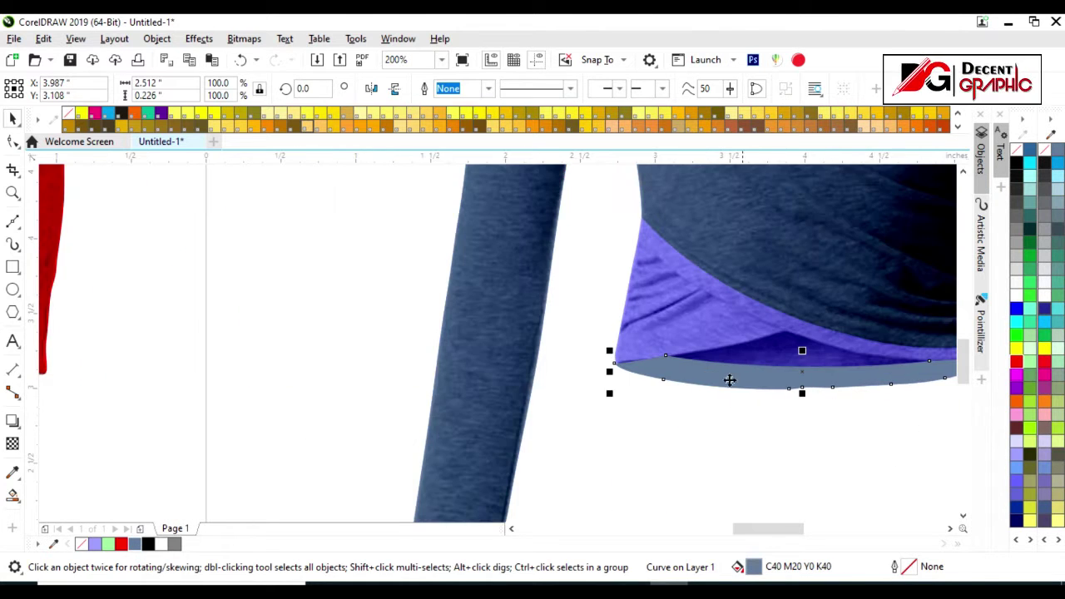
{"action": "scroll", "coordinate": [666, 382], "scroll_direction": "up", "scroll_amount": 1}
{"action": "scroll", "coordinate": [574, 416], "scroll_direction": "down", "scroll_amount": 3}
{"action": "left_click", "coordinate": [600, 431]}
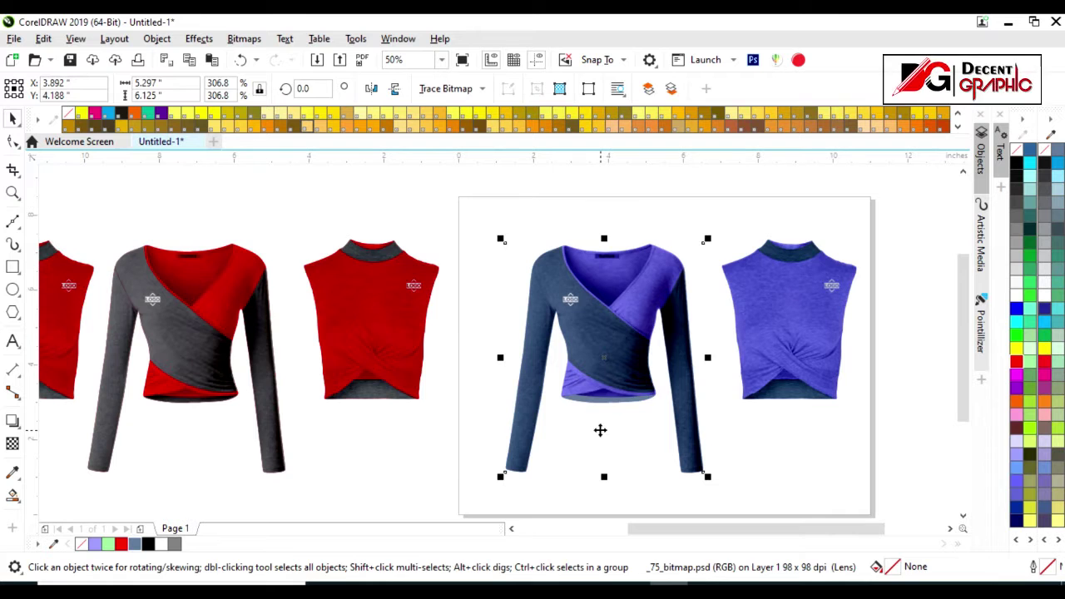
{"action": "scroll", "coordinate": [676, 375], "scroll_direction": "down", "scroll_amount": 1}
Delete the extra sleeveless top copy.
{"action": "left_click", "coordinate": [150, 369]}
{"action": "left_click_drag", "start_coordinate": [317, 459], "coordinate": [321, 458]}
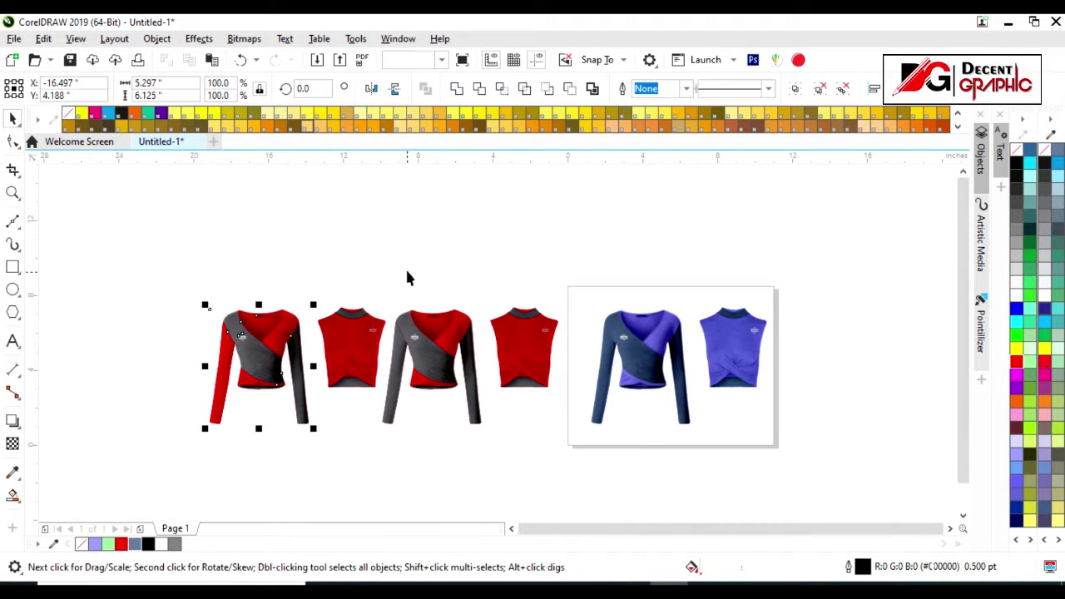
{"action": "left_click_drag", "start_coordinate": [407, 272], "coordinate": [317, 411]}
{"action": "key", "text": "Delete"}
Duplicate the wrap top beside the original.
{"action": "left_click", "coordinate": [250, 366]}
{"action": "mouse_move", "coordinate": [250, 367]}
{"action": "left_mouse_down"}
{"action": "mouse_move", "coordinate": [272, 373]}
{"action": "mouse_move", "coordinate": [216, 370]}
{"action": "left_mouse_up"}
{"action": "key", "text": "shift+F2"}
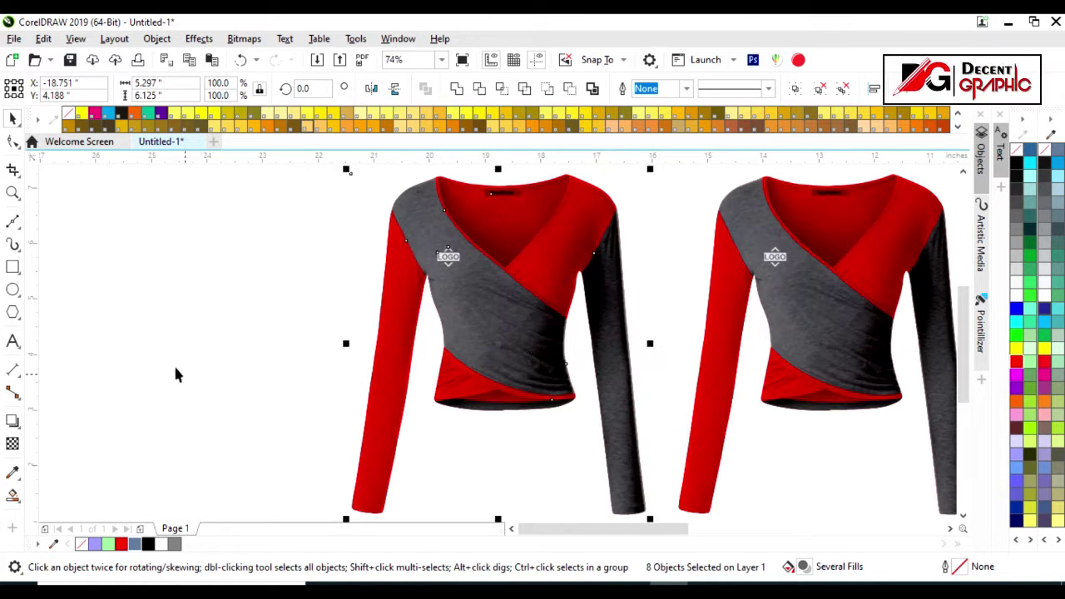
{"action": "left_click", "coordinate": [522, 347]}
Delete the copy's grey diagonal panel for a solid red body, filling the left sleeve region.
{"action": "left_click", "coordinate": [505, 331]}
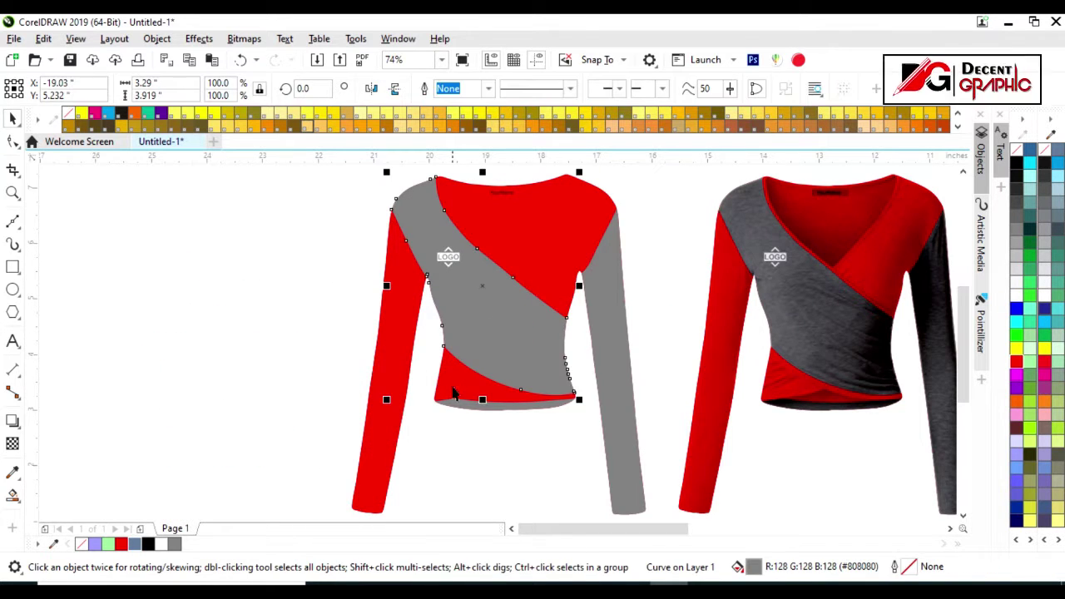
{"action": "key", "text": "Delete"}
{"action": "left_click", "coordinate": [496, 354]}
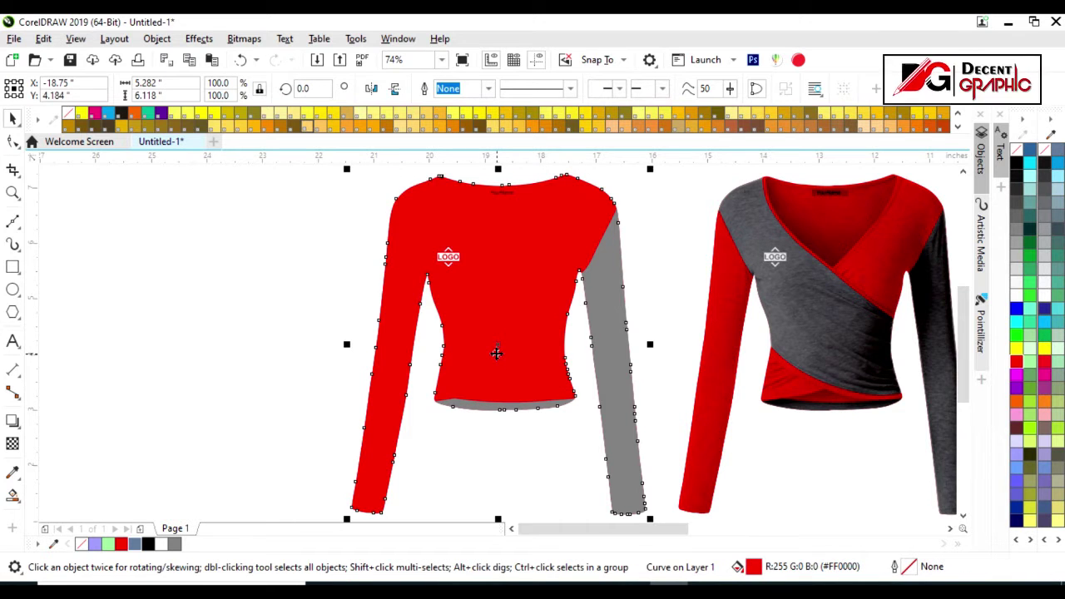
{"action": "key", "text": "ctrl+z"}
{"action": "left_click", "coordinate": [13, 496]}
{"action": "left_click", "coordinate": [372, 382]}
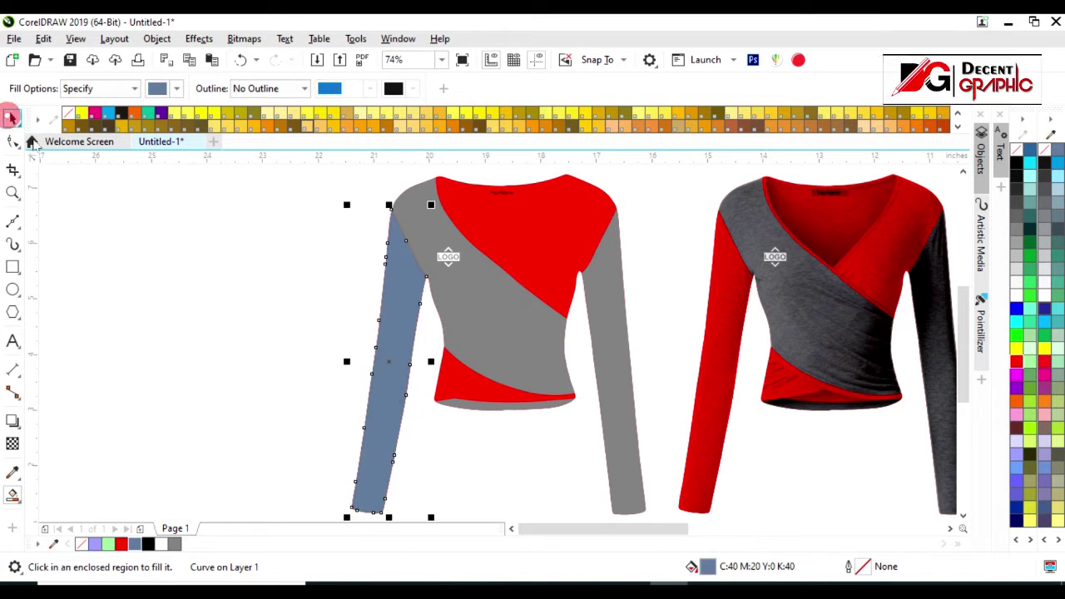
{"action": "left_click", "coordinate": [499, 325]}
{"action": "key", "text": "Delete"}
{"action": "left_click", "coordinate": [543, 449]}
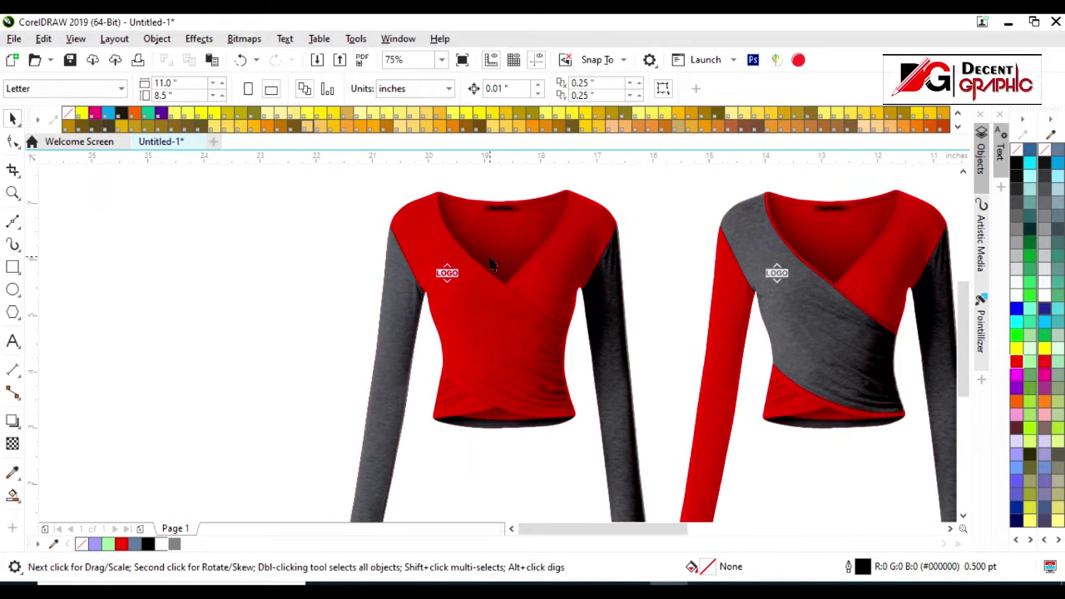
Trace the left shoulder seam up to the neckline and Smart Fill that region.
{"action": "scroll", "coordinate": [433, 264], "scroll_direction": "up", "scroll_amount": 2}
{"action": "left_click", "coordinate": [12, 224]}
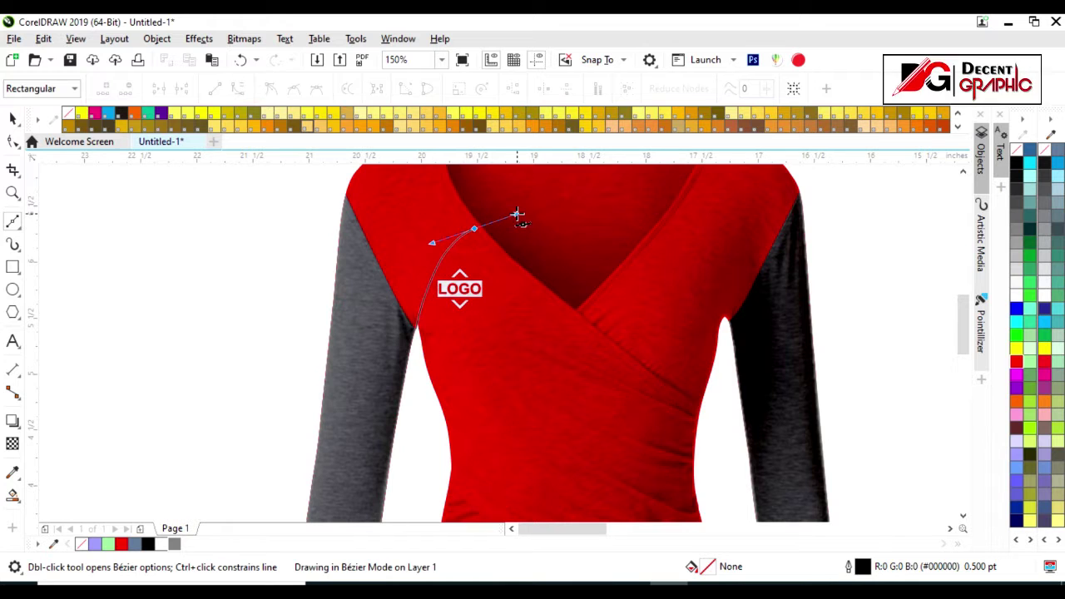
{"action": "scroll", "coordinate": [491, 275], "scroll_direction": "up", "scroll_amount": 2}
{"action": "left_click_drag", "start_coordinate": [468, 215], "coordinate": [460, 202]}
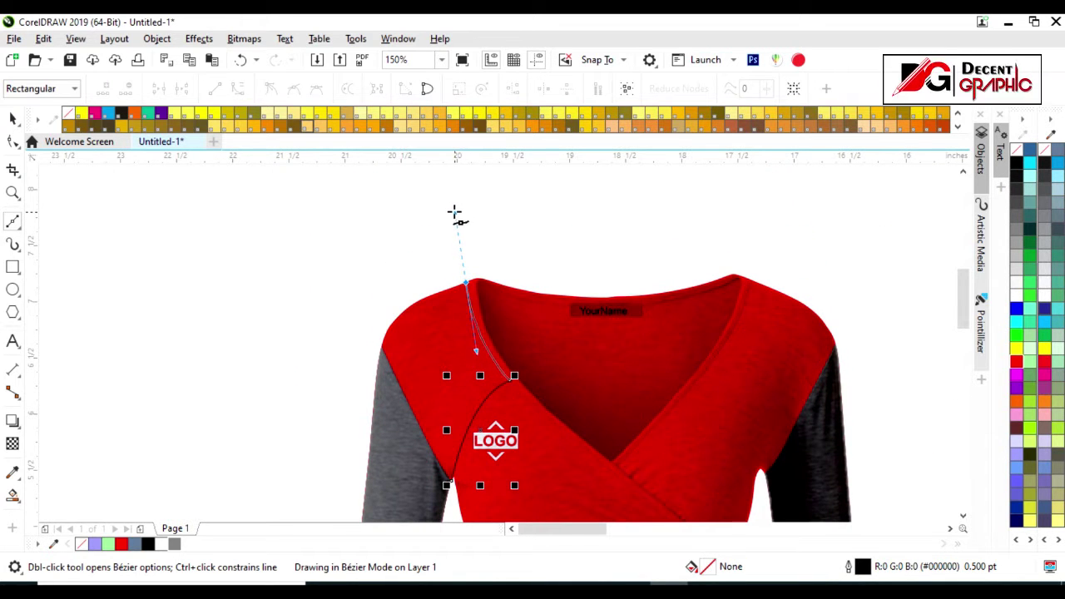
{"action": "double_click", "coordinate": [432, 239]}
{"action": "left_click", "coordinate": [445, 398]}
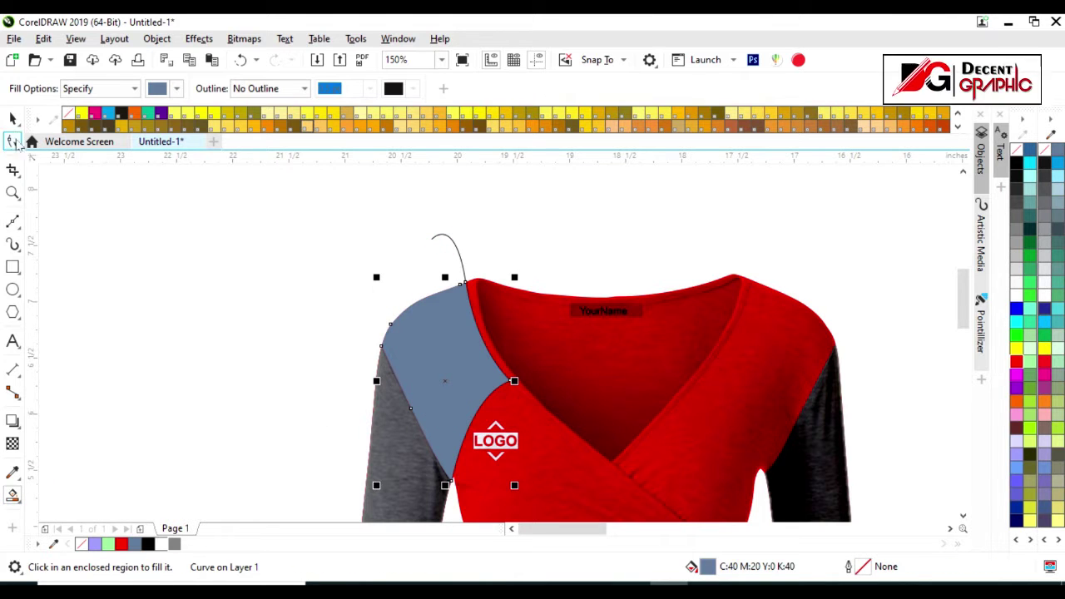
Mirror the shoulder curve onto the right shoulder and refine its nodes.
{"action": "left_click", "coordinate": [13, 119]}
{"action": "left_click", "coordinate": [457, 250]}
{"action": "left_click_drag", "start_coordinate": [426, 358], "coordinate": [752, 379]}
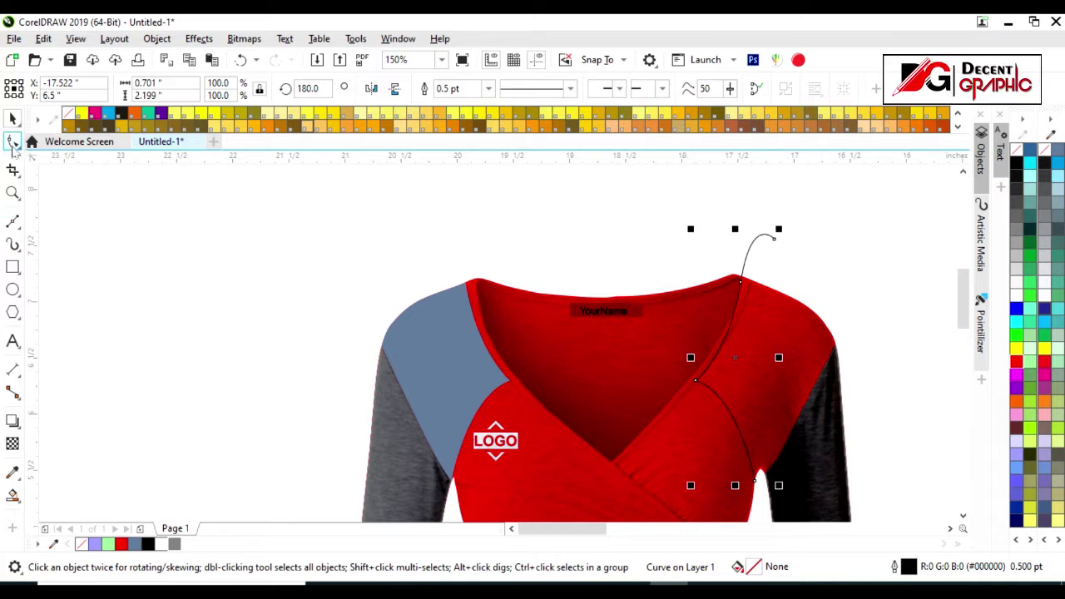
{"action": "left_click", "coordinate": [12, 141]}
{"action": "scroll", "coordinate": [766, 502], "scroll_direction": "up", "scroll_amount": 2}
{"action": "scroll", "coordinate": [780, 447], "scroll_direction": "up", "scroll_amount": 2}
{"action": "mouse_move", "coordinate": [778, 447]}
{"action": "left_mouse_down"}
{"action": "mouse_move", "coordinate": [789, 408]}
{"action": "mouse_move", "coordinate": [780, 438]}
{"action": "left_mouse_up"}
{"action": "scroll", "coordinate": [769, 457], "scroll_direction": "down", "scroll_amount": 2}
{"action": "scroll", "coordinate": [780, 444], "scroll_direction": "up", "scroll_amount": 2}
{"action": "scroll", "coordinate": [780, 438], "scroll_direction": "down", "scroll_amount": 3}
{"action": "scroll", "coordinate": [748, 269], "scroll_direction": "up", "scroll_amount": 3}
{"action": "left_click_drag", "start_coordinate": [747, 270], "coordinate": [775, 287]}
{"action": "scroll", "coordinate": [783, 290], "scroll_direction": "down", "scroll_amount": 3}
{"action": "left_click", "coordinate": [752, 408]}
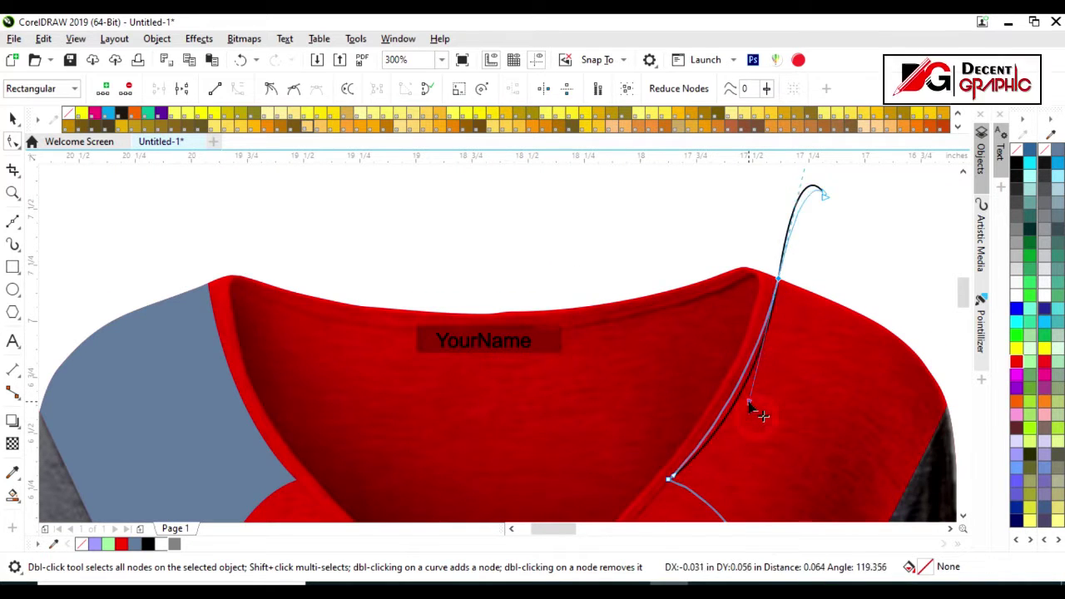
{"action": "scroll", "coordinate": [751, 408], "scroll_direction": "down", "scroll_amount": 4}
Smart Fill the right shoulder and colour both shoulder panels grey.
{"action": "left_click", "coordinate": [12, 495]}
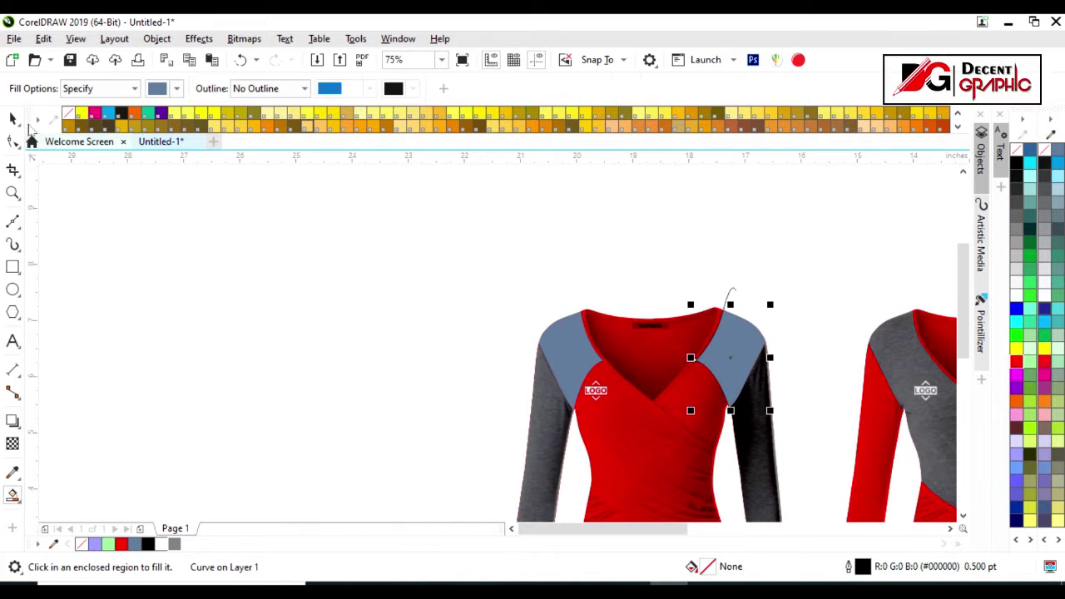
{"action": "key", "text": "space"}
{"action": "left_click", "coordinate": [595, 287]}
{"action": "scroll", "coordinate": [613, 364], "scroll_direction": "down", "scroll_amount": 1}
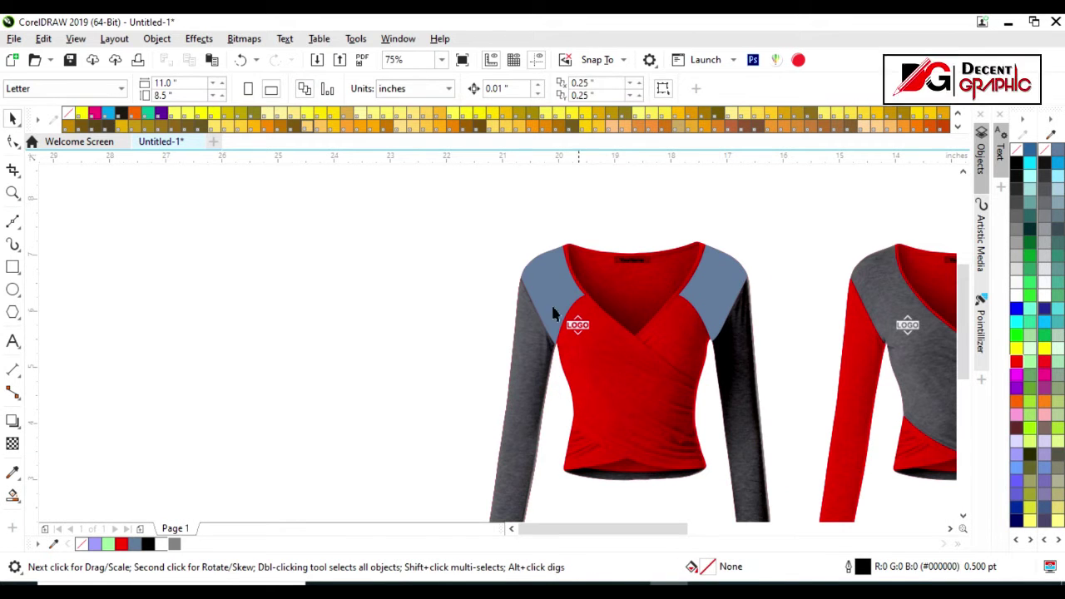
{"action": "key", "text": "Tab"}
{"action": "left_click", "coordinate": [176, 545]}
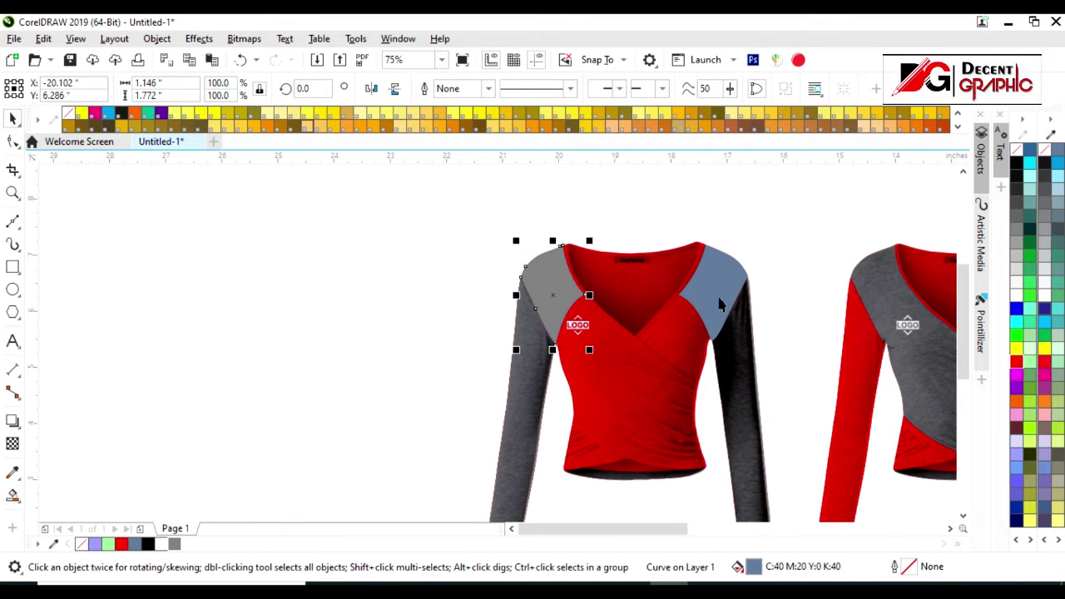
{"action": "left_click", "coordinate": [176, 545]}
{"action": "left_click", "coordinate": [574, 499]}
{"action": "scroll", "coordinate": [593, 340], "scroll_direction": "down", "scroll_amount": 2}
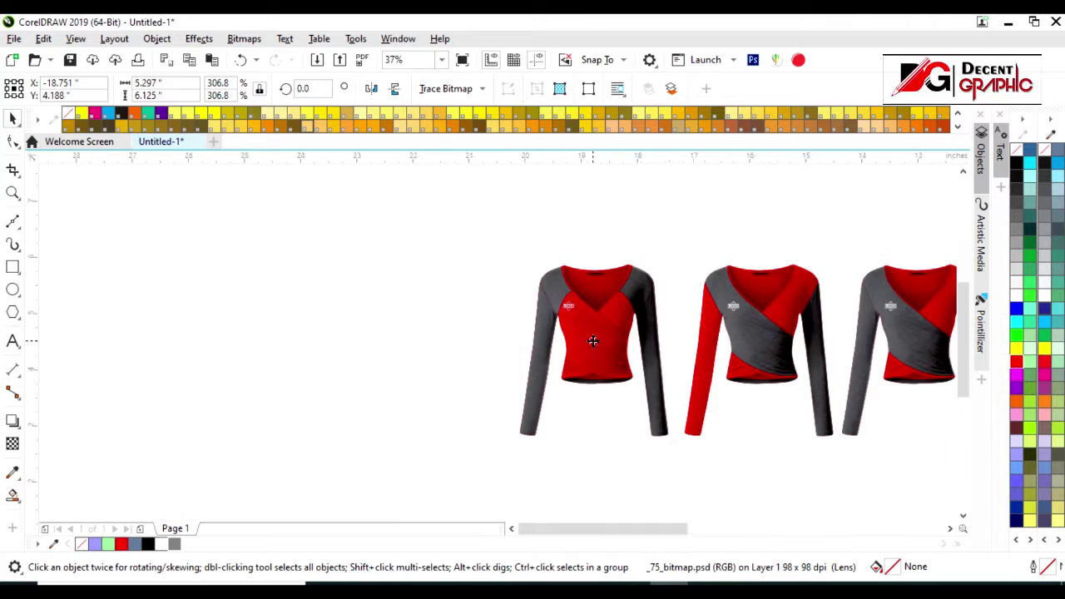
Copy the red wrap top to the left and delete the copy's shirt photo.
{"action": "scroll", "coordinate": [593, 341], "scroll_direction": "up", "scroll_amount": 4}
{"action": "scroll", "coordinate": [592, 341], "scroll_direction": "down", "scroll_amount": 3}
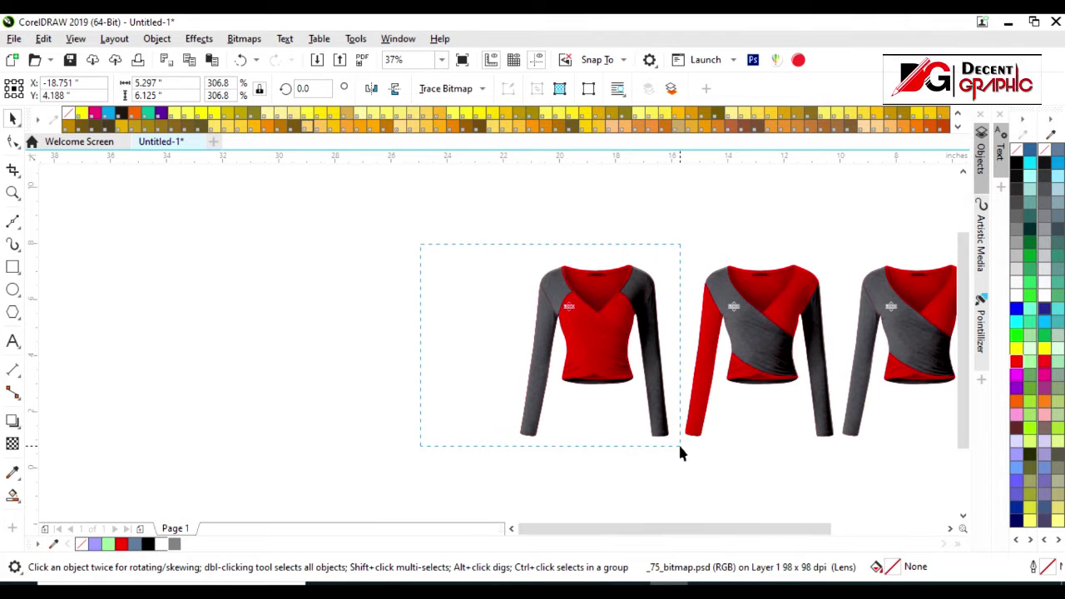
{"action": "left_click_drag", "start_coordinate": [680, 458], "coordinate": [680, 457]}
{"action": "left_click_drag", "start_coordinate": [594, 345], "coordinate": [324, 374]}
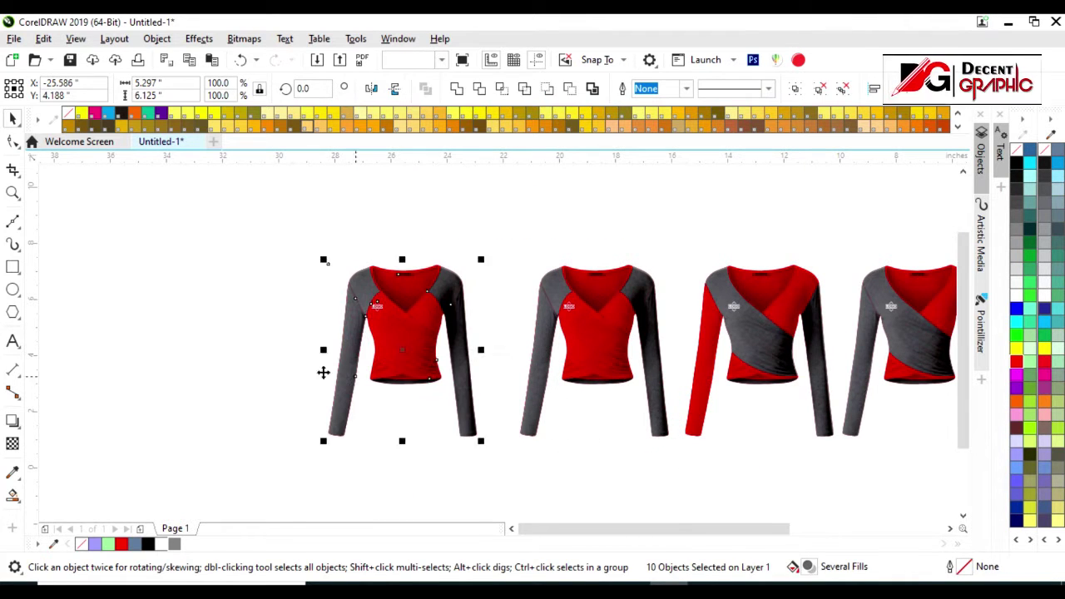
{"action": "left_click", "coordinate": [283, 370]}
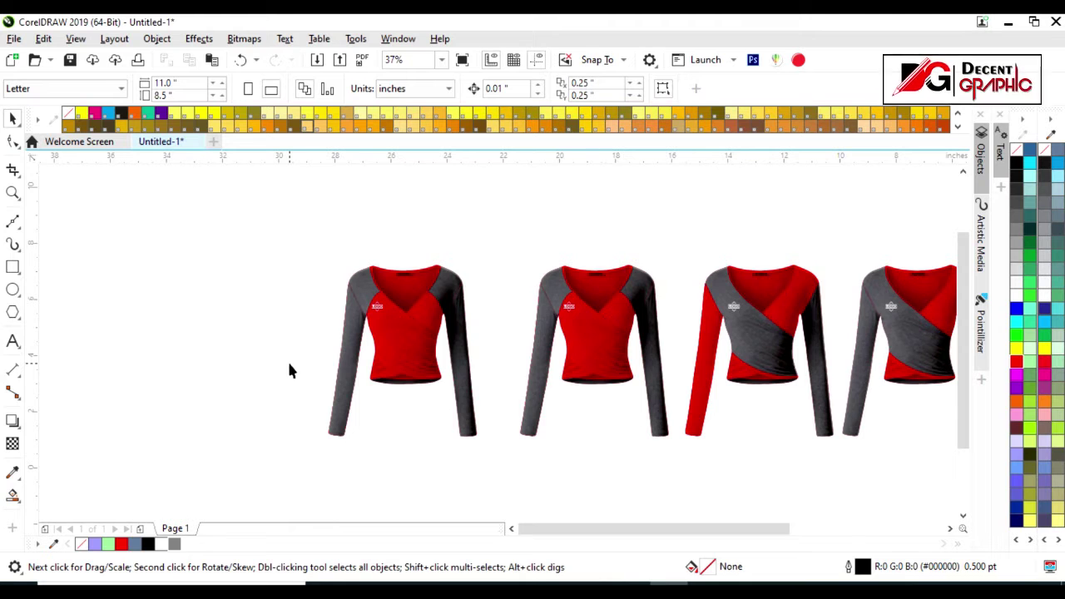
{"action": "left_click", "coordinate": [401, 373]}
{"action": "key", "text": "Delete"}
Colour the copy's sleeves blue and its body white.
{"action": "left_click", "coordinate": [353, 358]}
{"action": "left_click", "coordinate": [441, 351]}
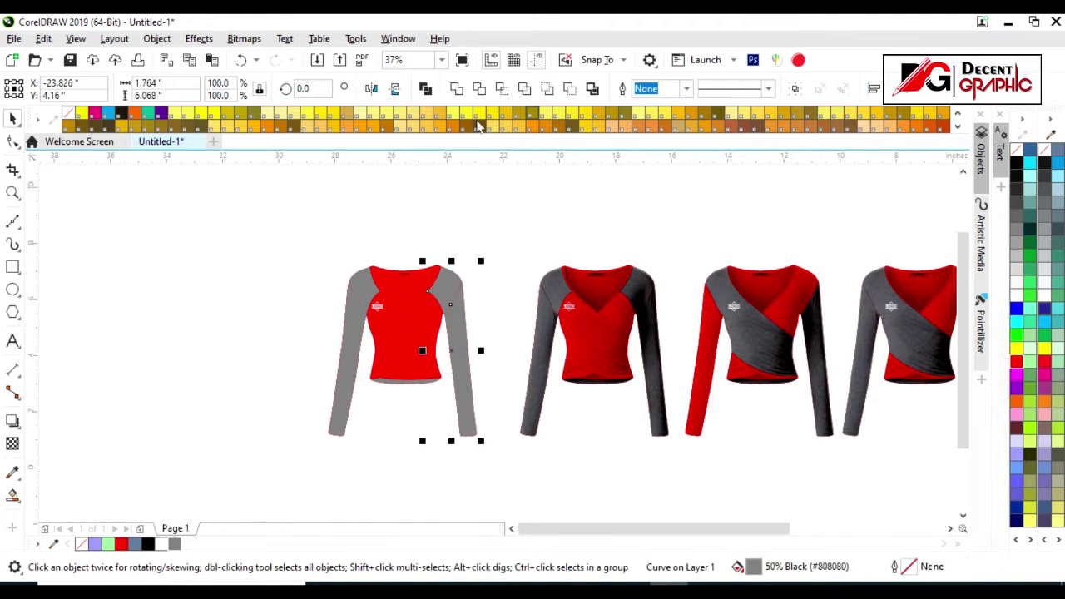
{"action": "scroll", "coordinate": [358, 321], "scroll_direction": "up", "scroll_amount": 2}
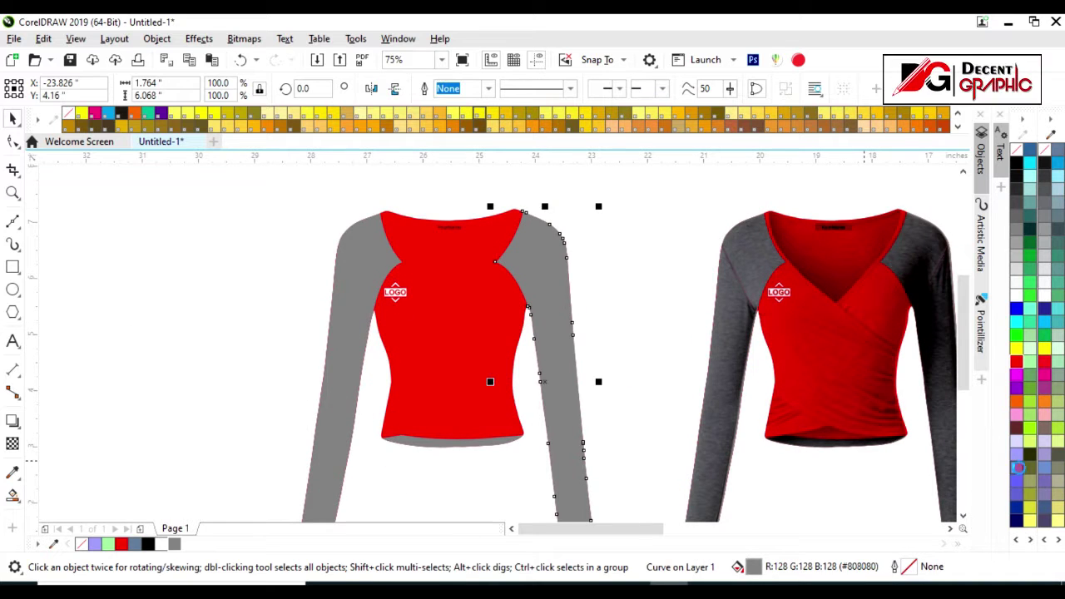
{"action": "left_click", "coordinate": [1017, 468]}
{"action": "left_click", "coordinate": [342, 388]}
{"action": "left_click", "coordinate": [1017, 467]}
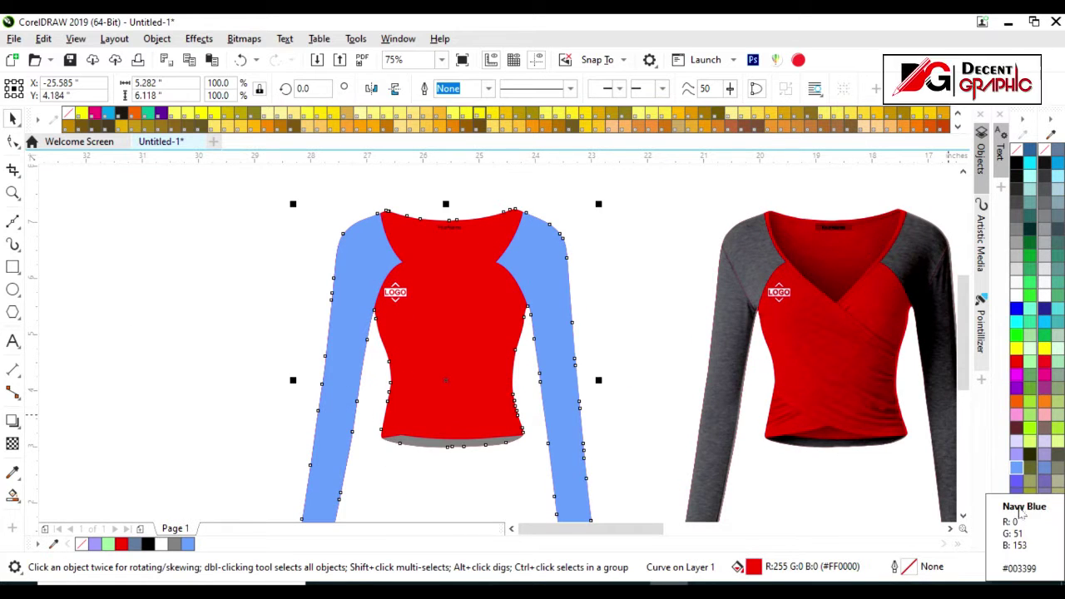
{"action": "left_click", "coordinate": [1018, 298]}
Bring the shirt photo in front of the panels and recolour the chest logo blue.
{"action": "left_click", "coordinate": [408, 441]}
{"action": "left_click", "coordinate": [416, 491]}
{"action": "key", "text": "shift+Page_Up"}
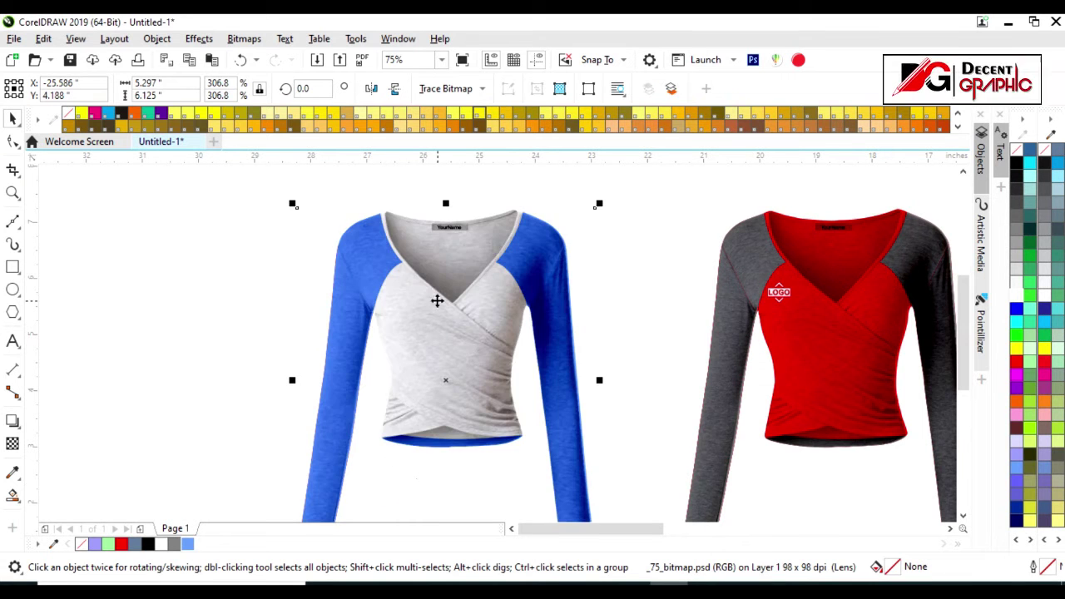
{"action": "left_click", "coordinate": [349, 324]}
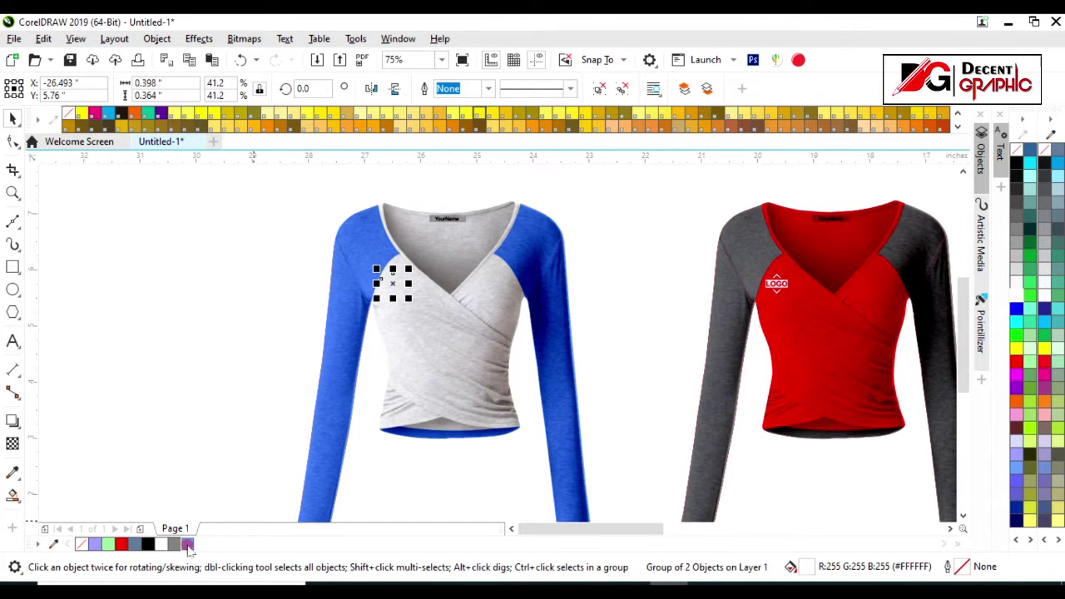
{"action": "left_click", "coordinate": [283, 310]}
{"action": "scroll", "coordinate": [479, 268], "scroll_direction": "down", "scroll_amount": 2}
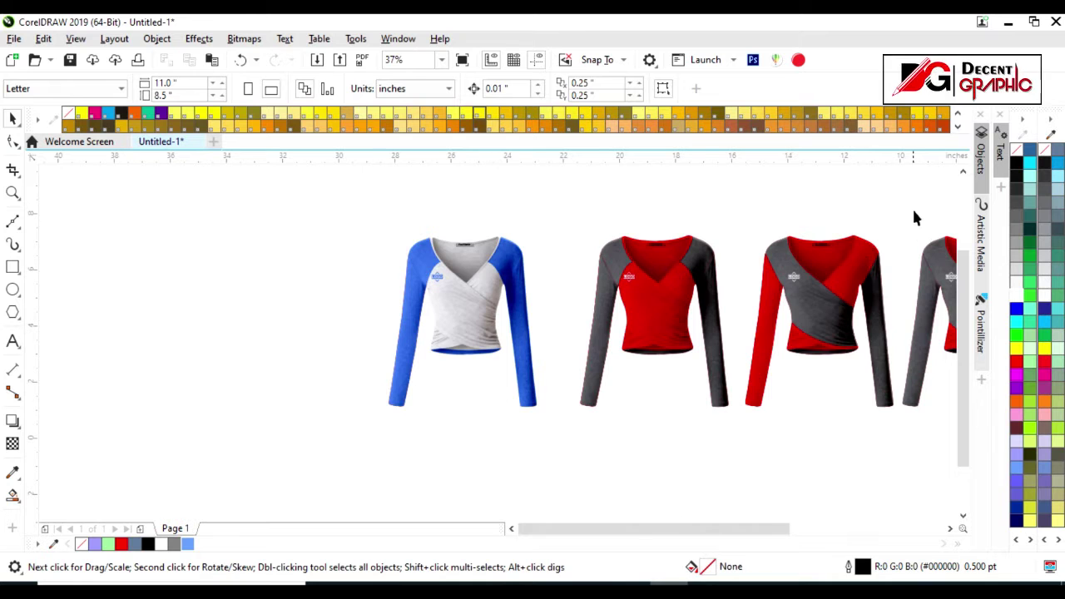
Drag a copy of the diagonal-panel wrap top to the left and delete its shirt photo.
{"action": "left_click_drag", "start_coordinate": [823, 364], "coordinate": [303, 364]}
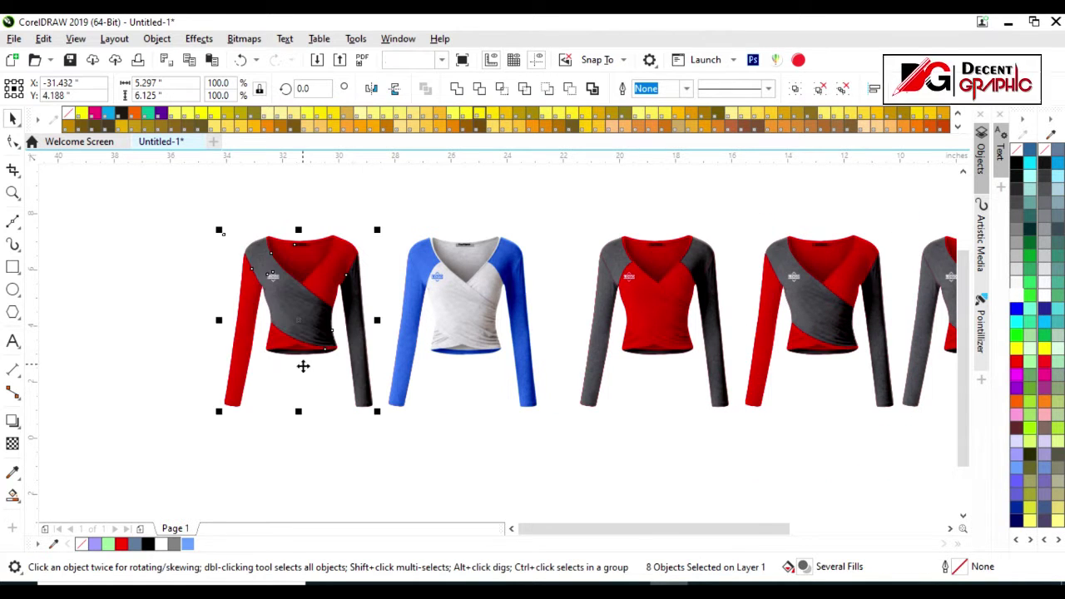
{"action": "scroll", "coordinate": [301, 384], "scroll_direction": "up", "scroll_amount": 2}
{"action": "left_click", "coordinate": [468, 352]}
{"action": "key", "text": "Delete"}
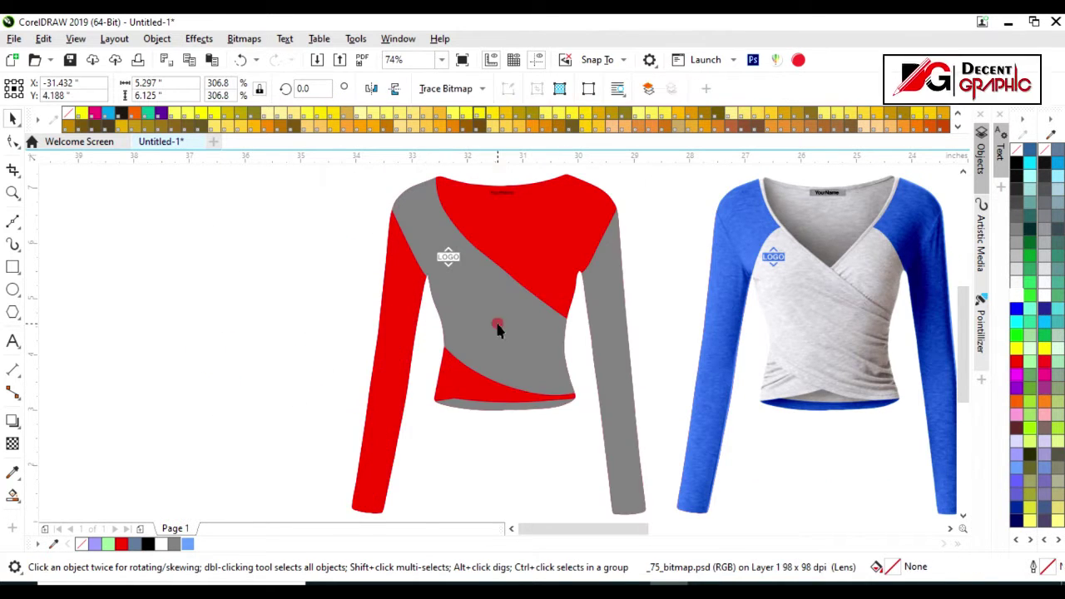
Colour the copy's diagonal panel and right sleeve baby blue and its red panels white.
{"action": "left_click", "coordinate": [497, 325]}
{"action": "left_click", "coordinate": [188, 545]}
{"action": "left_click", "coordinate": [620, 424]}
{"action": "left_click", "coordinate": [186, 545]}
{"action": "left_click", "coordinate": [488, 412]}
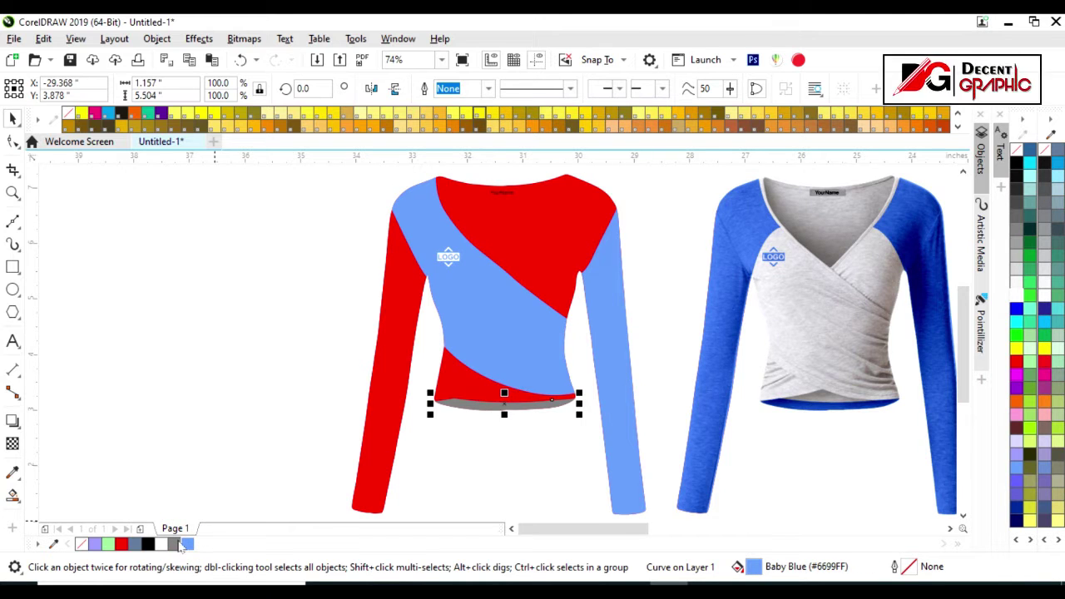
{"action": "left_click", "coordinate": [384, 406]}
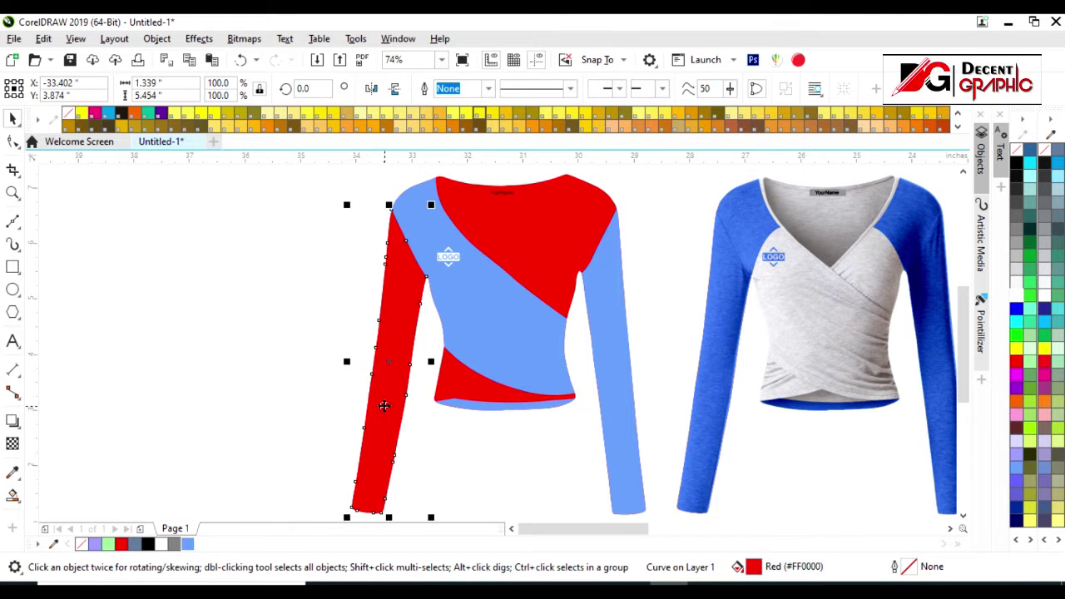
{"action": "left_click", "coordinate": [1017, 293]}
Bring the shirt photo in front of the recoloured panels with Shift+PgUp.
{"action": "left_click", "coordinate": [542, 452], "text": "alt"}
{"action": "key", "text": "shift+Page_Up"}
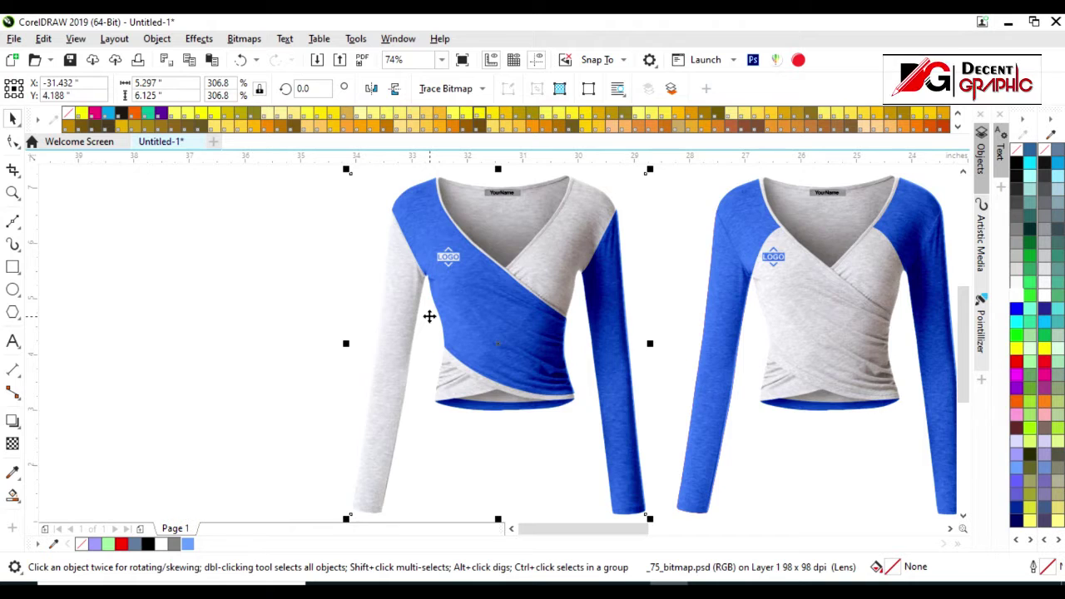
{"action": "scroll", "coordinate": [429, 317], "scroll_direction": "down", "scroll_amount": 2}
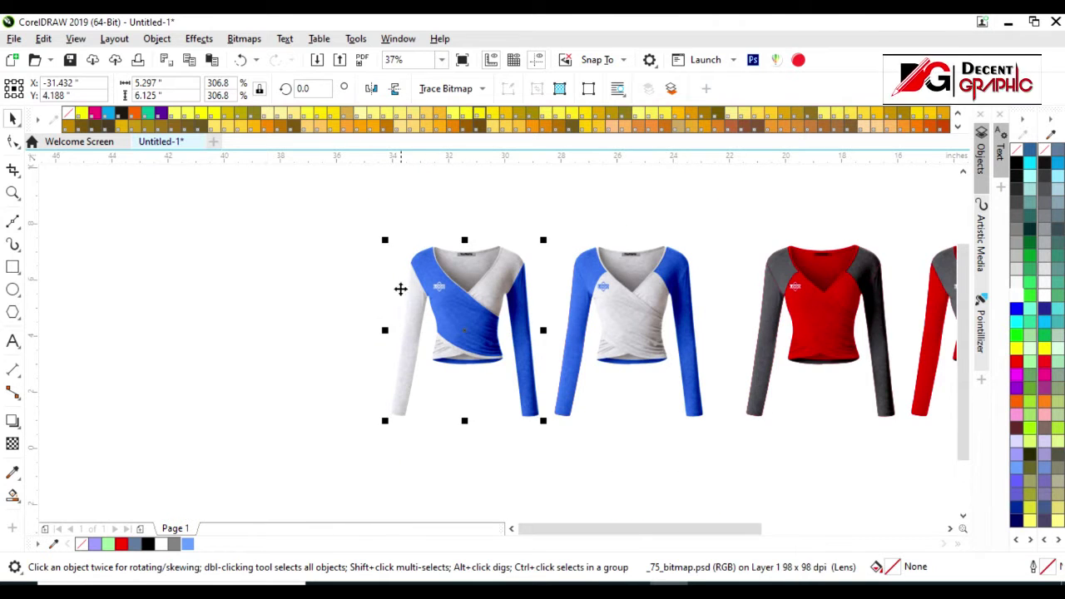
{"action": "scroll", "coordinate": [400, 288], "scroll_direction": "down", "scroll_amount": 2}
{"action": "left_click_drag", "start_coordinate": [568, 388], "coordinate": [569, 388]}
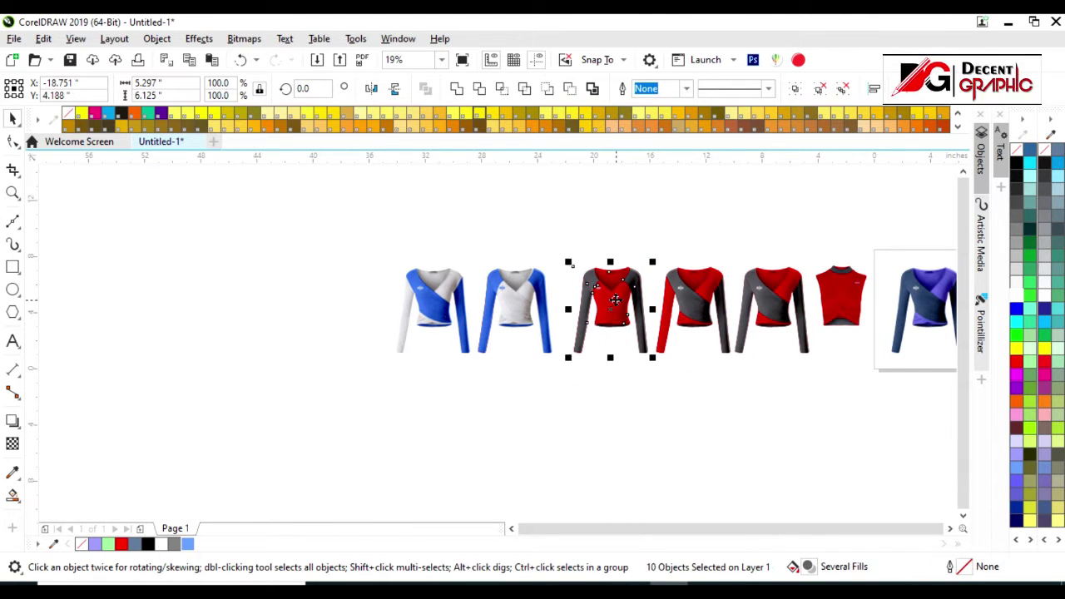
Copy the red wrap top to the far left and draw four diagonal stripe lines on its left sleeve.
{"action": "left_click_drag", "start_coordinate": [603, 308], "coordinate": [349, 308]}
{"action": "scroll", "coordinate": [356, 322], "scroll_direction": "up", "scroll_amount": 4}
{"action": "left_click", "coordinate": [247, 278]}
{"action": "key", "text": "F5"}
{"action": "scroll", "coordinate": [388, 255], "scroll_direction": "up", "scroll_amount": 2}
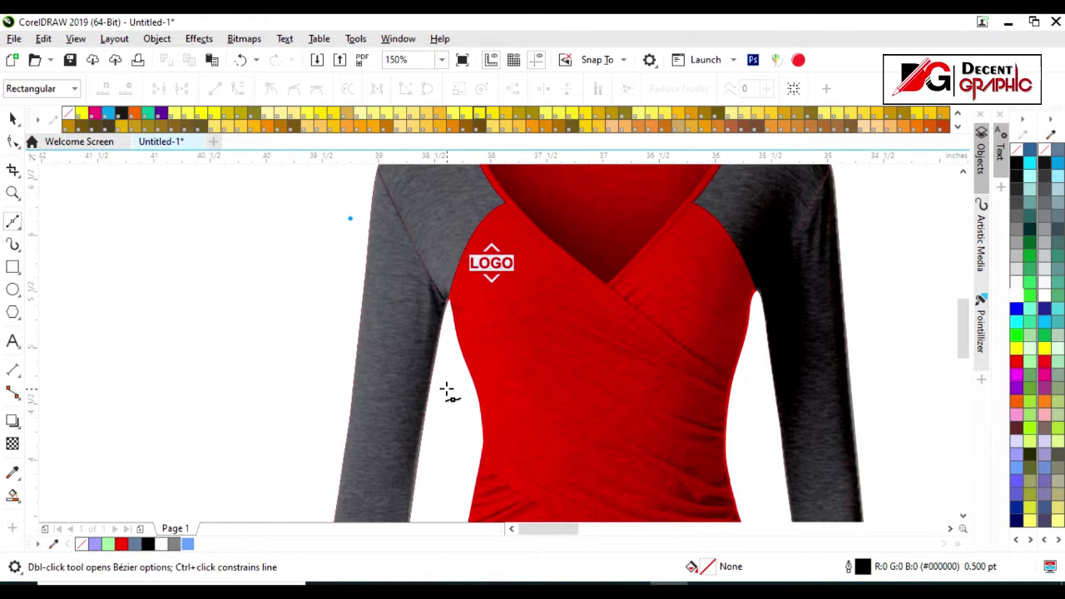
{"action": "key", "text": "space"}
{"action": "scroll", "coordinate": [414, 282], "scroll_direction": "down", "scroll_amount": 2}
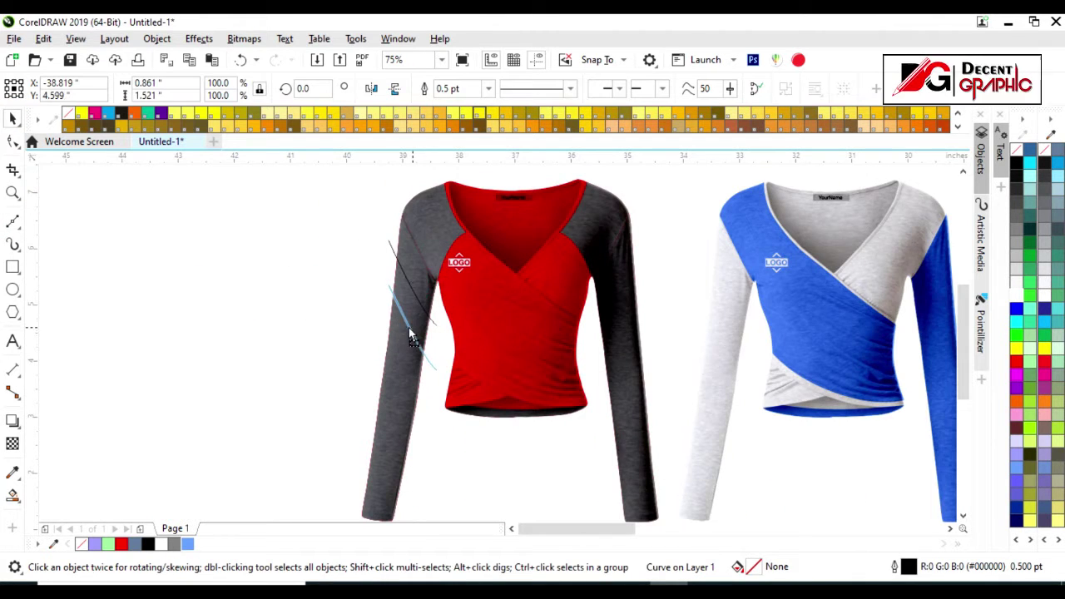
{"action": "left_click", "coordinate": [406, 329]}
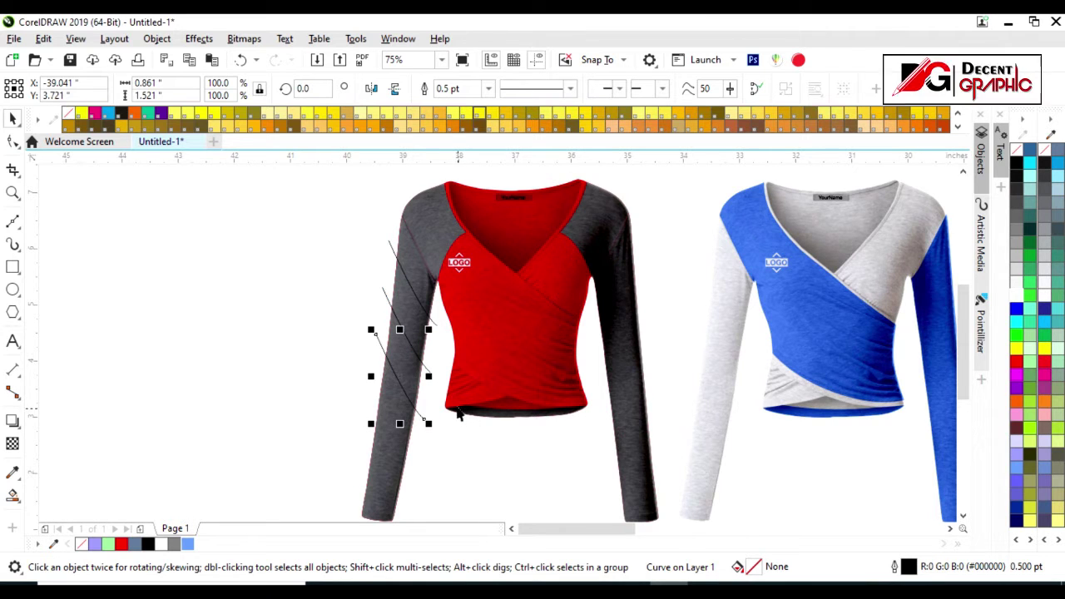
{"action": "left_click", "coordinate": [375, 341], "text": "shift"}
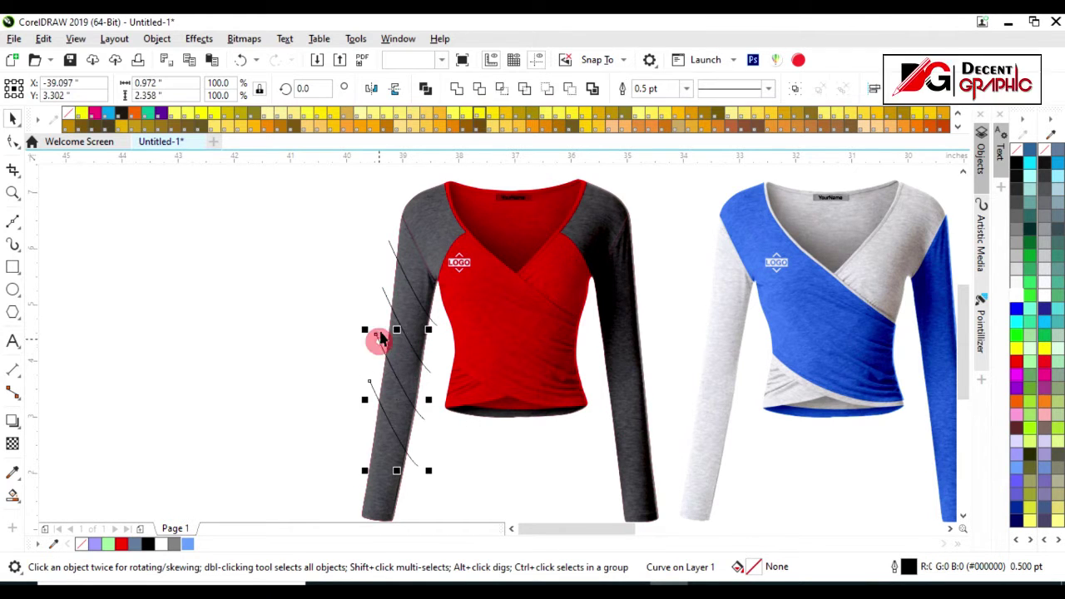
{"action": "left_click", "coordinate": [382, 288], "text": "shift"}
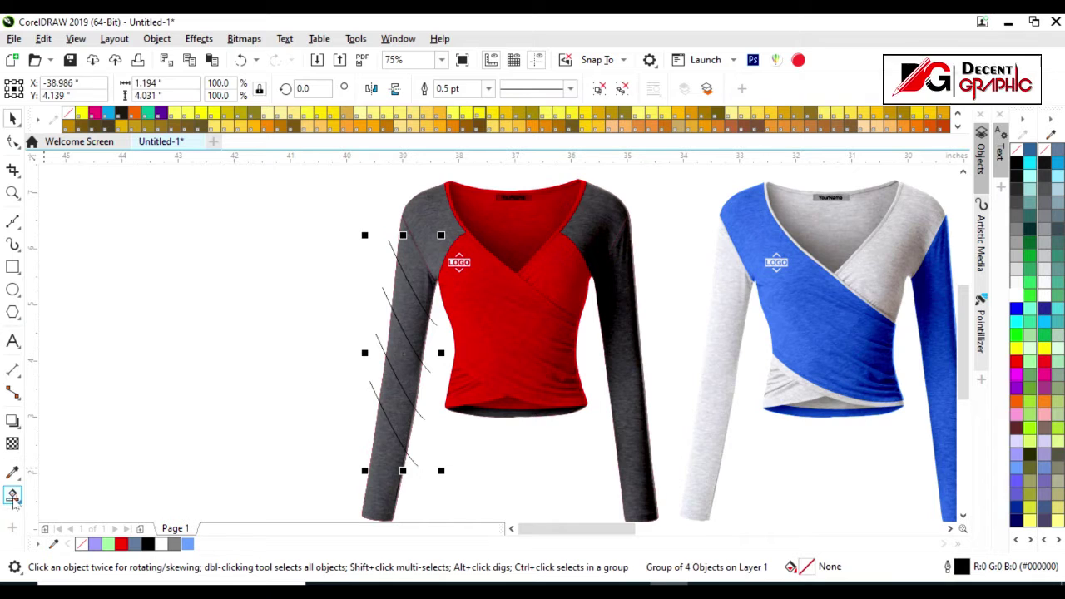
Smart Fill the four stripe bands on the left sleeve.
{"action": "left_click", "coordinate": [13, 495]}
{"action": "left_click", "coordinate": [411, 278]}
{"action": "left_click", "coordinate": [410, 314]}
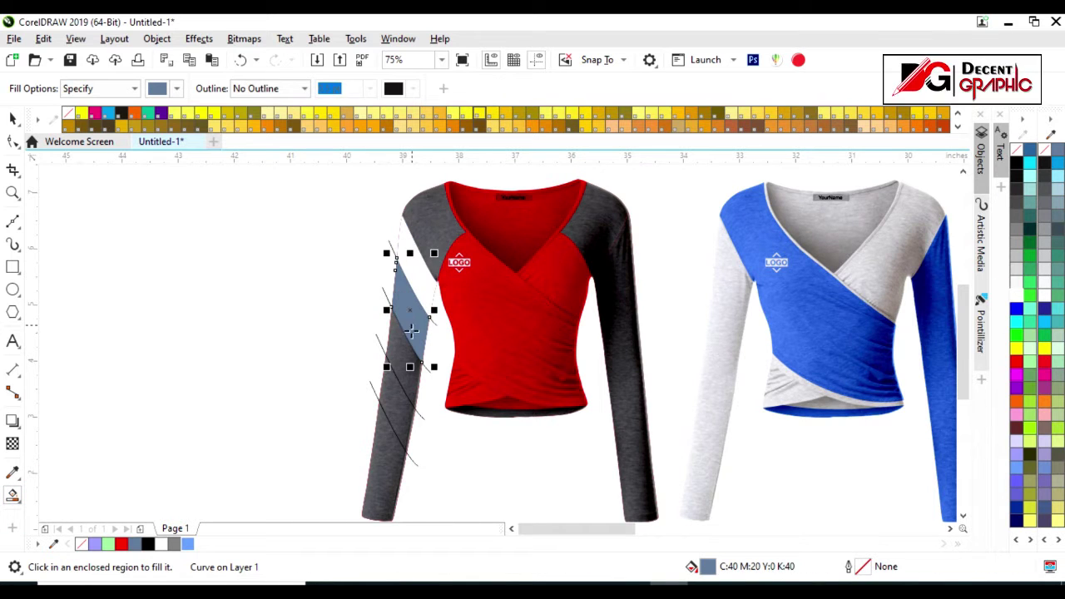
{"action": "left_click", "coordinate": [405, 356]}
{"action": "left_click", "coordinate": [399, 416]}
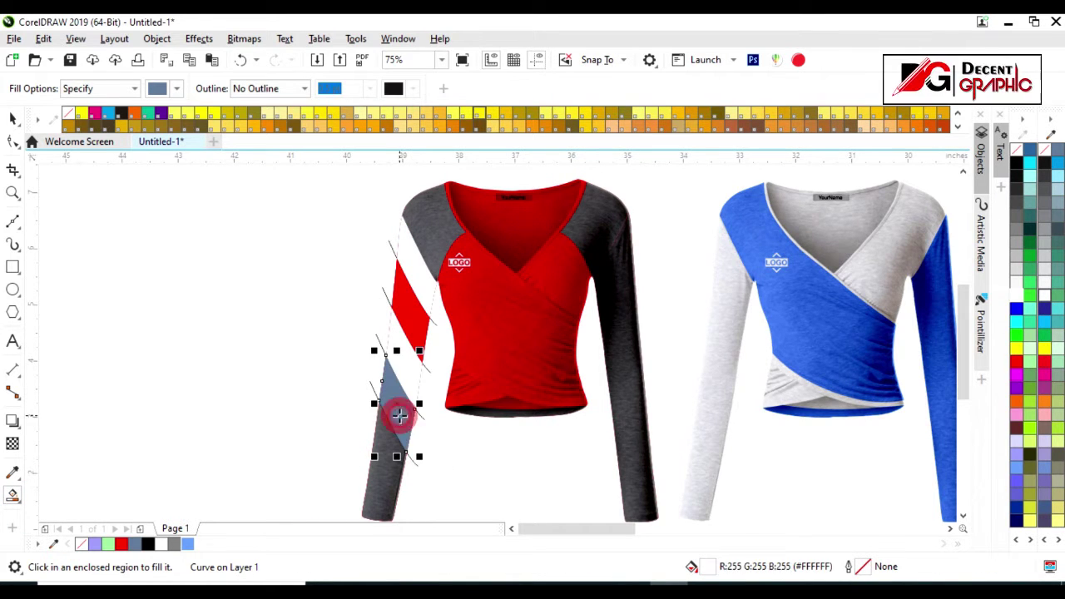
Copy the stripe lines onto the right sleeve and fill its bands red and white.
{"action": "left_click", "coordinate": [12, 118]}
{"action": "left_click_drag", "start_coordinate": [416, 362], "coordinate": [625, 367]}
{"action": "left_click", "coordinate": [13, 495]}
{"action": "left_click", "coordinate": [618, 275]}
{"action": "left_click", "coordinate": [623, 309]}
{"action": "left_click", "coordinate": [1016, 360]}
{"action": "left_click", "coordinate": [628, 407]}
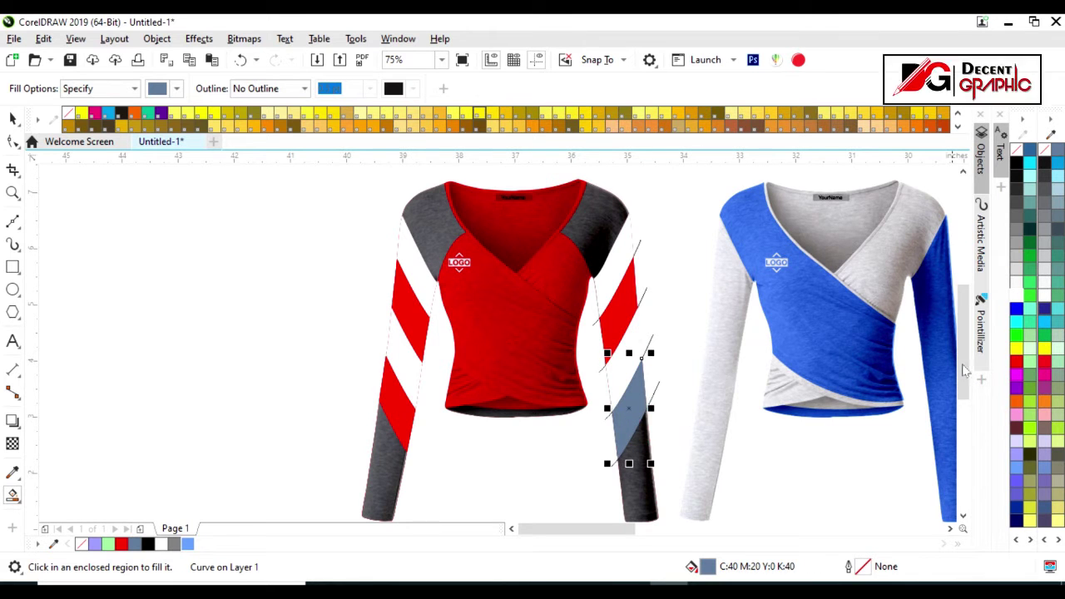
Select the whole striped red shirt.
{"action": "left_click", "coordinate": [12, 118]}
{"action": "left_click", "coordinate": [533, 438]}
{"action": "scroll", "coordinate": [458, 262], "scroll_direction": "down", "scroll_amount": 2}
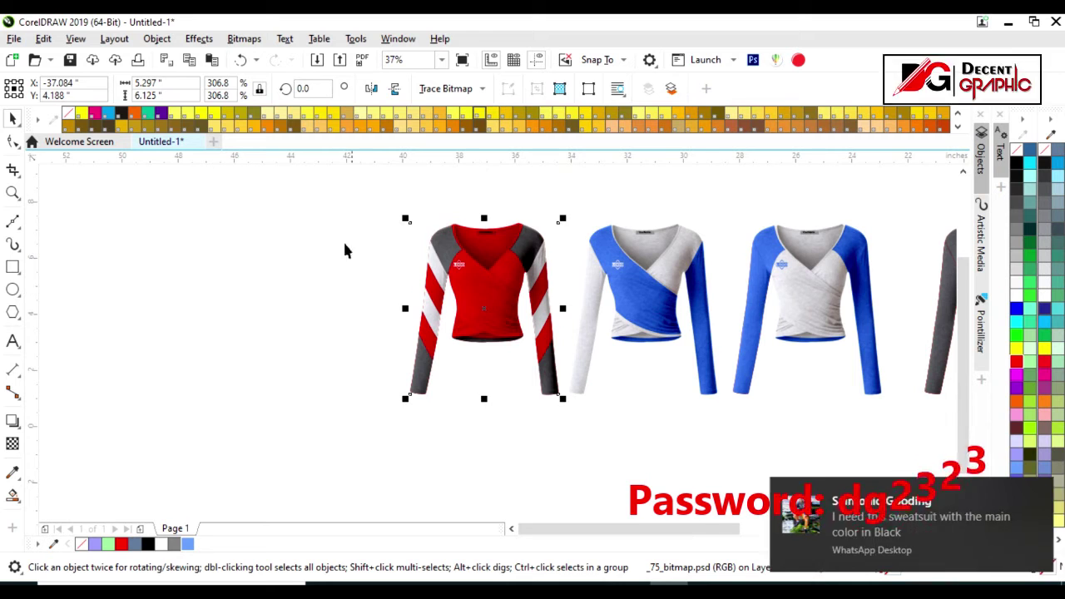
{"action": "left_click_drag", "start_coordinate": [328, 197], "coordinate": [583, 435]}
Delete the striped red shirt and copy the two blue shirts into a new row below.
{"action": "key", "text": "Delete"}
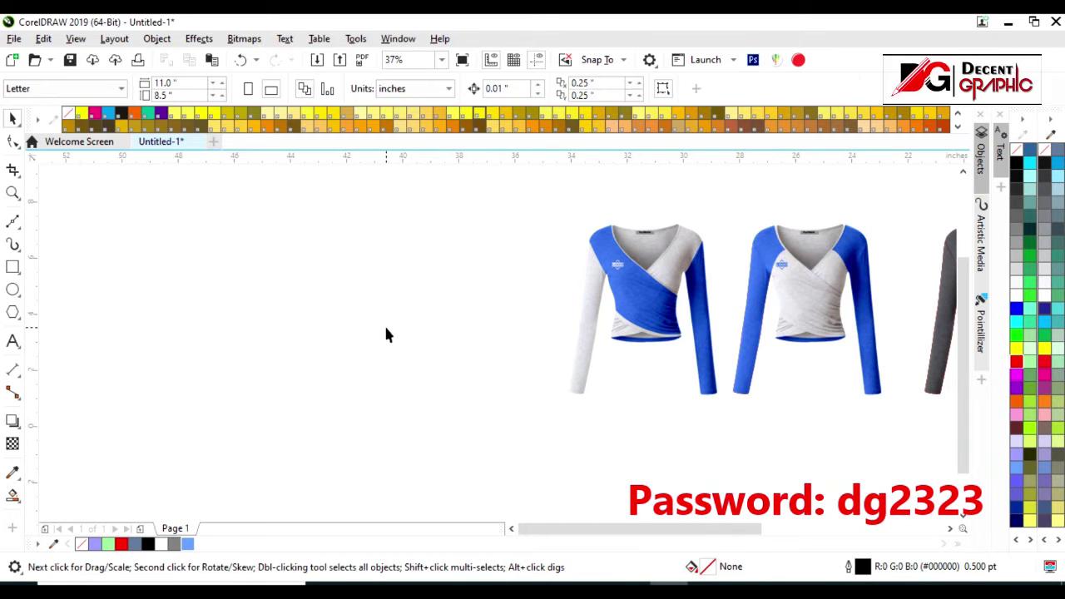
{"action": "scroll", "coordinate": [384, 323], "scroll_direction": "down", "scroll_amount": 2}
{"action": "scroll", "coordinate": [631, 348], "scroll_direction": "up", "scroll_amount": 4}
{"action": "scroll", "coordinate": [516, 316], "scroll_direction": "down", "scroll_amount": 2}
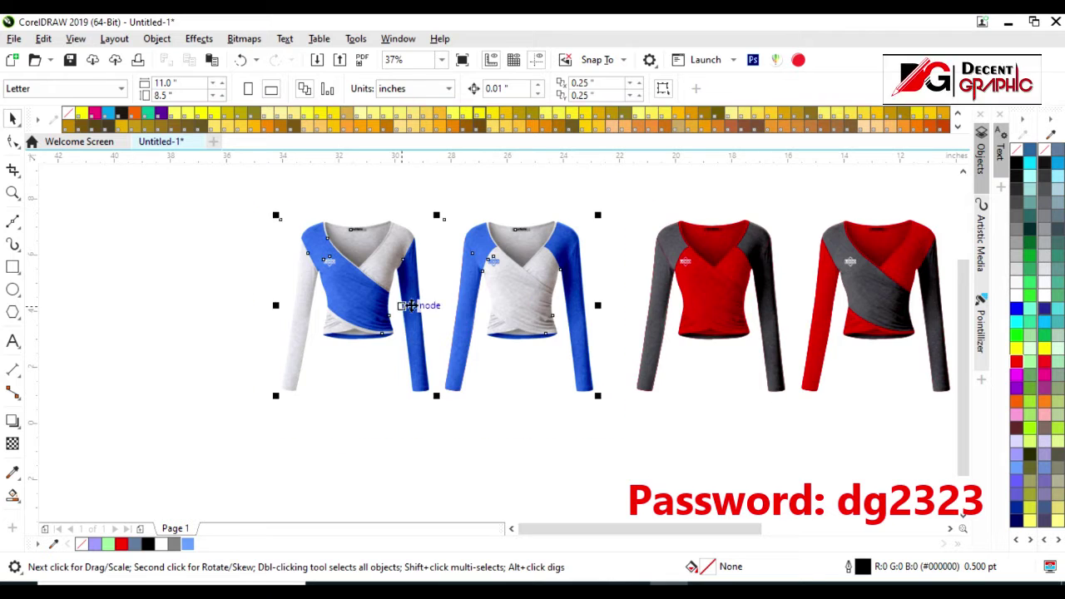
{"action": "scroll", "coordinate": [411, 306], "scroll_direction": "down", "scroll_amount": 2}
{"action": "left_click_drag", "start_coordinate": [414, 305], "coordinate": [414, 442]}
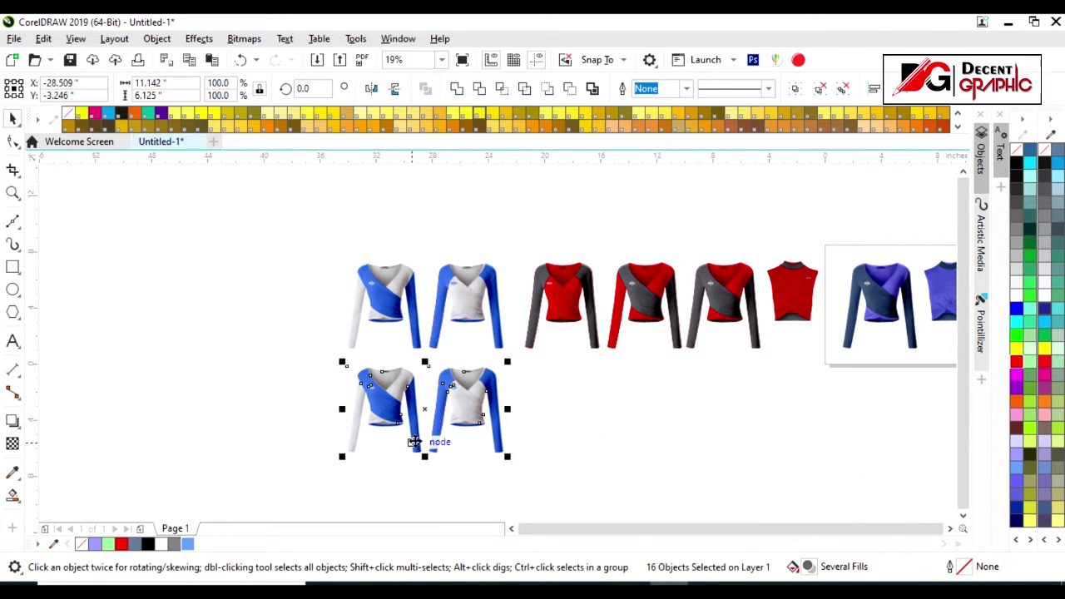
Remove the left copy's texture overlay and fill its body and left sleeve orange.
{"action": "scroll", "coordinate": [413, 442], "scroll_direction": "up", "scroll_amount": 4}
{"action": "left_click", "coordinate": [333, 352]}
{"action": "key", "text": "Delete"}
{"action": "left_click", "coordinate": [367, 245]}
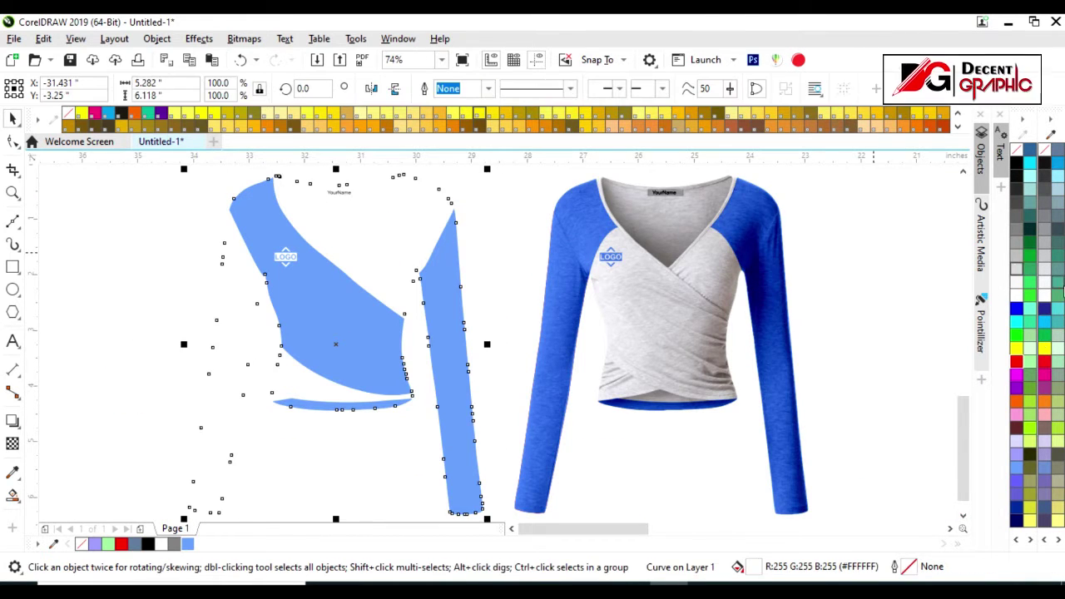
{"action": "left_click", "coordinate": [1016, 401]}
{"action": "left_click", "coordinate": [957, 366]}
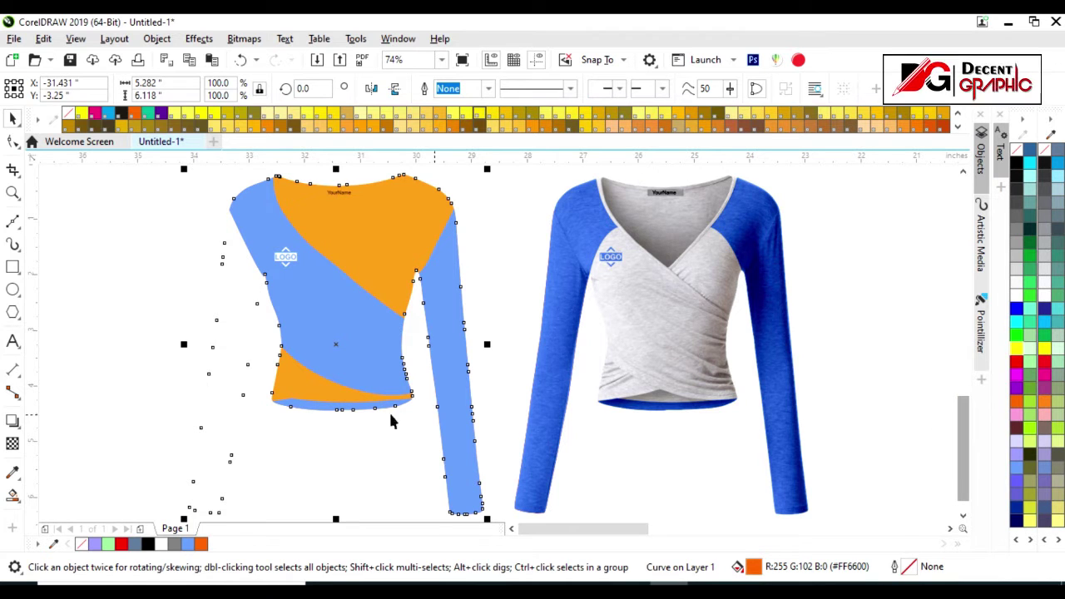
{"action": "left_click", "coordinate": [234, 381]}
{"action": "left_click", "coordinate": [214, 542]}
Fill the left copy's diagonal panel, right sleeve and hem grey.
{"action": "left_click", "coordinate": [338, 321]}
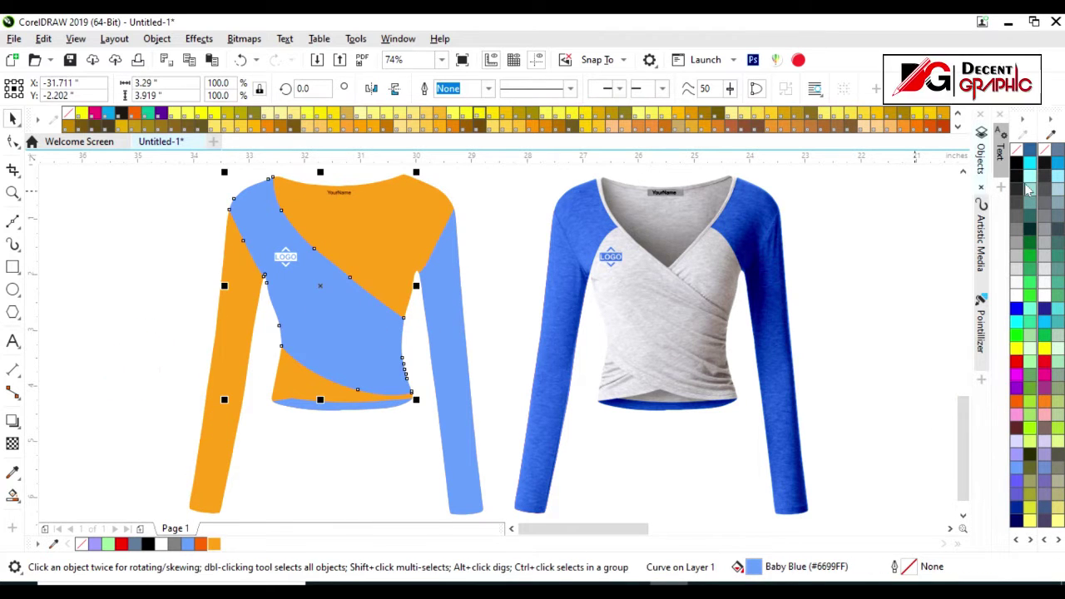
{"action": "left_click", "coordinate": [175, 545]}
{"action": "left_click", "coordinate": [463, 415]}
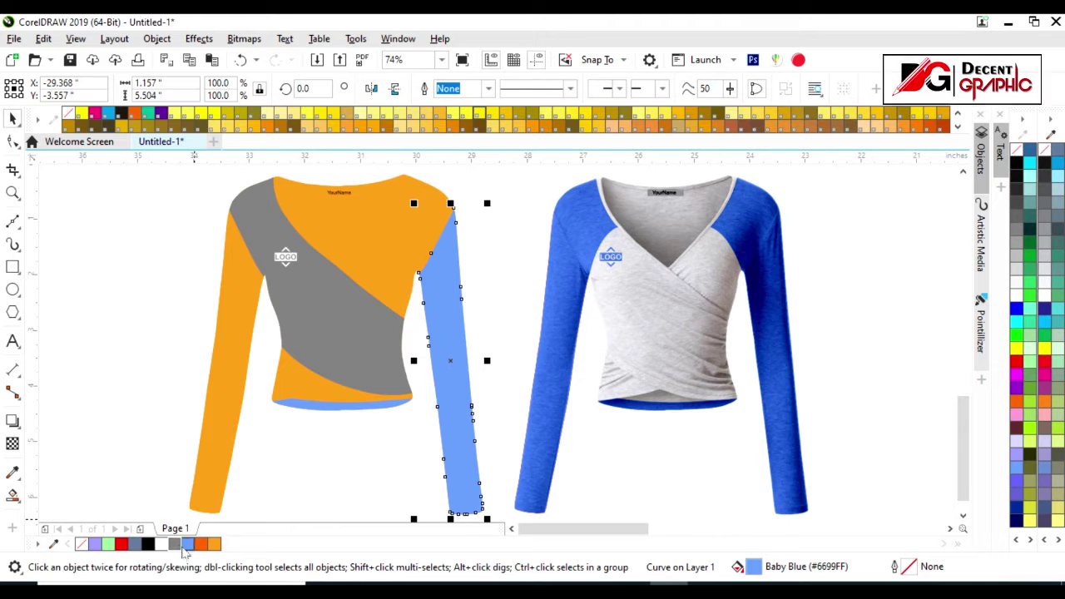
{"action": "left_click", "coordinate": [175, 545]}
{"action": "left_click", "coordinate": [333, 406]}
{"action": "left_click", "coordinate": [174, 545]}
On the second copy, remove the overlay, fill both sleeves orange and the body grey.
{"action": "left_click", "coordinate": [290, 458]}
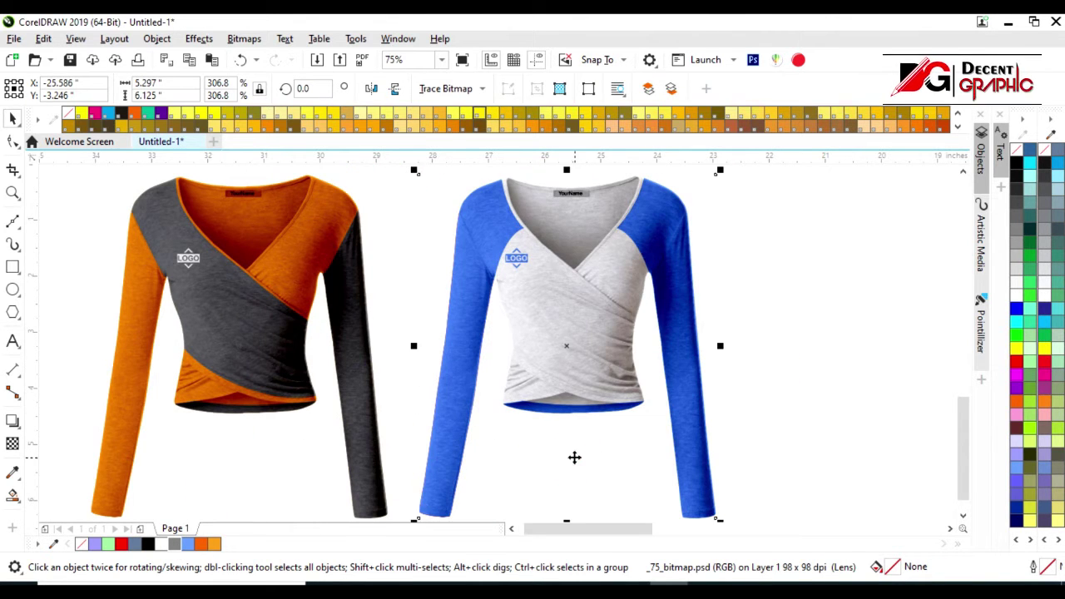
{"action": "key", "text": "Delete"}
{"action": "left_click", "coordinate": [689, 333]}
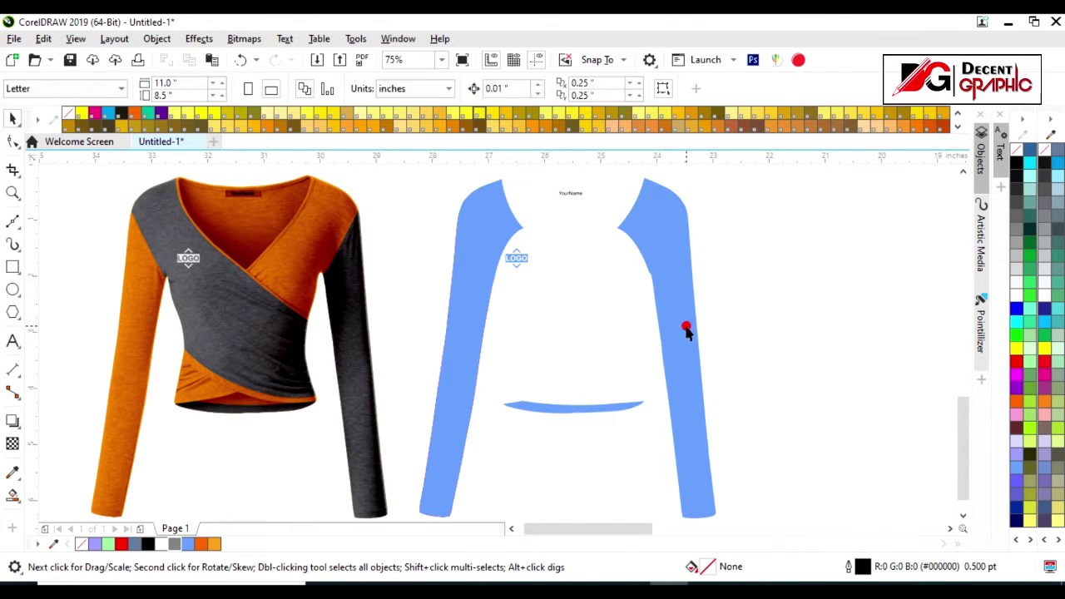
{"action": "left_click", "coordinate": [200, 544]}
{"action": "left_click", "coordinate": [444, 418]}
{"action": "left_click", "coordinate": [201, 543]}
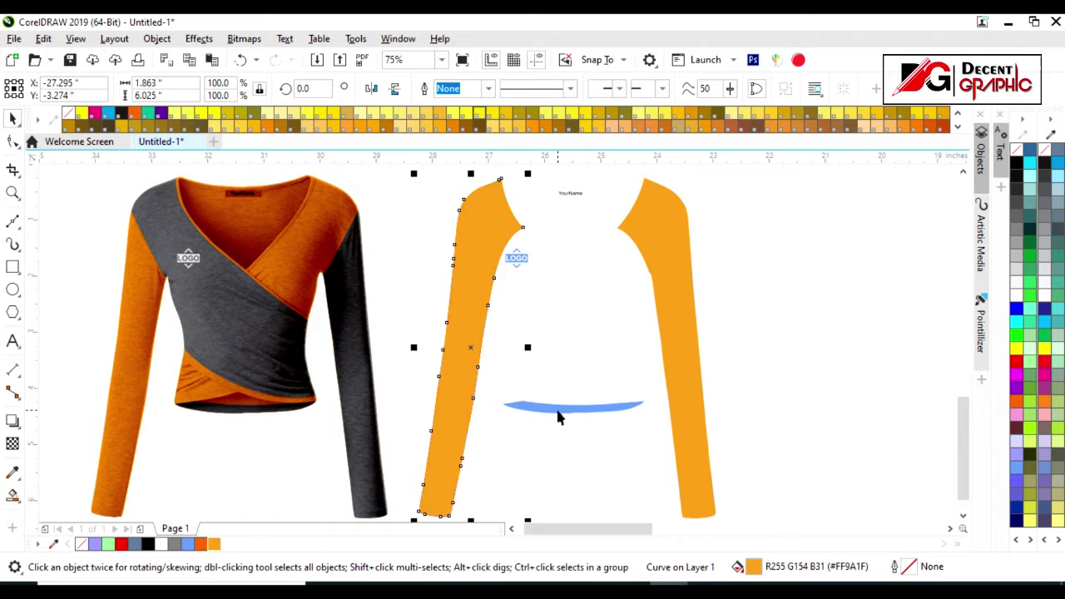
{"action": "left_click", "coordinate": [214, 545]}
{"action": "left_click", "coordinate": [174, 544]}
{"action": "left_click", "coordinate": [578, 439]}
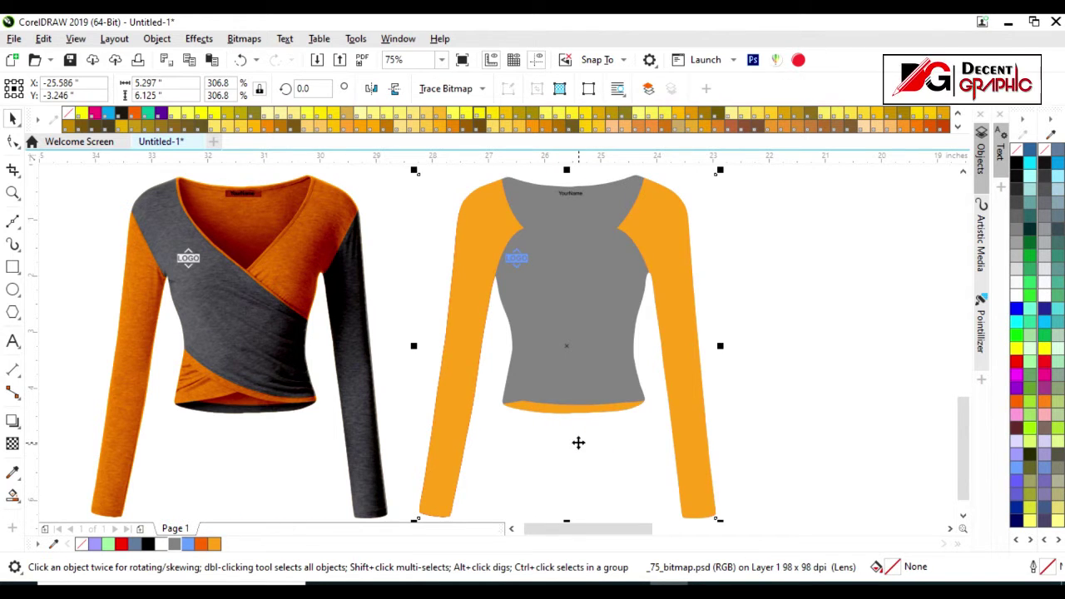
Select both orange shirts and drag-copy them to the right.
{"action": "scroll", "coordinate": [488, 315], "scroll_direction": "down", "scroll_amount": 1}
{"action": "left_click_drag", "start_coordinate": [666, 466], "coordinate": [275, 224]}
{"action": "left_click_drag", "start_coordinate": [442, 330], "coordinate": [744, 361]}
{"action": "scroll", "coordinate": [202, 337], "scroll_direction": "up", "scroll_amount": 2}
{"action": "left_click", "coordinate": [368, 317]}
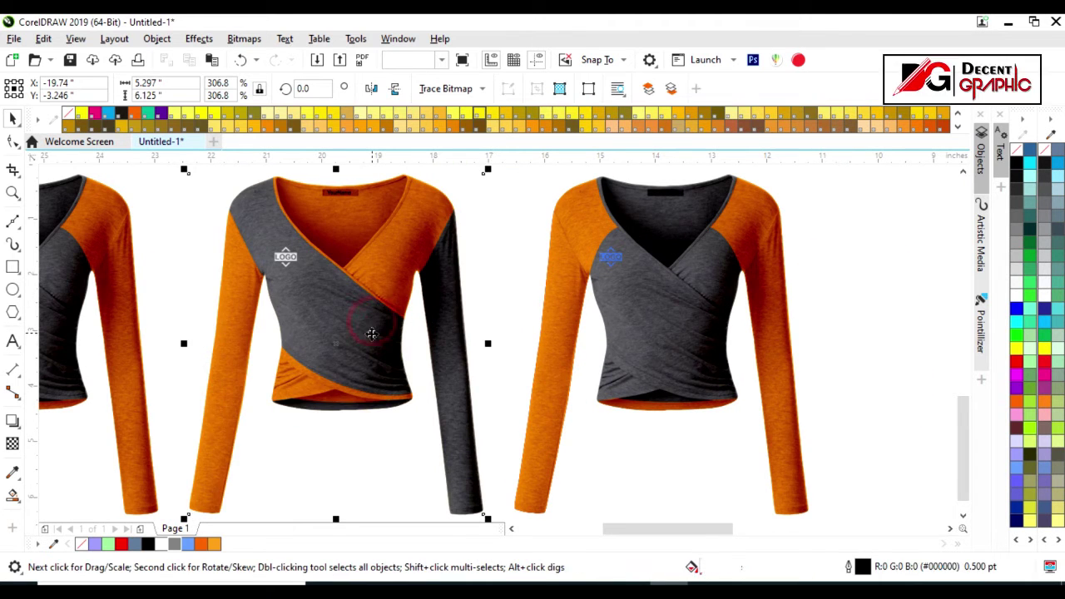
Fill the body and sleeve panels of both copied shirts pink.
{"action": "left_click", "coordinate": [383, 261]}
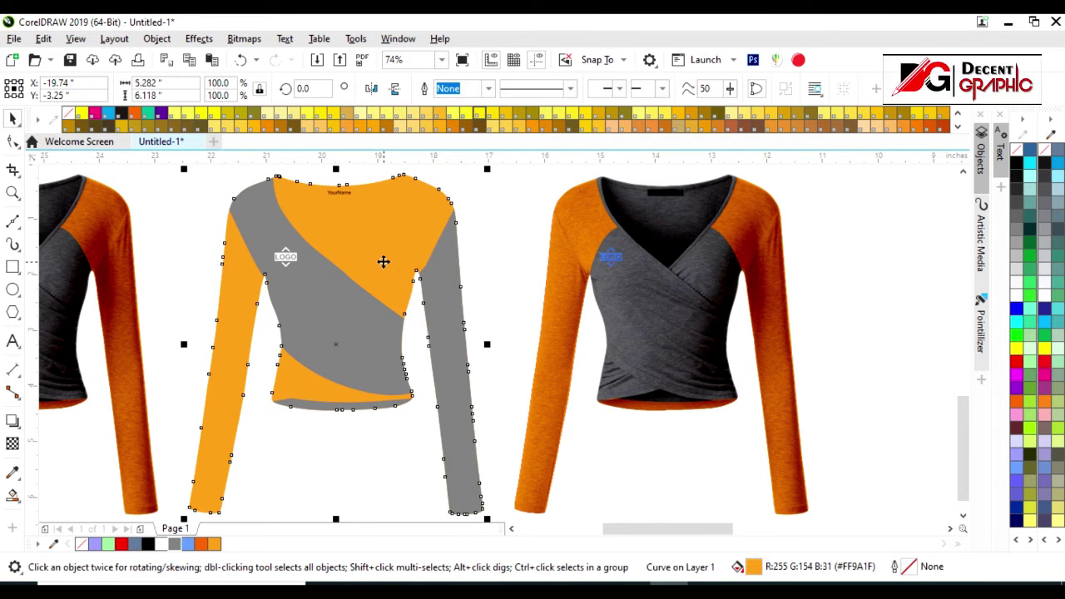
{"action": "left_click", "coordinate": [1024, 428]}
{"action": "left_click", "coordinate": [218, 487]}
{"action": "key", "text": "ctrl+r"}
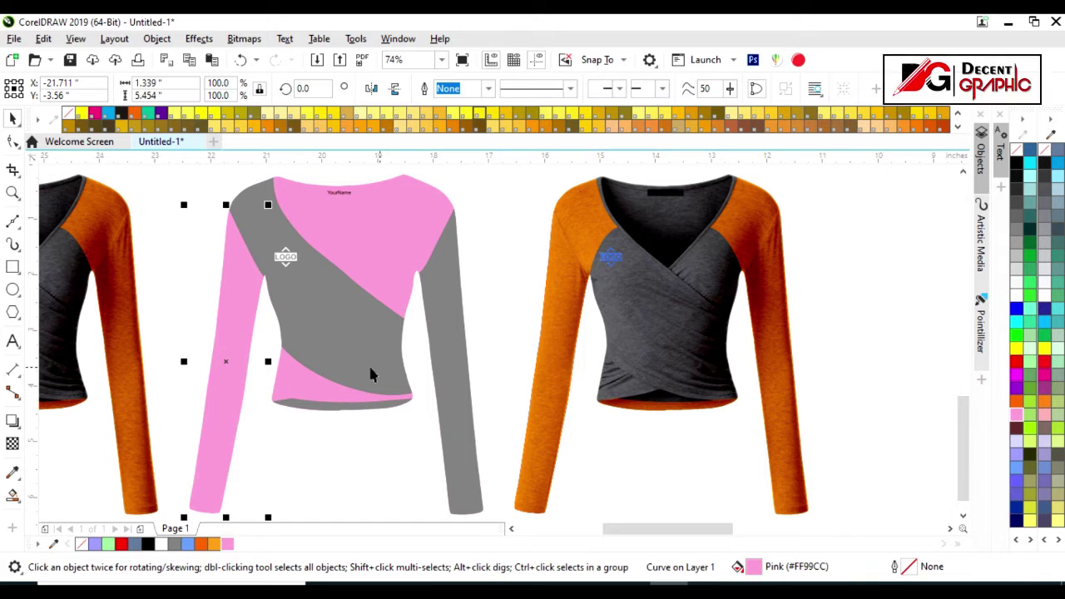
{"action": "left_click", "coordinate": [607, 426]}
{"action": "left_click", "coordinate": [544, 382]}
{"action": "left_click", "coordinate": [227, 544]}
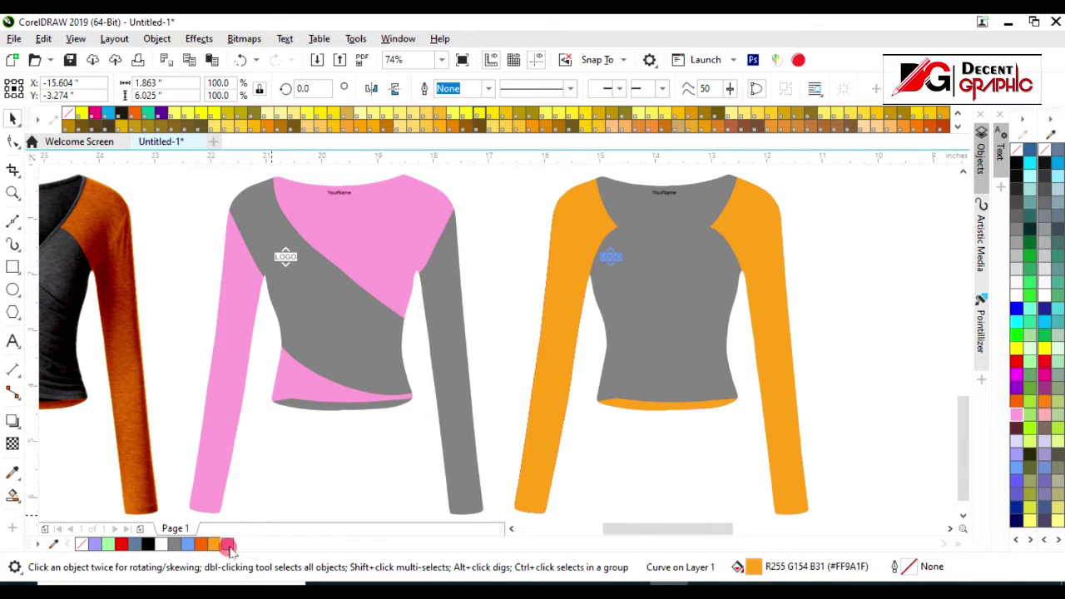
{"action": "key", "text": "ctrl+r"}
Check both pink shirts and drag-copy the pair to the right.
{"action": "left_click", "coordinate": [419, 354]}
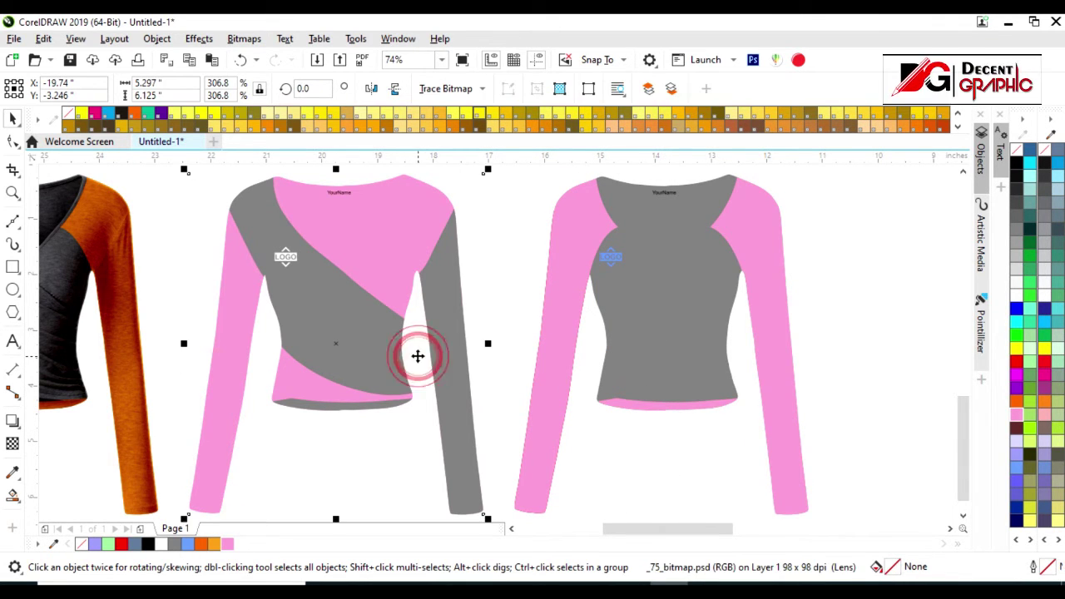
{"action": "left_click", "coordinate": [611, 406]}
{"action": "scroll", "coordinate": [611, 407], "scroll_direction": "down", "scroll_amount": 3}
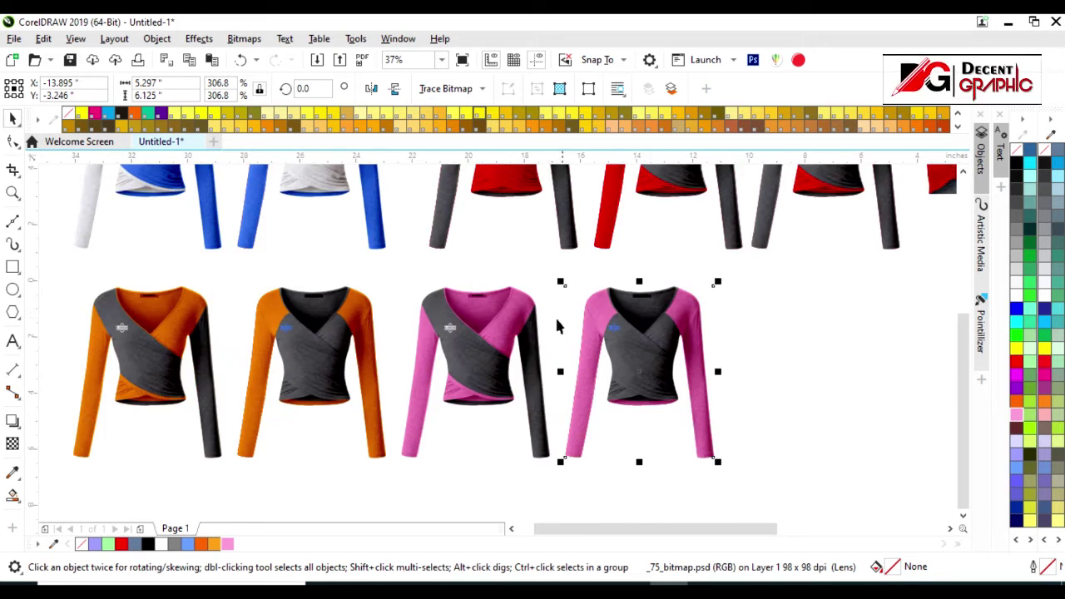
{"action": "scroll", "coordinate": [554, 315], "scroll_direction": "down", "scroll_amount": 3}
{"action": "left_click_drag", "start_coordinate": [559, 349], "coordinate": [713, 349]}
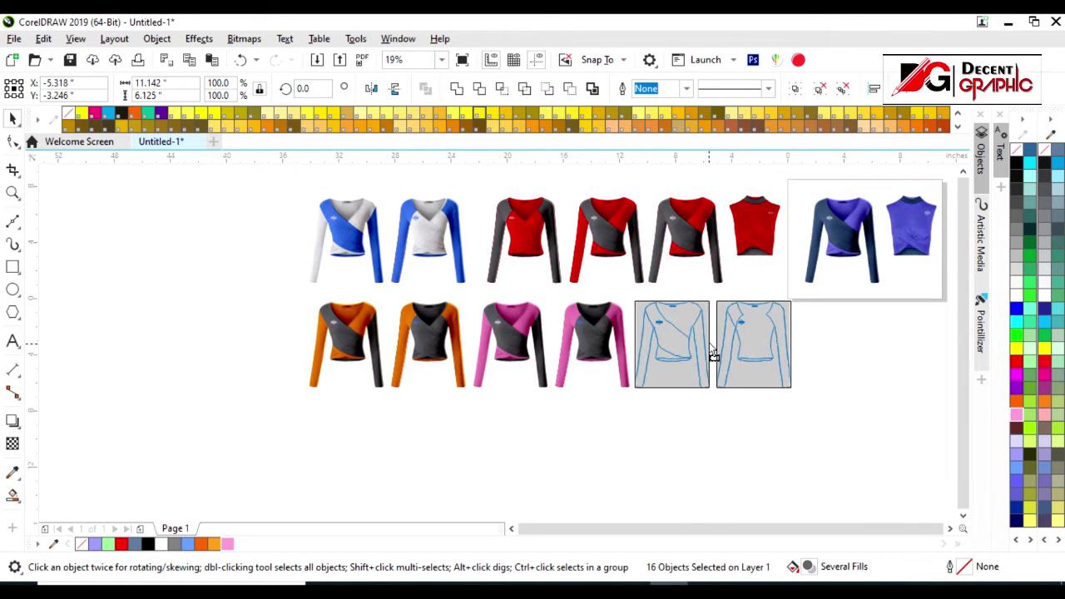
Zoom in and fill the middle shirt's body panel and sleeves green.
{"action": "key", "text": "shift+F2"}
{"action": "left_click", "coordinate": [277, 391]}
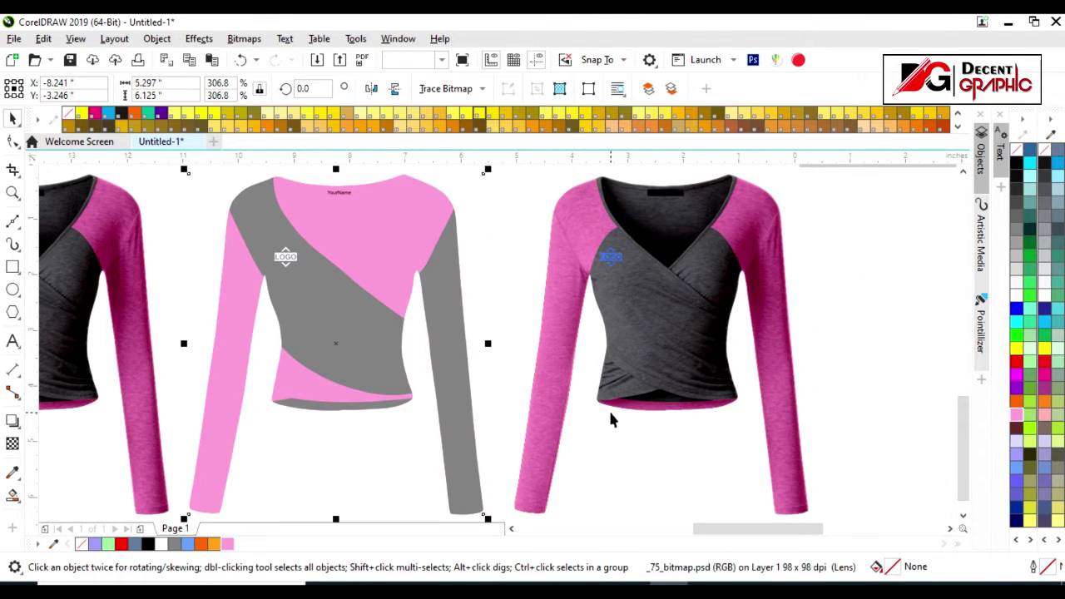
{"action": "left_click", "coordinate": [870, 297]}
{"action": "left_click", "coordinate": [336, 337]}
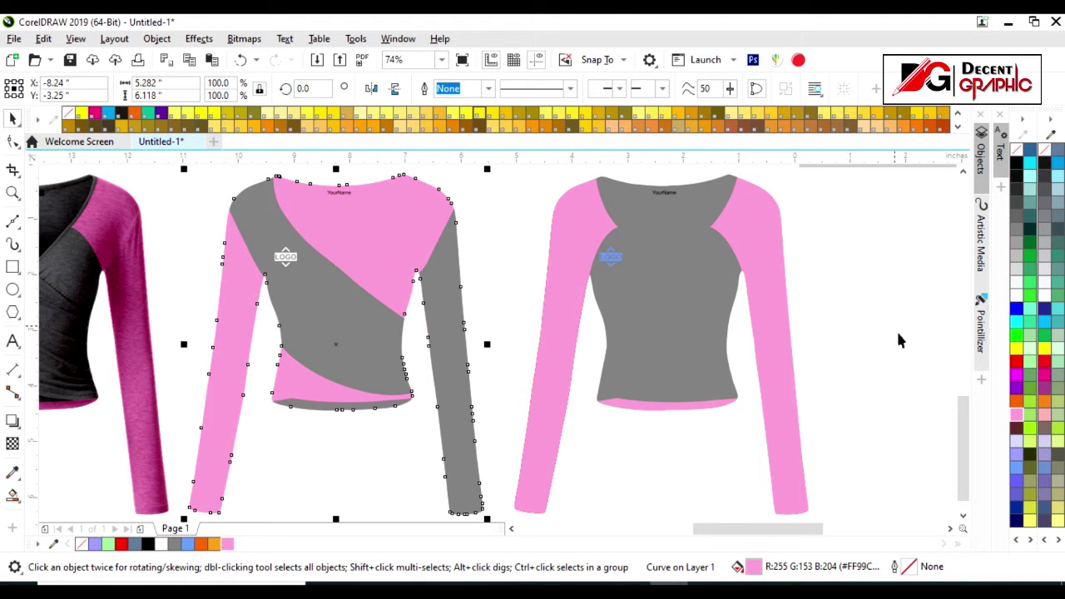
{"action": "left_click", "coordinate": [1017, 337]}
{"action": "left_click", "coordinate": [228, 431]}
{"action": "left_click", "coordinate": [241, 544]}
Fill the right shirt's left sleeve, bottom strip and right sleeve green.
{"action": "left_click", "coordinate": [566, 332]}
{"action": "left_click", "coordinate": [241, 543]}
{"action": "left_click", "coordinate": [241, 543]}
{"action": "left_click", "coordinate": [774, 405]}
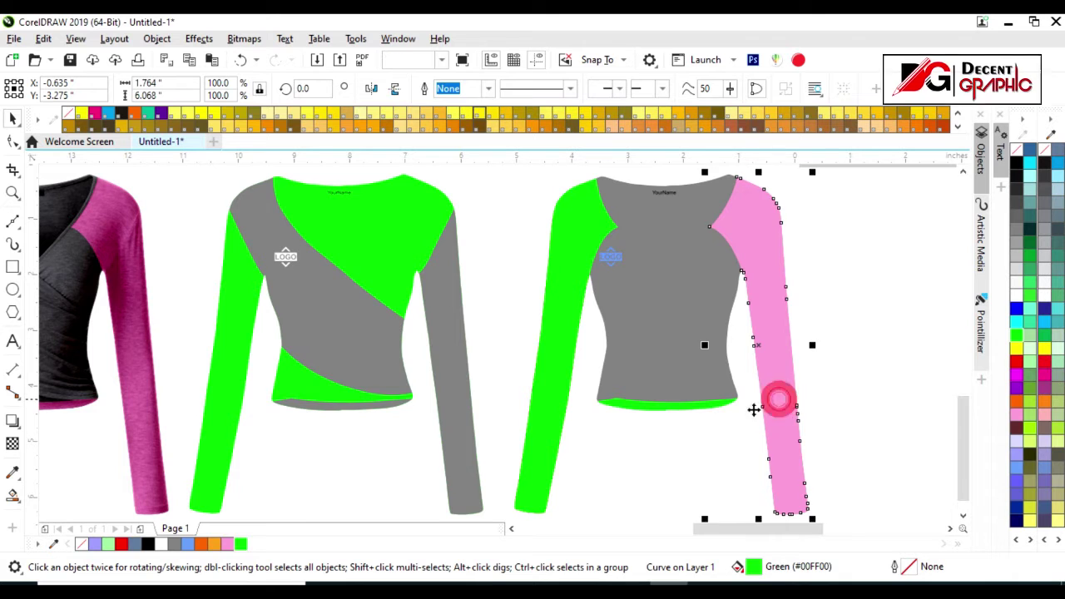
{"action": "left_click", "coordinate": [240, 544]}
{"action": "left_click", "coordinate": [350, 466]}
{"action": "left_click", "coordinate": [630, 447]}
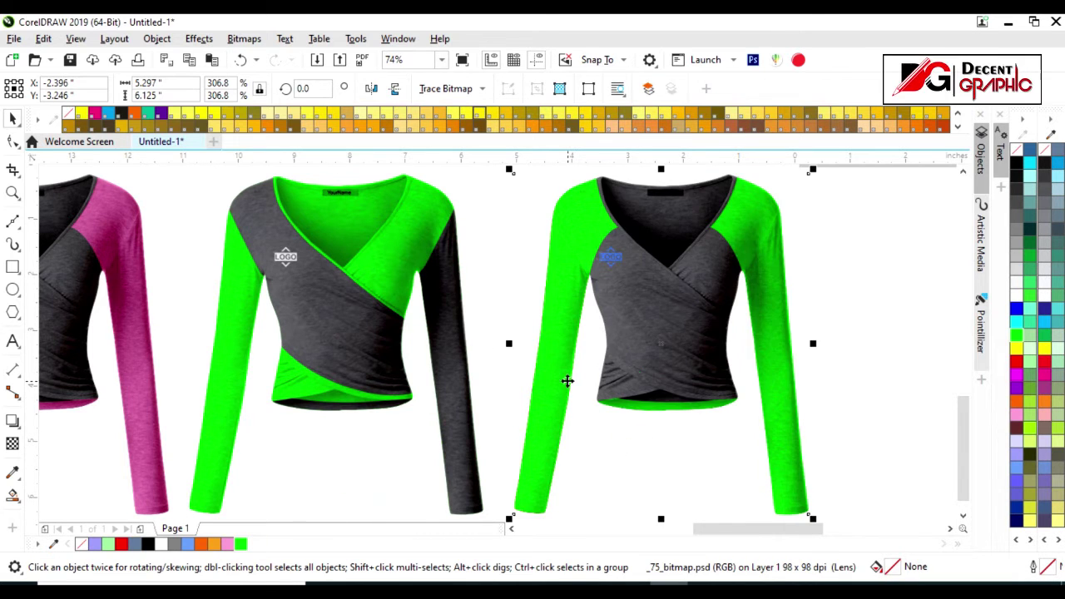
Select both green shirts and drag-copy the pair further right.
{"action": "scroll", "coordinate": [567, 380], "scroll_direction": "down", "scroll_amount": 2}
{"action": "scroll", "coordinate": [536, 361], "scroll_direction": "down", "scroll_amount": 2}
{"action": "left_click_drag", "start_coordinate": [459, 433], "coordinate": [620, 309]}
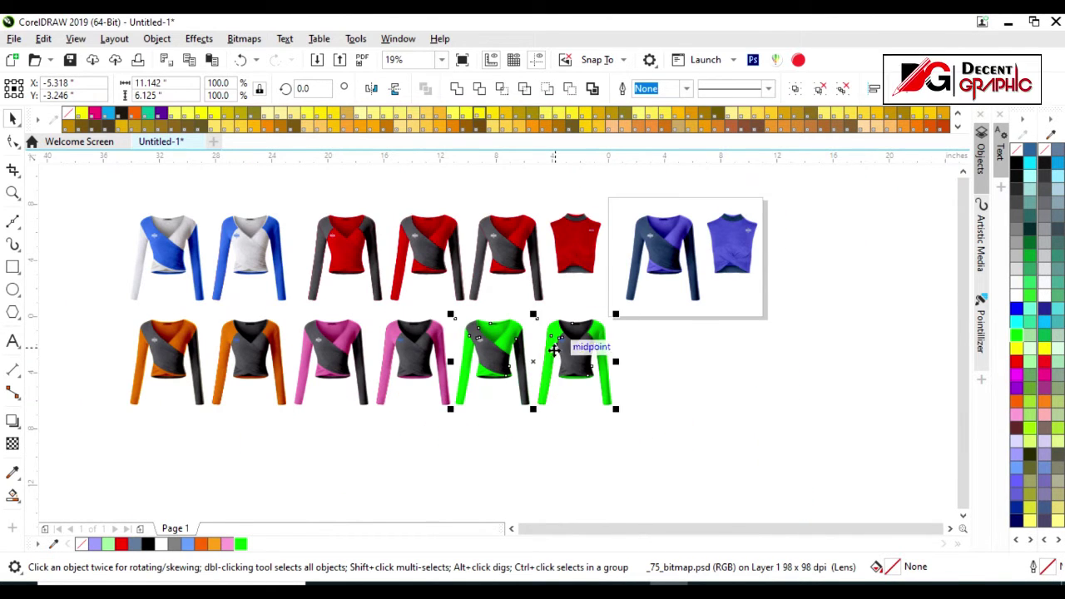
{"action": "left_click_drag", "start_coordinate": [533, 362], "coordinate": [686, 362]}
{"action": "scroll", "coordinate": [687, 362], "scroll_direction": "up", "scroll_amount": 2}
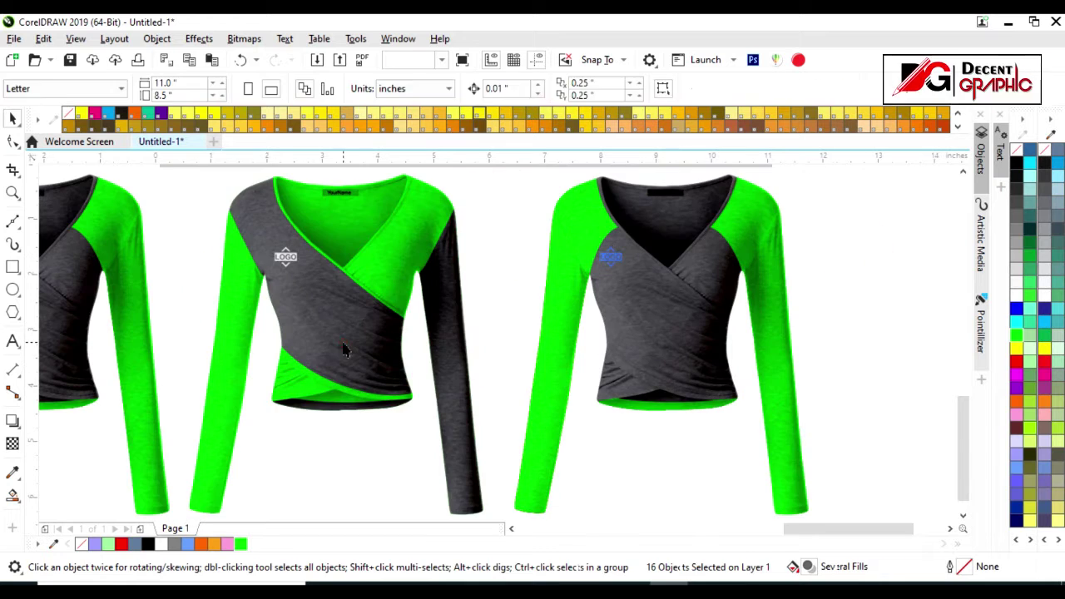
Remove the texture photo and fill both shirts' green panels and sleeves deep violet.
{"action": "left_click", "coordinate": [658, 357]}
{"action": "key", "text": "Delete"}
{"action": "left_click", "coordinate": [353, 243]}
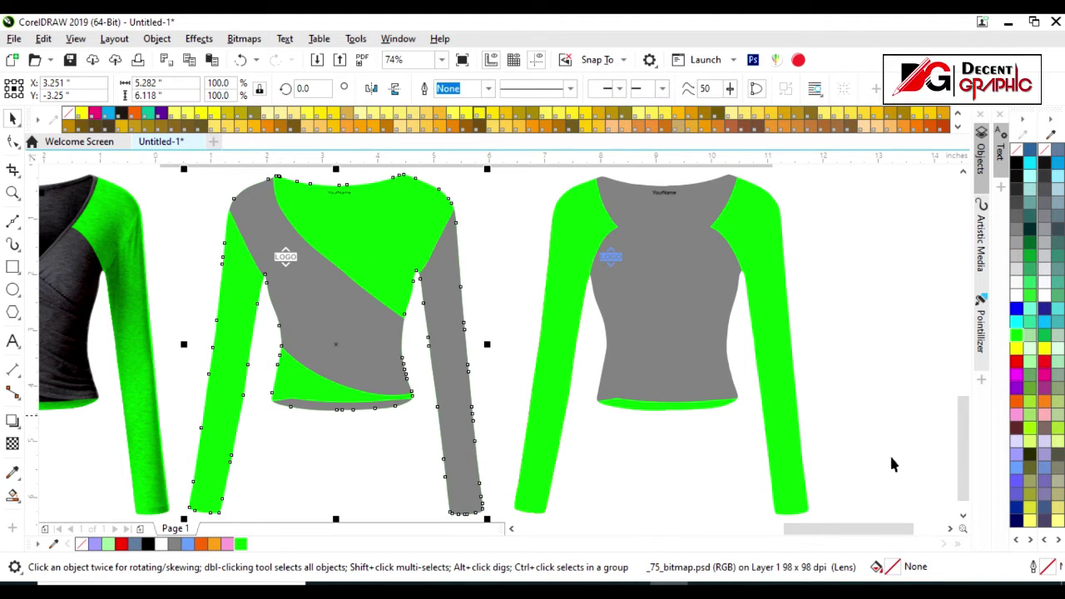
{"action": "left_click", "coordinate": [1030, 541]}
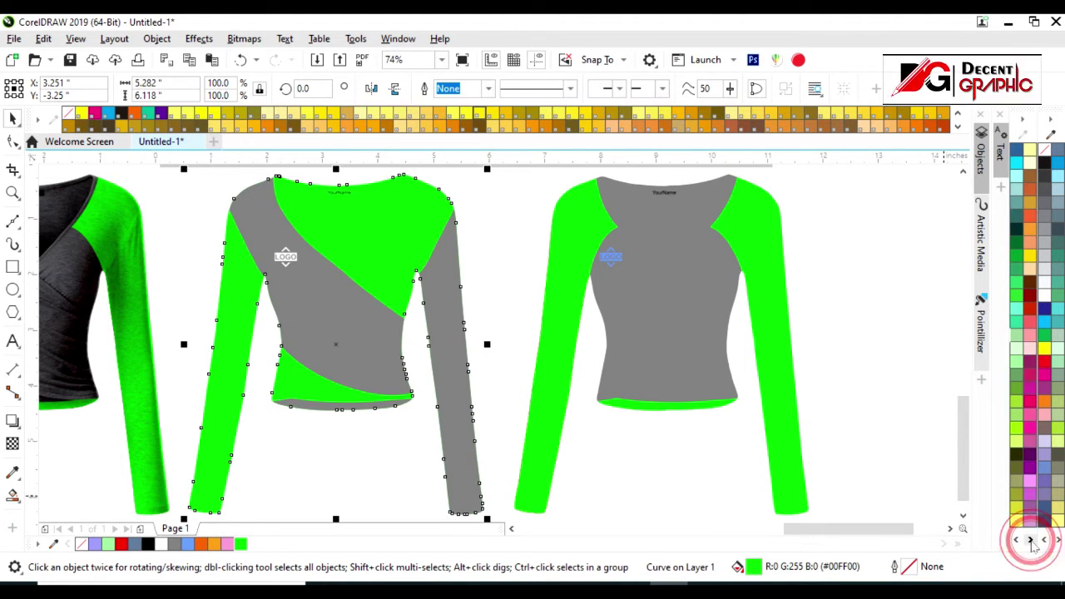
{"action": "left_click", "coordinate": [1030, 471]}
{"action": "left_click", "coordinate": [225, 437]}
{"action": "left_click", "coordinate": [254, 543]}
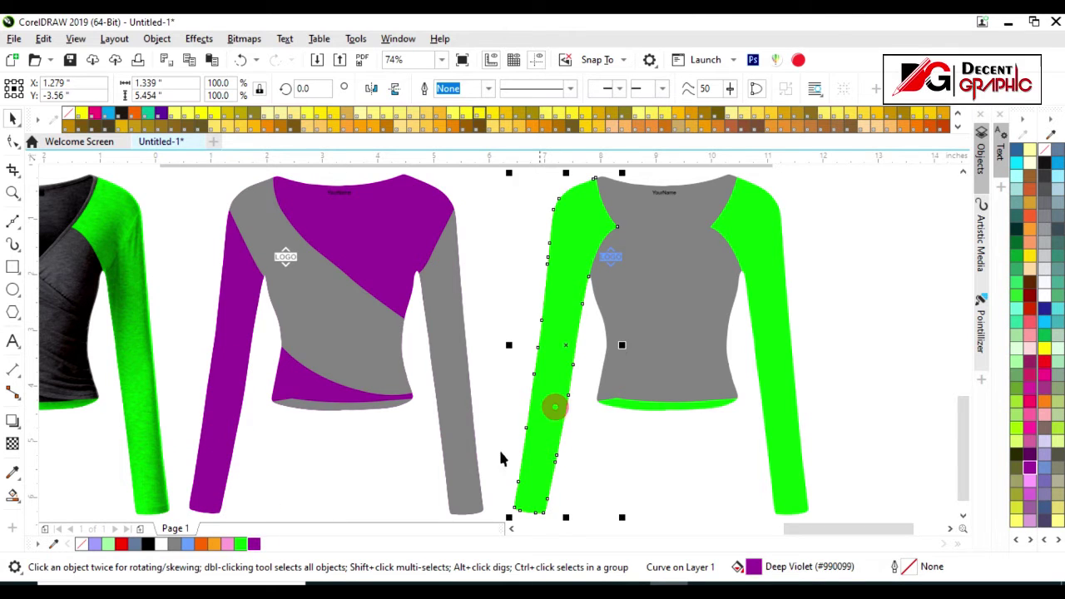
{"action": "left_click", "coordinate": [556, 414]}
{"action": "left_click", "coordinate": [254, 543]}
{"action": "key", "text": "Tab"}
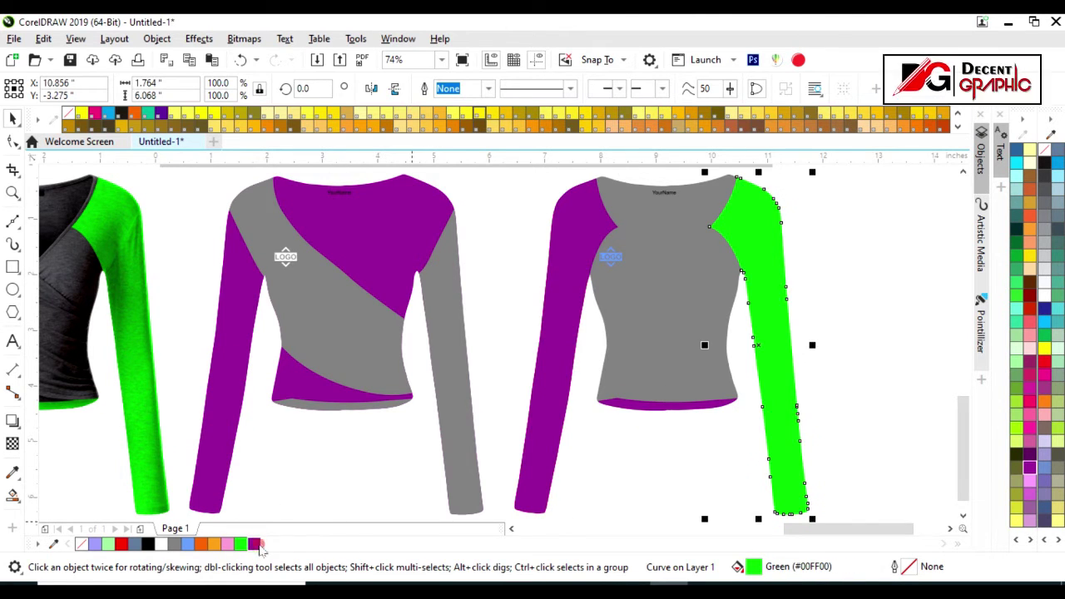
{"action": "left_click", "coordinate": [256, 545]}
Fill the grey body, panel and sleeve light violet and restore the fabric texture photo.
{"action": "left_click", "coordinate": [634, 341]}
{"action": "left_click", "coordinate": [1031, 481]}
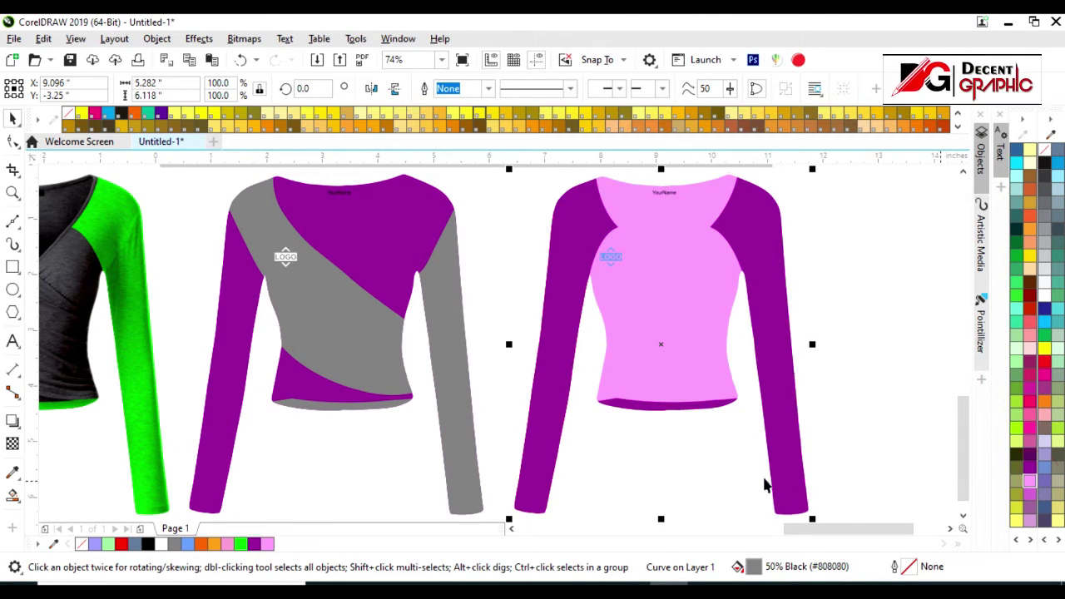
{"action": "left_click", "coordinate": [267, 543]}
{"action": "left_click", "coordinate": [467, 450]}
{"action": "left_click", "coordinate": [267, 544]}
{"action": "key", "text": "Tab"}
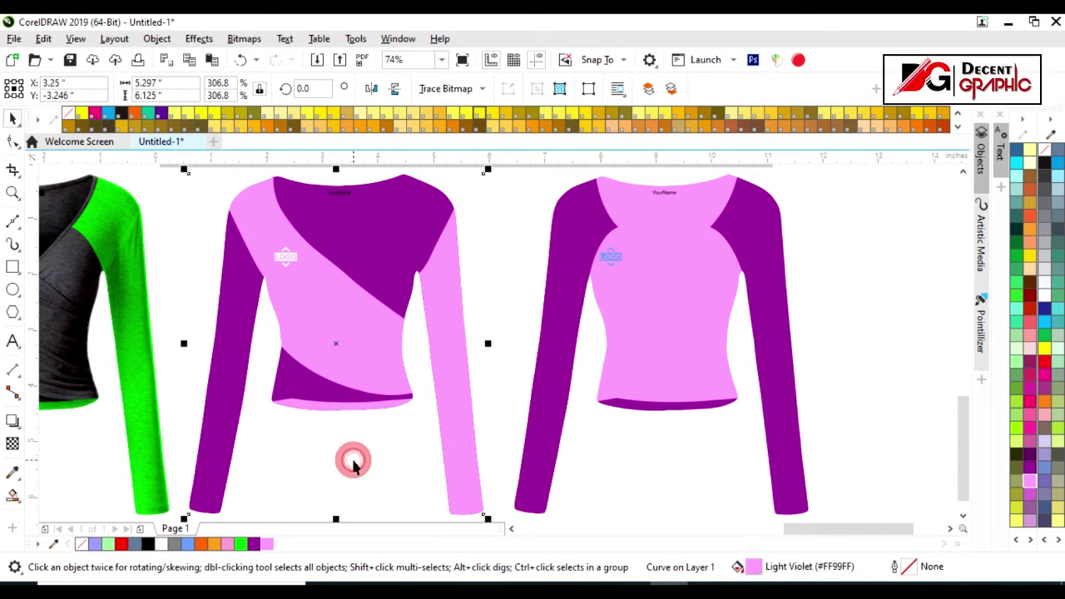
{"action": "left_click", "coordinate": [353, 462]}
Zoom to fit all the mockups and clear the selection.
{"action": "key", "text": "ctrl+Home"}
{"action": "scroll", "coordinate": [513, 356], "scroll_direction": "down", "scroll_amount": 3}
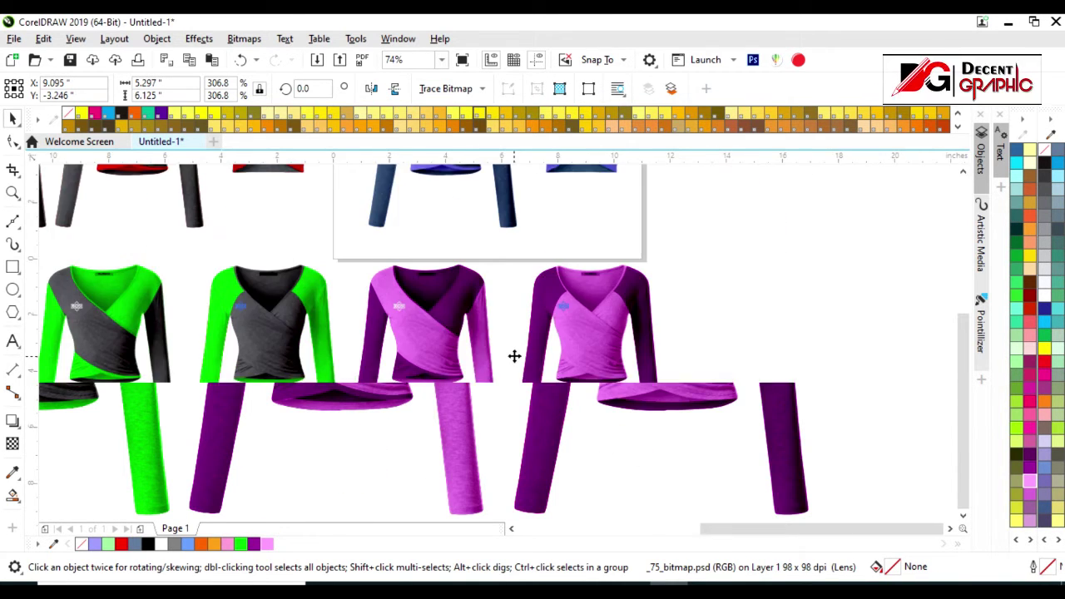
{"action": "scroll", "coordinate": [513, 356], "scroll_direction": "down", "scroll_amount": 4}
{"action": "left_click_drag", "start_coordinate": [609, 278], "coordinate": [198, 431]}
{"action": "key", "text": "shift+F2"}
{"action": "key", "text": "Escape"}
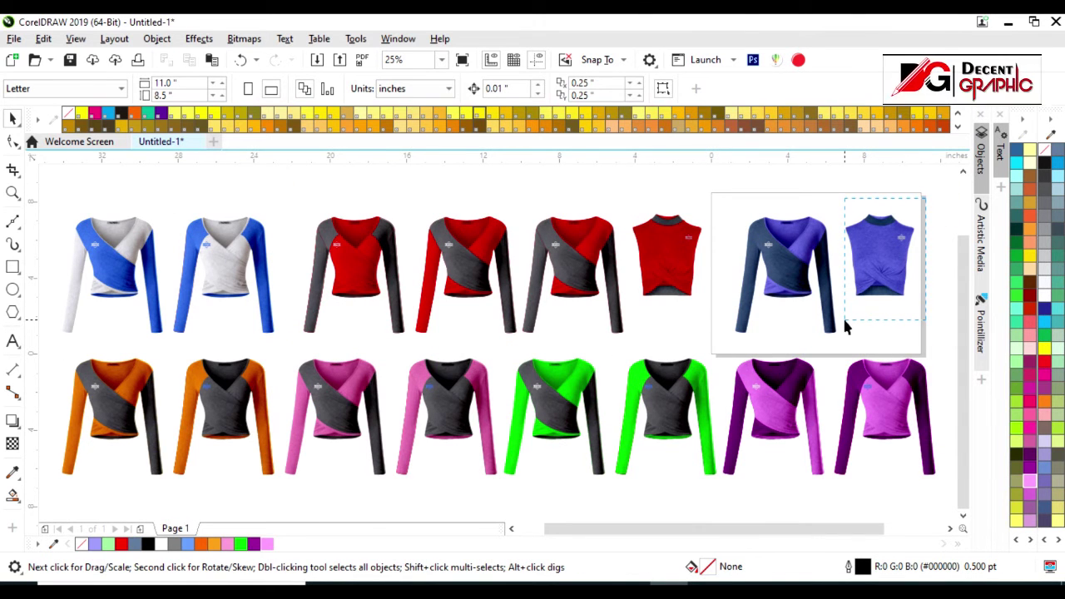
Move the blue crop top down to the second row and fill its body orange.
{"action": "left_click_drag", "start_coordinate": [844, 327], "coordinate": [845, 325]}
{"action": "mouse_move", "coordinate": [882, 250]}
{"action": "left_mouse_down"}
{"action": "mouse_move", "coordinate": [116, 509]}
{"action": "mouse_move", "coordinate": [130, 452]}
{"action": "left_mouse_up"}
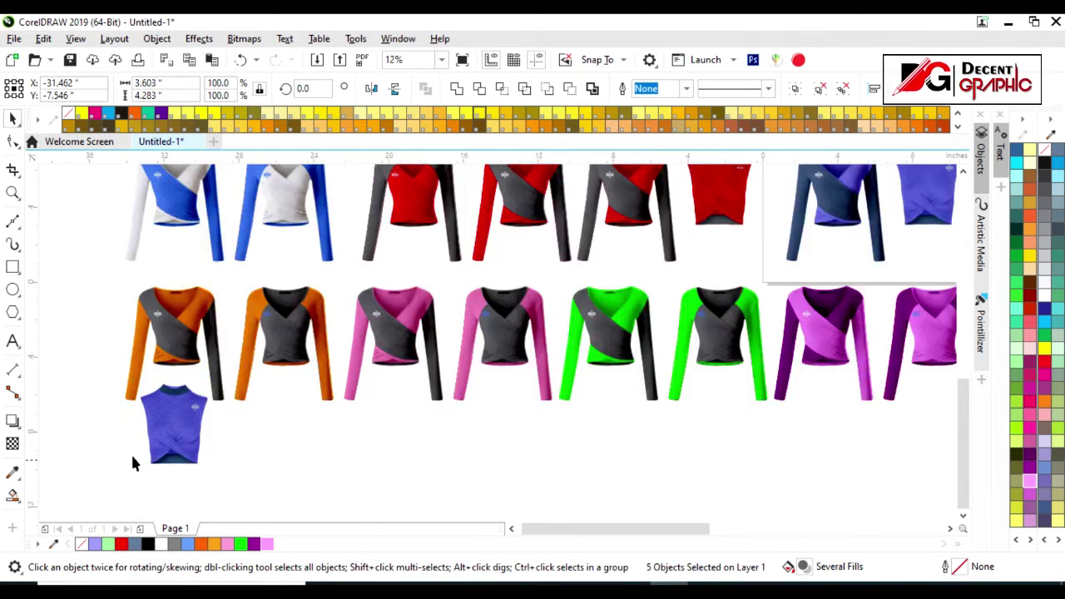
{"action": "scroll", "coordinate": [130, 453], "scroll_direction": "up", "scroll_amount": 4}
{"action": "left_click", "coordinate": [196, 399]}
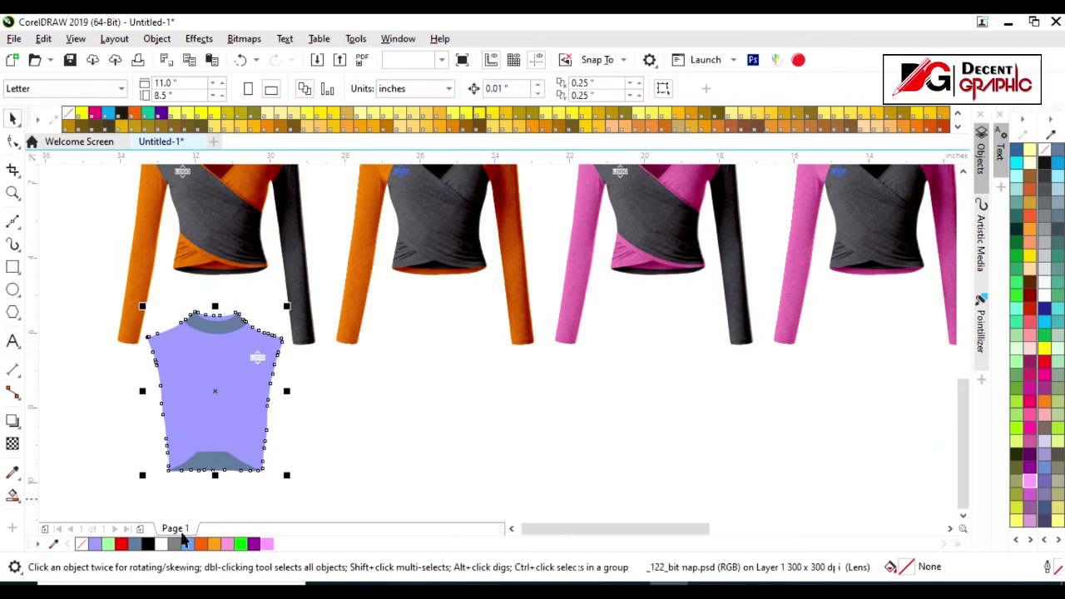
{"action": "left_click", "coordinate": [214, 544]}
{"action": "left_click", "coordinate": [182, 362]}
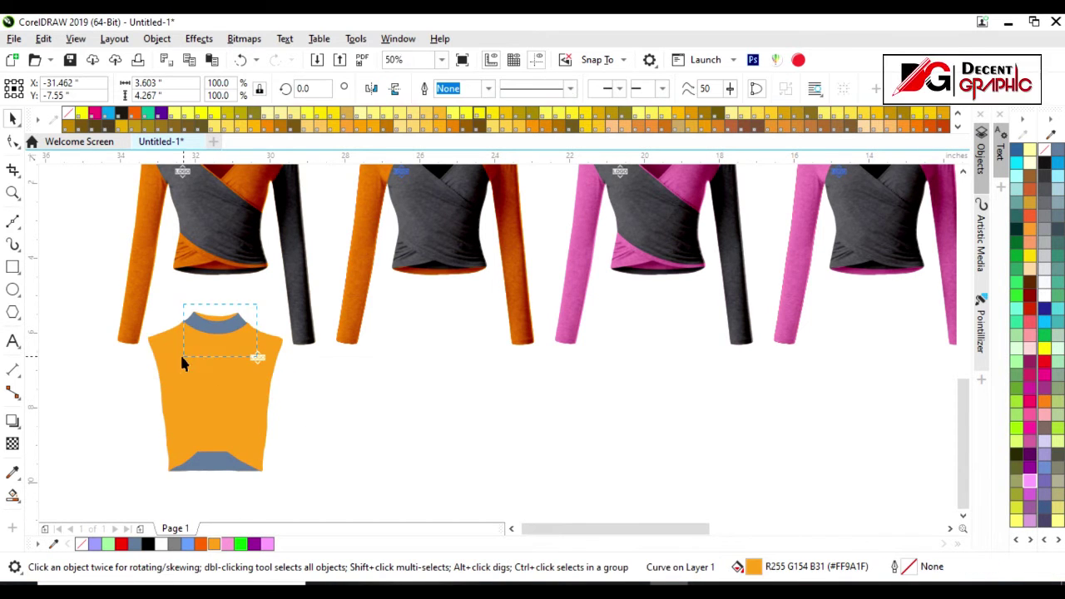
{"action": "left_click", "coordinate": [229, 468]}
{"action": "left_click", "coordinate": [275, 421]}
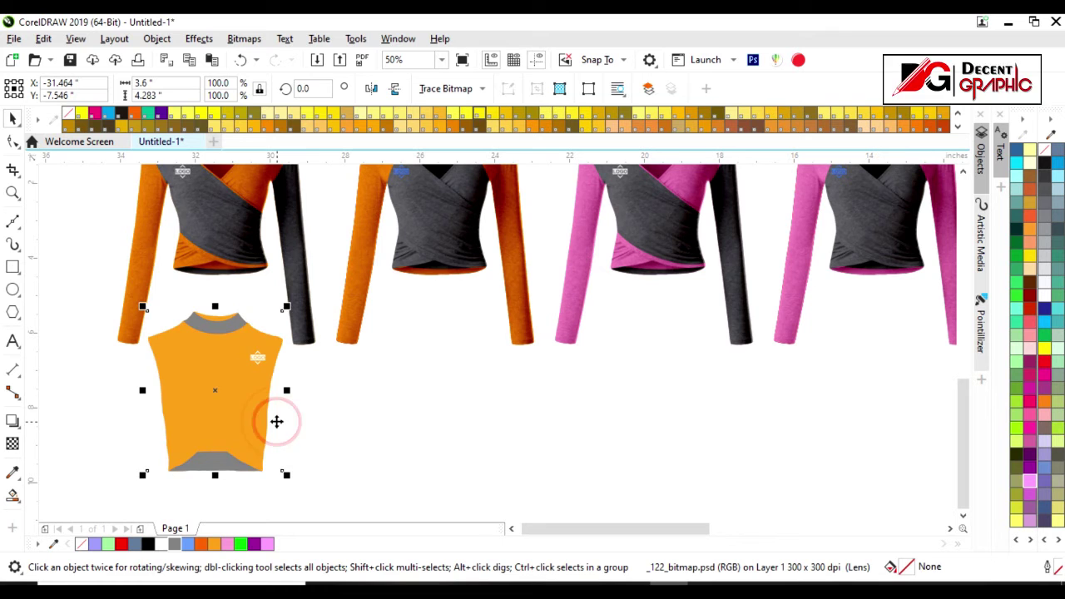
{"action": "key", "text": "shift+Page_Up"}
Copy the crop top under the pink wrap tops with a Deep Violet body, then copy it under the green pair.
{"action": "left_click_drag", "start_coordinate": [344, 507], "coordinate": [346, 504]}
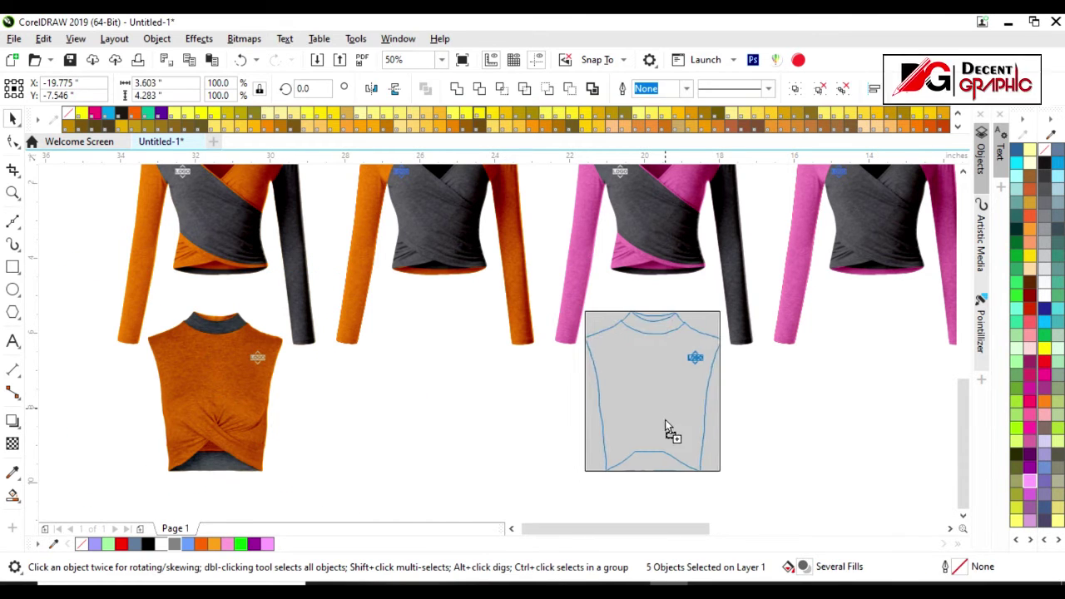
{"action": "left_click_drag", "start_coordinate": [225, 409], "coordinate": [671, 433]}
{"action": "key", "text": "Tab"}
{"action": "left_click", "coordinate": [267, 544]}
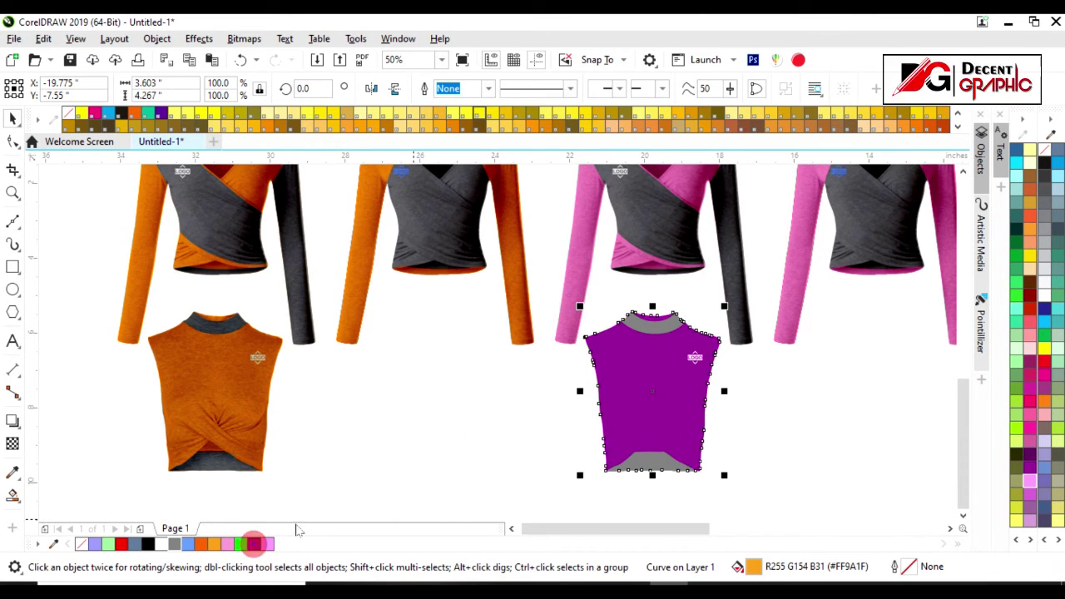
{"action": "key", "text": "Tab"}
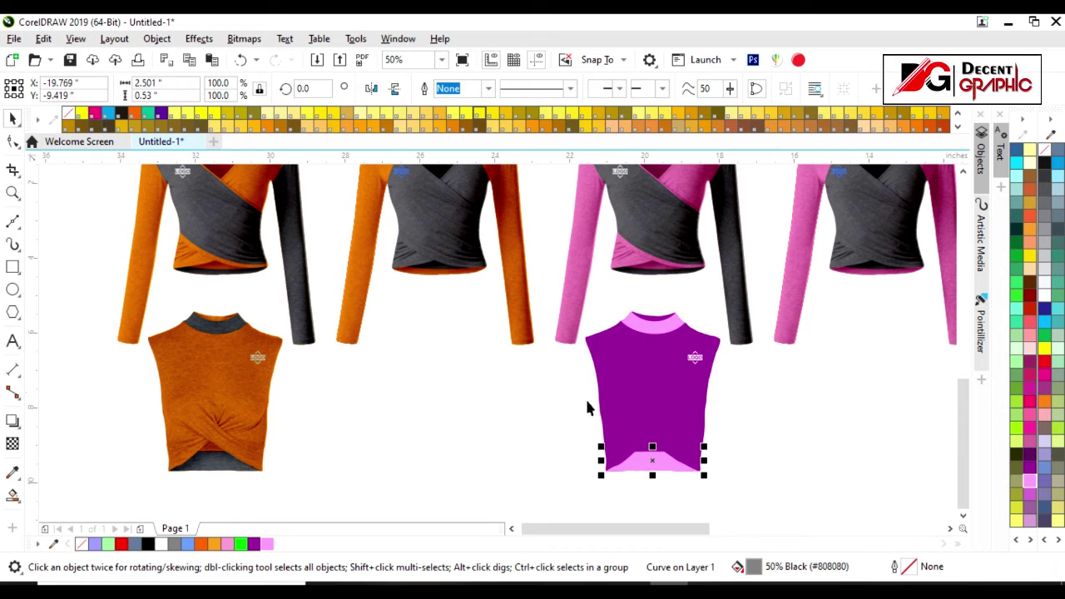
{"action": "key", "text": "Tab"}
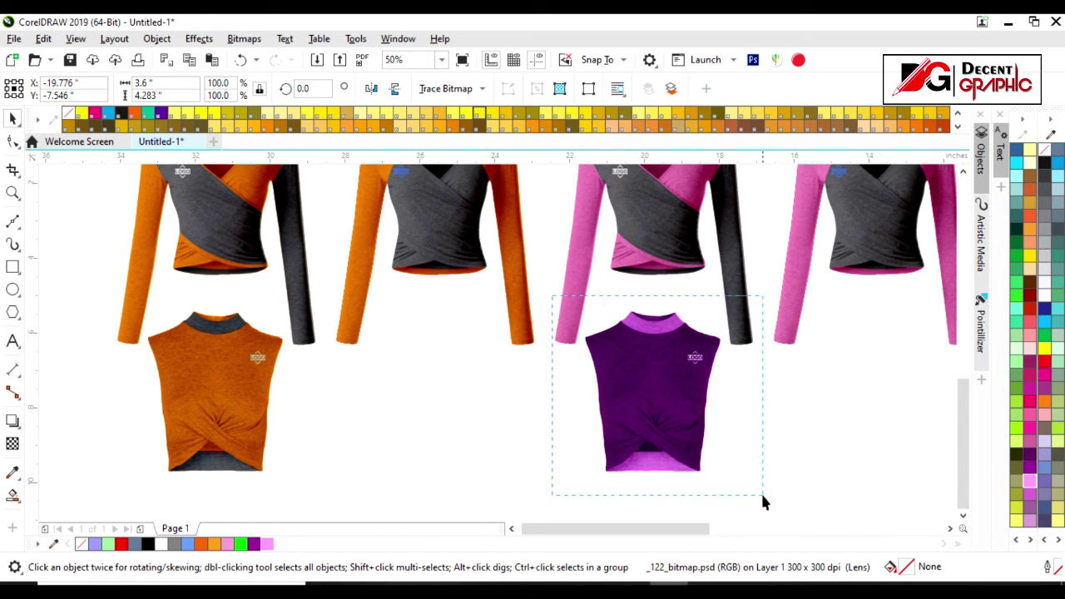
{"action": "scroll", "coordinate": [478, 402], "scroll_direction": "down", "scroll_amount": 2}
{"action": "mouse_move", "coordinate": [554, 399]}
{"action": "left_mouse_down"}
{"action": "mouse_move", "coordinate": [811, 397]}
{"action": "mouse_move", "coordinate": [769, 395]}
{"action": "left_mouse_up"}
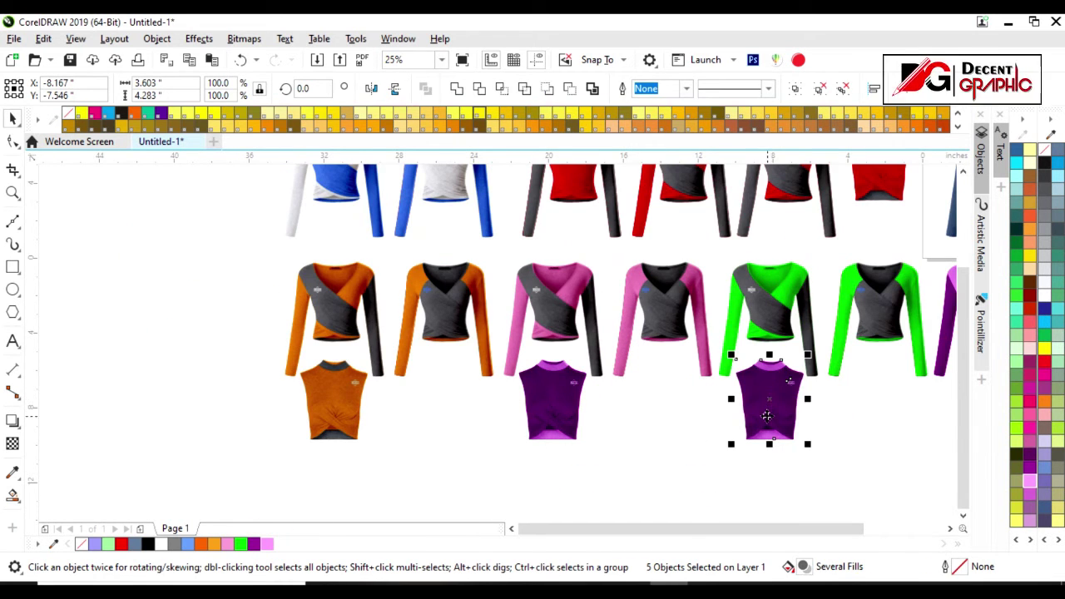
Recolor the crop top under the green wrap tops: green body, grey collar and hem.
{"action": "scroll", "coordinate": [767, 416], "scroll_direction": "up", "scroll_amount": 2}
{"action": "left_click", "coordinate": [757, 369]}
{"action": "left_click", "coordinate": [506, 388]}
{"action": "scroll", "coordinate": [506, 443], "scroll_direction": "down", "scroll_amount": 1}
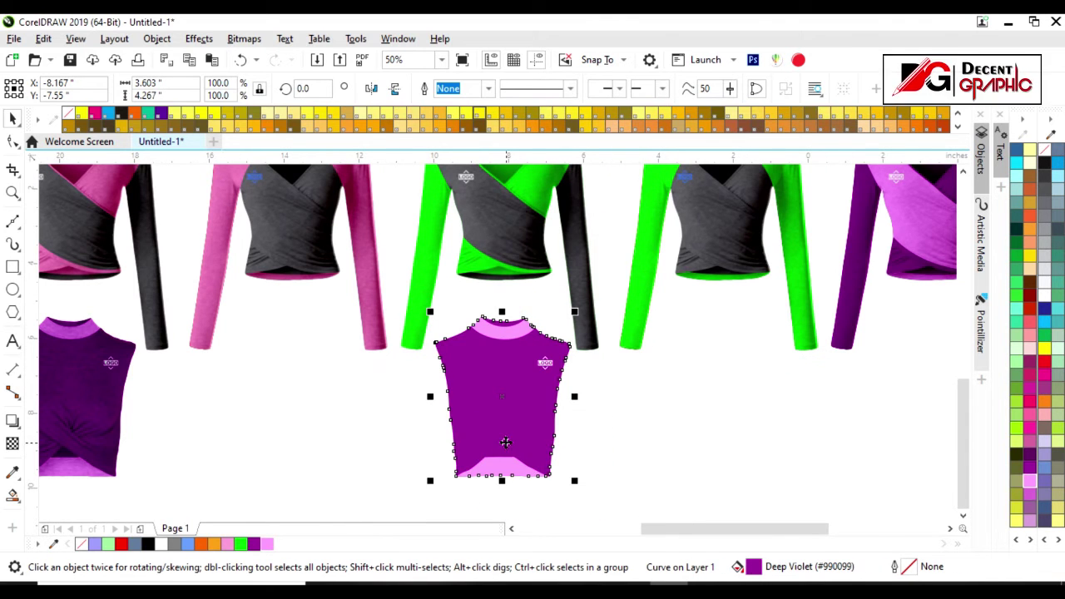
{"action": "left_click", "coordinate": [240, 543]}
{"action": "key", "text": "Escape"}
{"action": "key", "text": "Tab"}
{"action": "left_click", "coordinate": [174, 543]}
{"action": "key", "text": "Tab"}
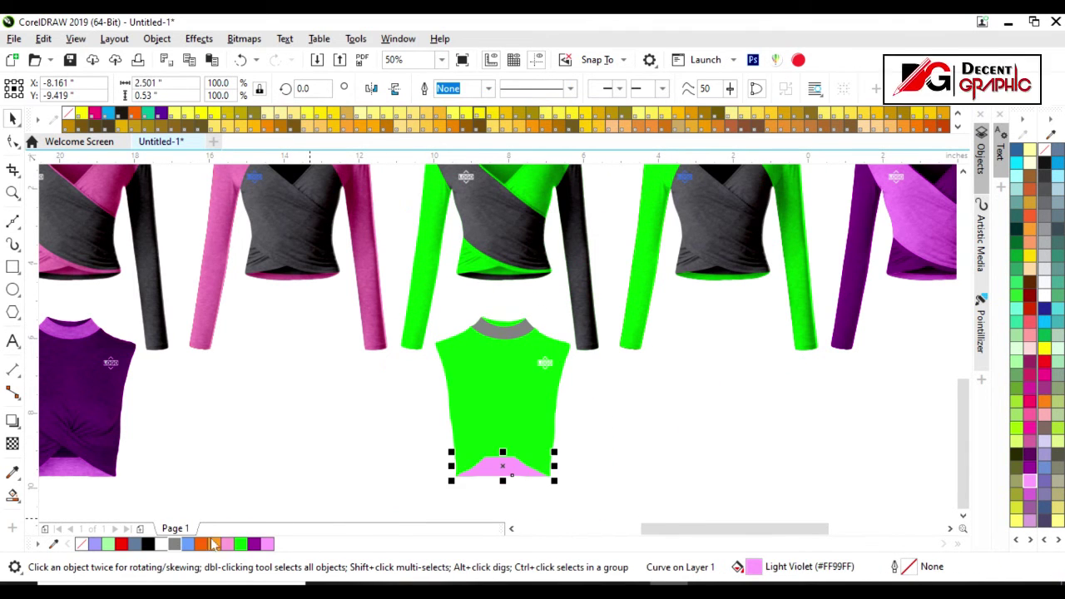
{"action": "left_click", "coordinate": [435, 418]}
Copy the green crop top under the purple wrap tops, with a Deep Violet body and Light Violet collar and hem.
{"action": "scroll", "coordinate": [499, 378], "scroll_direction": "down", "scroll_amount": 2}
{"action": "left_click", "coordinate": [500, 379]}
{"action": "left_click_drag", "start_coordinate": [500, 379], "coordinate": [721, 379]}
{"action": "key", "text": "shift+F2"}
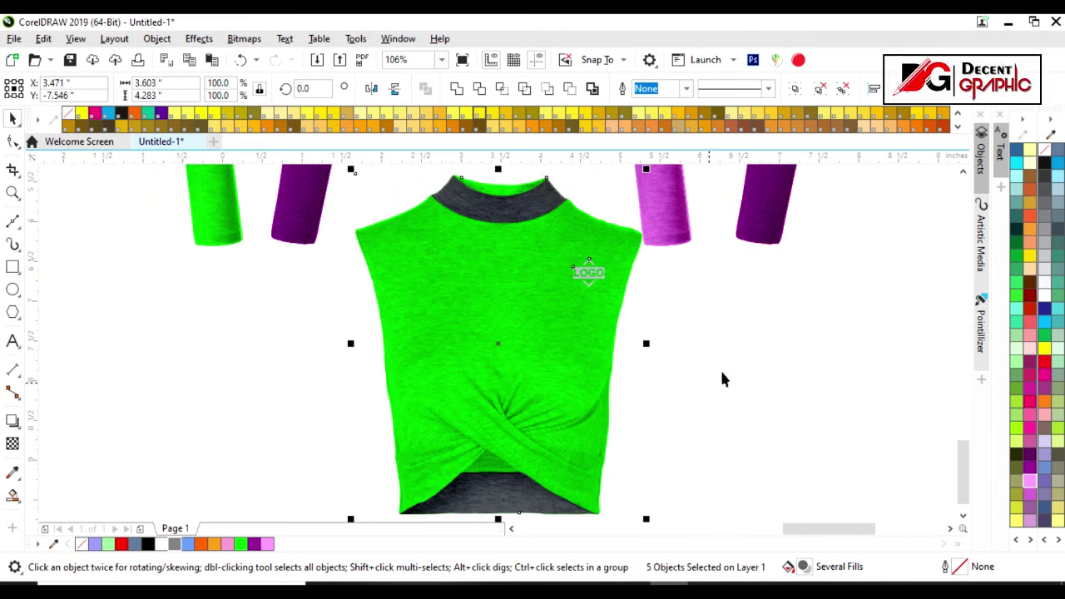
{"action": "left_click", "coordinate": [492, 387]}
{"action": "mouse_move", "coordinate": [254, 544]}
{"action": "left_mouse_down"}
{"action": "mouse_move", "coordinate": [495, 516]}
{"action": "mouse_move", "coordinate": [511, 202]}
{"action": "left_mouse_up"}
{"action": "left_click", "coordinate": [368, 408]}
{"action": "key", "text": "F3"}
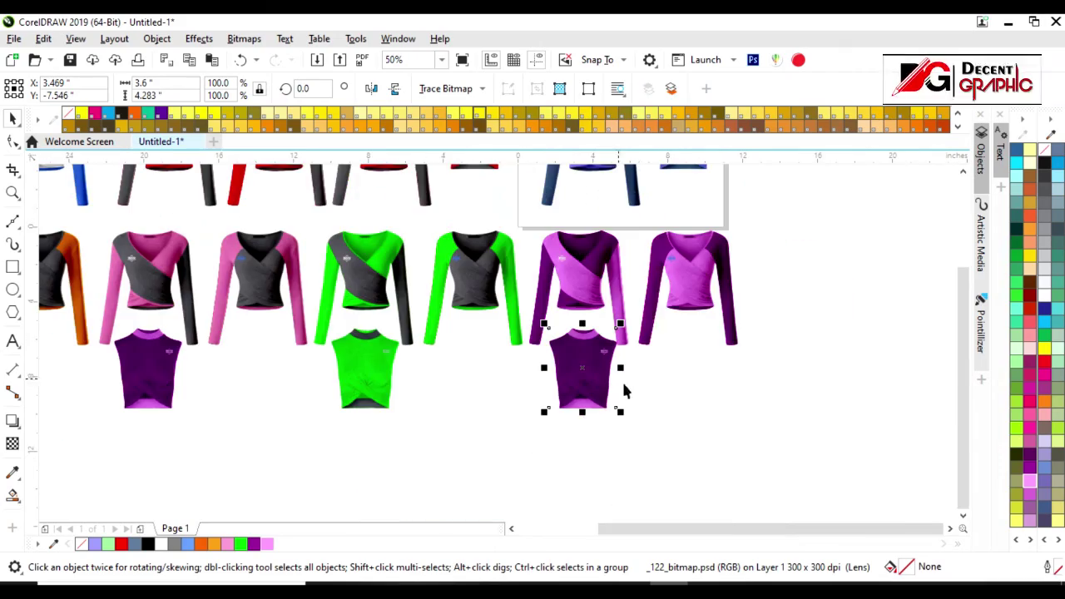
{"action": "key", "text": "ctrl+a"}
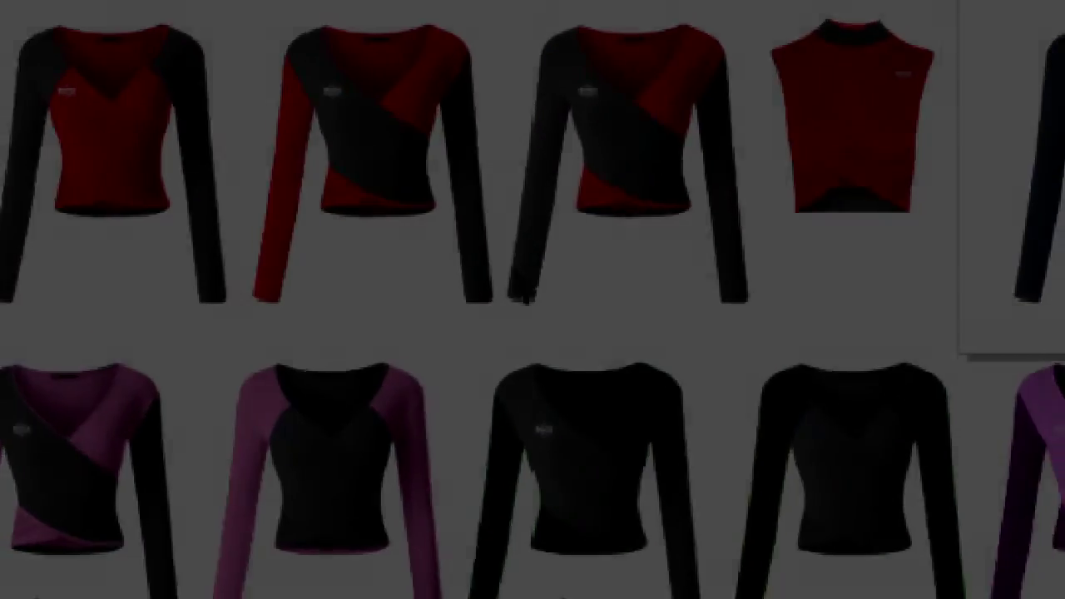